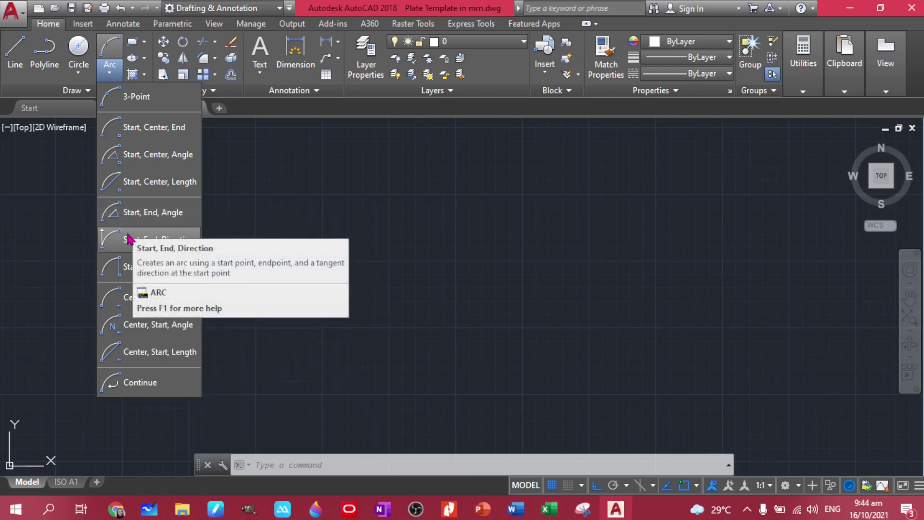
Step: Dismiss the Arc dropdown without drawing and bring up Exercise 9.pdf in Nitro Pro
click(110, 72)
click(449, 509)
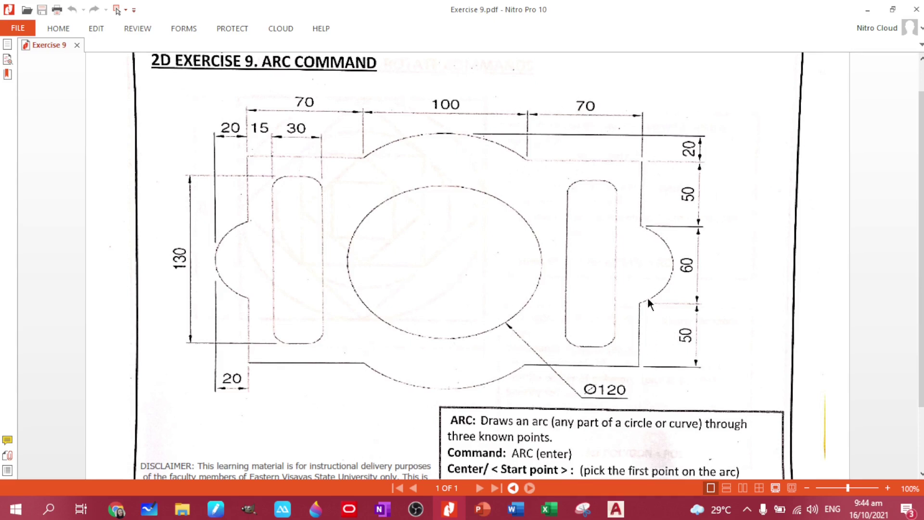
Step: Switch back to the empty Plate Template in mm drawing in AutoCAD
click(616, 509)
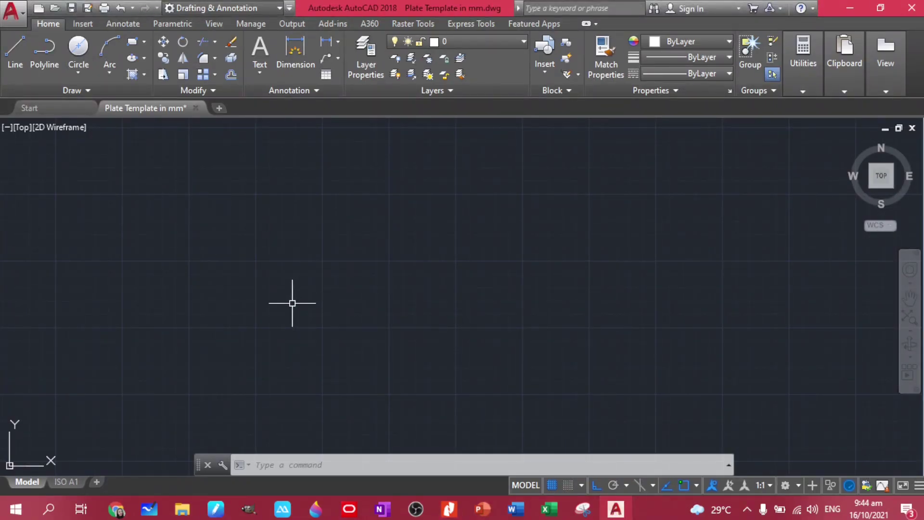
Step: Draw the closed 240 × 160 plate outline with LINE, entering 240, 160, 240 and Close
key(Return)
click(322, 328)
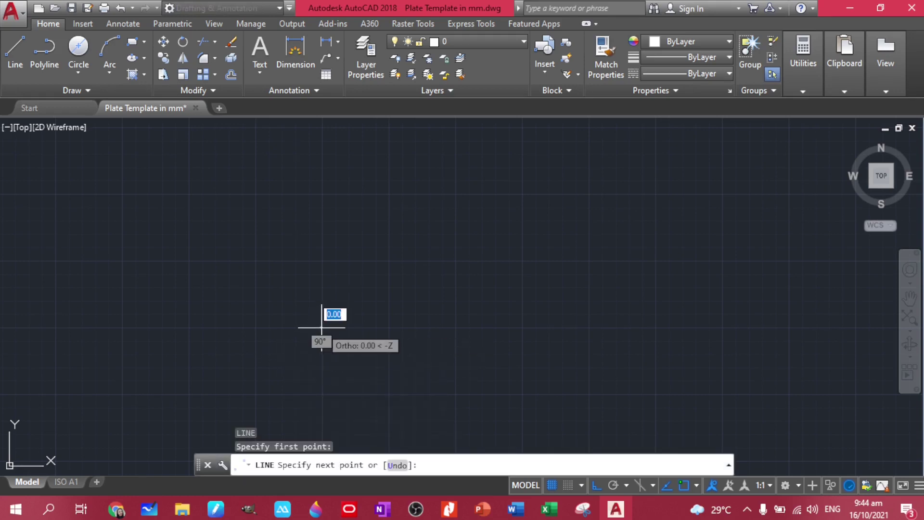
text(240)
key(Return)
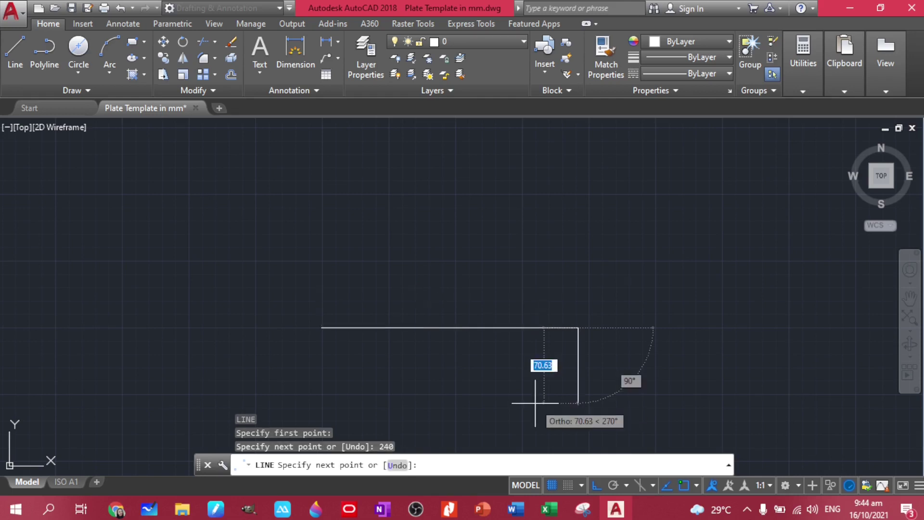
text(160)
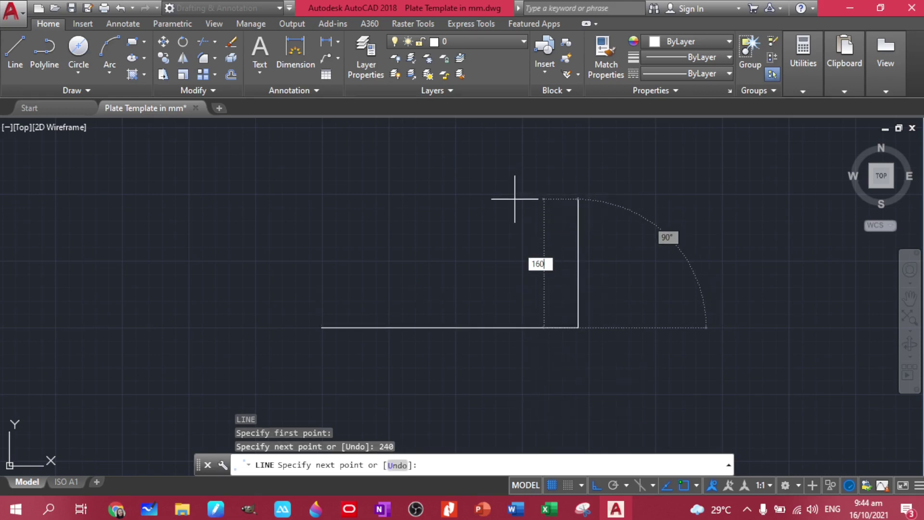
key(Return)
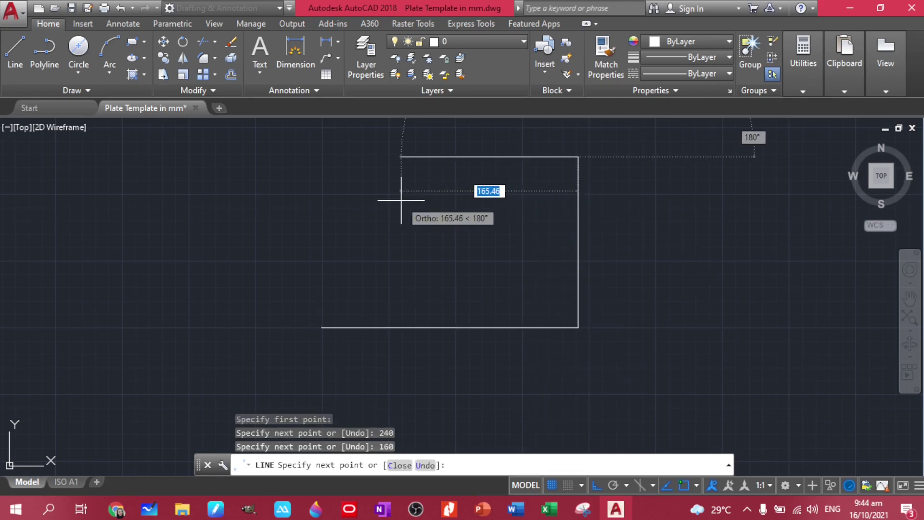
text(240)
key(Return)
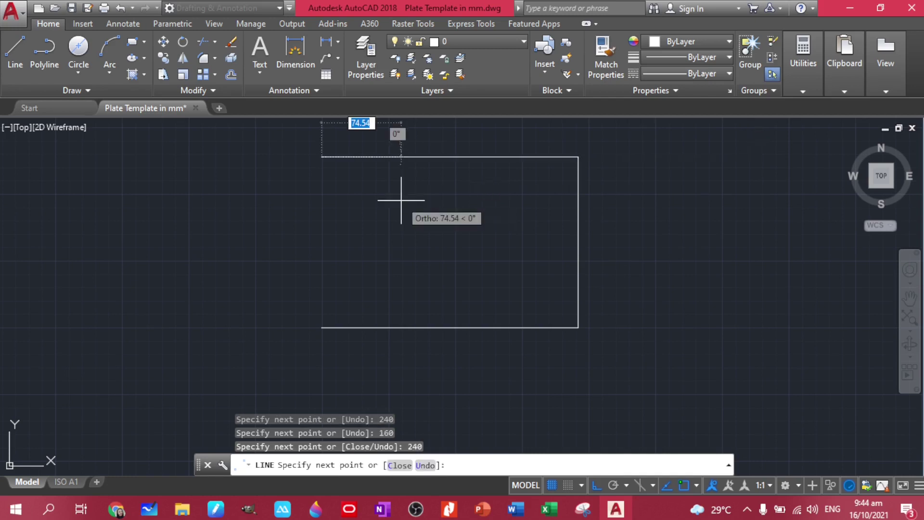
text(c)
key(Return)
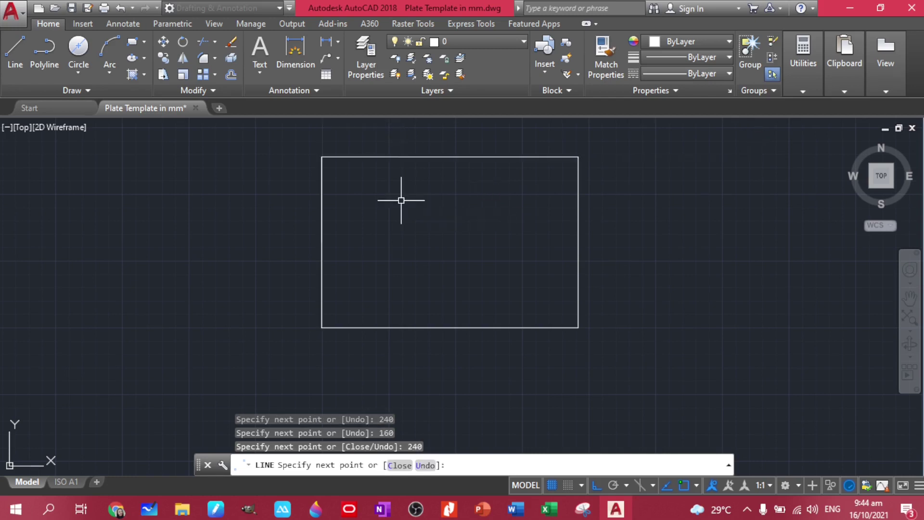
middle_drag(513, 214, 509, 236)
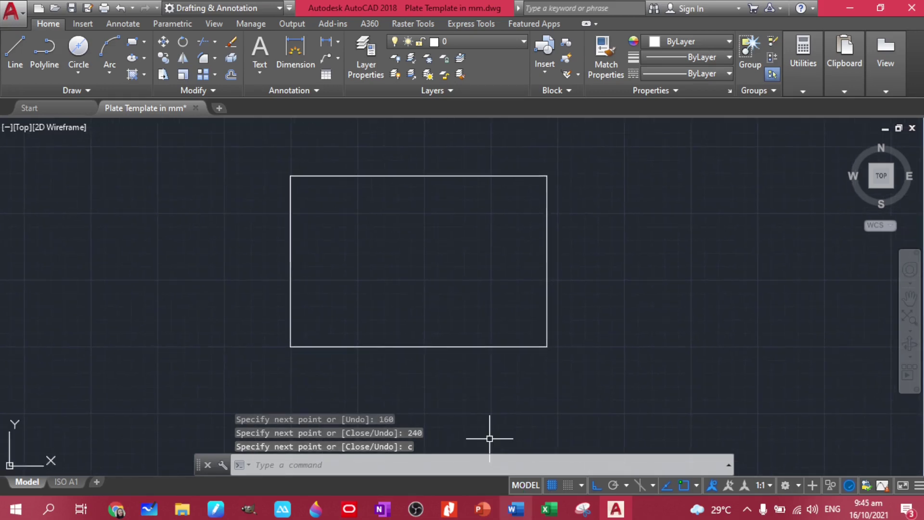
click(449, 509)
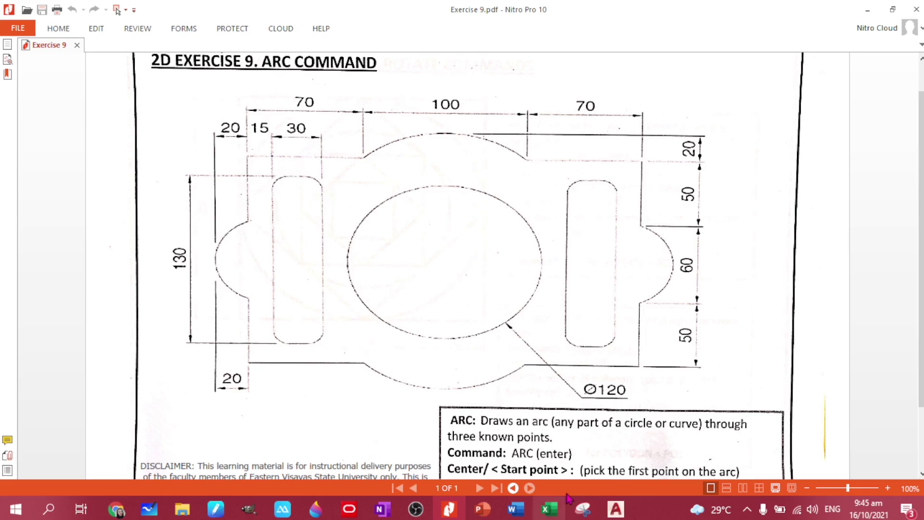
Step: Offset the rectangle's left edge 45 inward with OFFSET
click(616, 509)
click(336, 276)
click(268, 248)
text(off)
key(Return)
text(45)
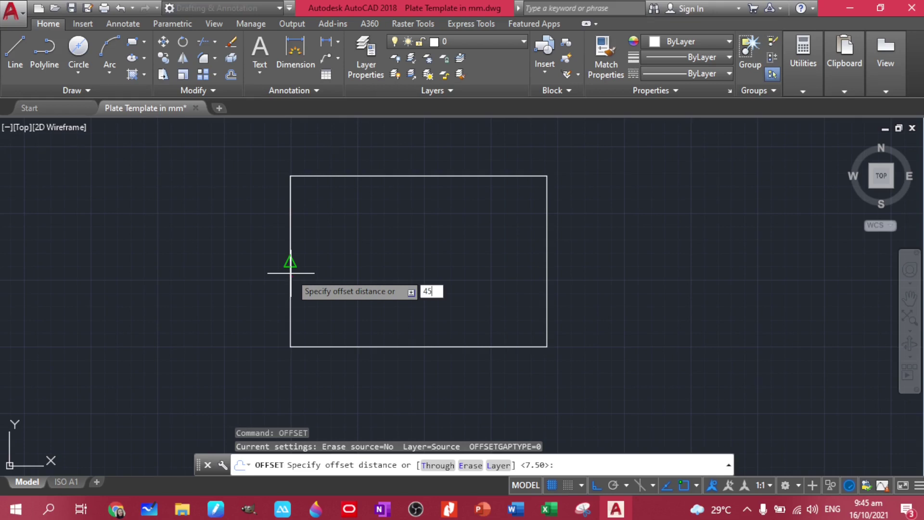
key(Return)
click(317, 262)
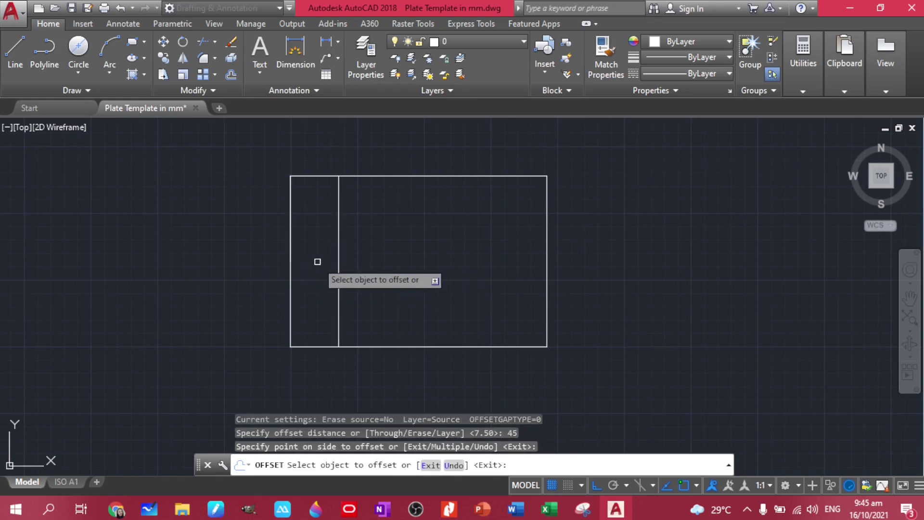
Step: Offset the left edge again to add a vertical line 15 inside it
click(290, 258)
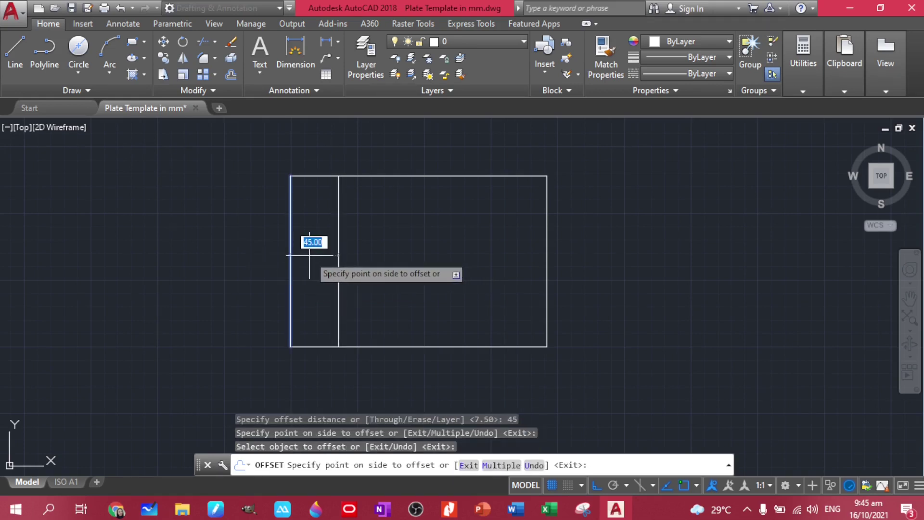
text(15)
key(Return)
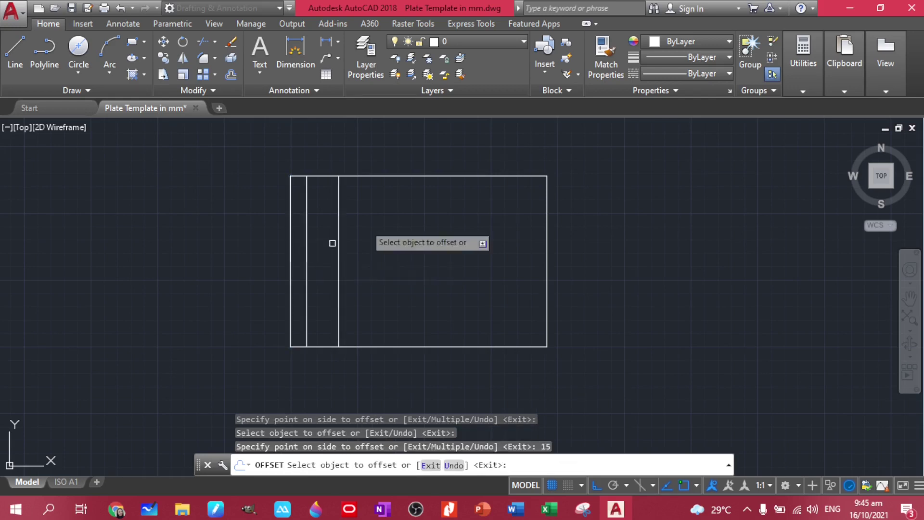
scroll(356, 185, up, 2)
scroll(356, 185, down, 2)
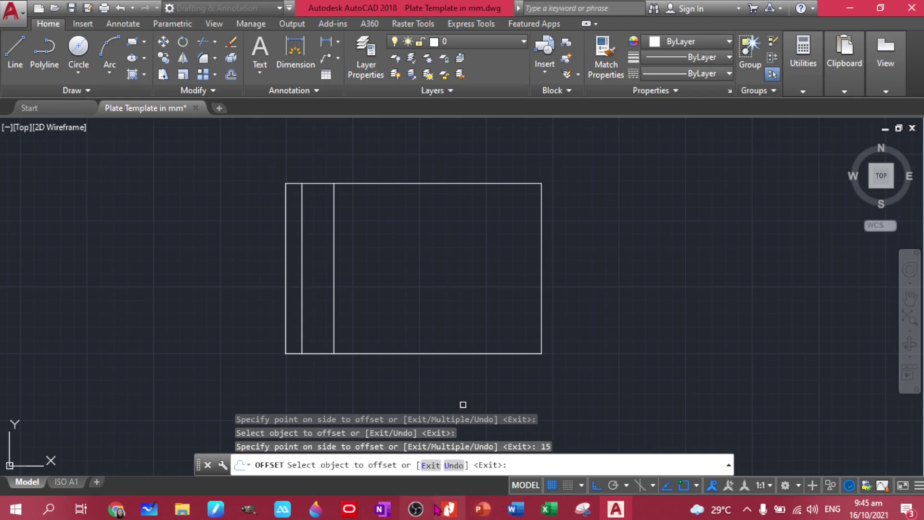
click(448, 509)
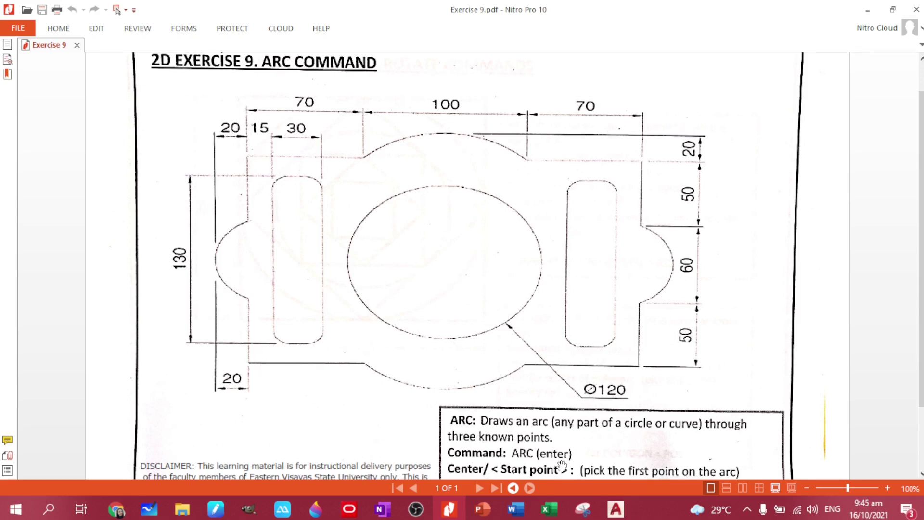
Step: Offset the top and bottom edges 15 inward to add two horizontal lines
key(alt+Tab)
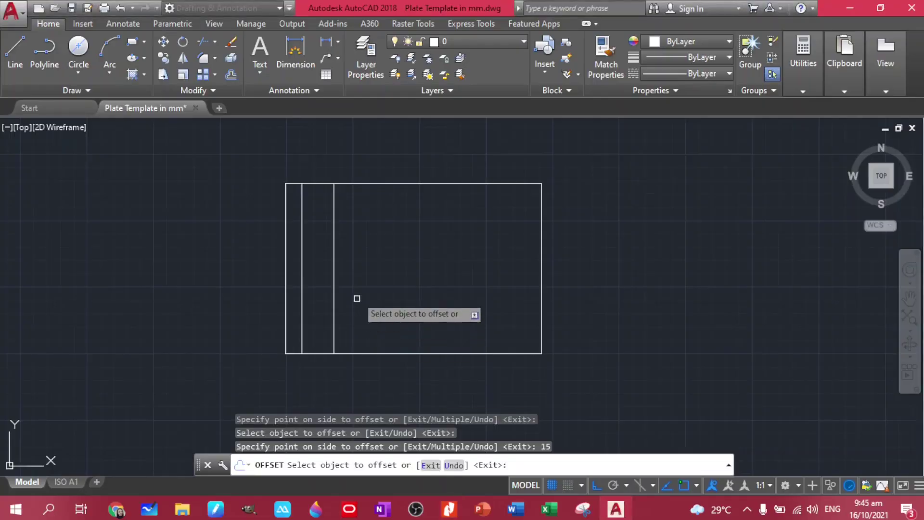
click(363, 183)
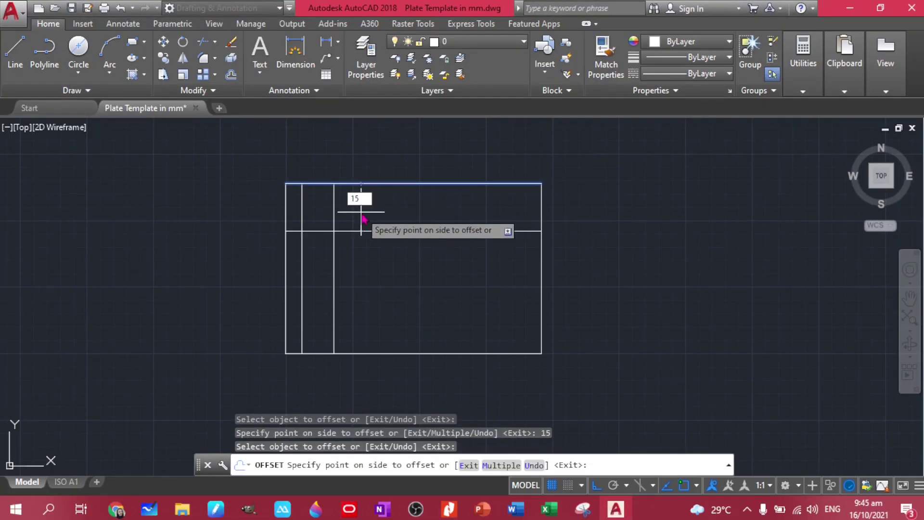
click(363, 219)
click(355, 353)
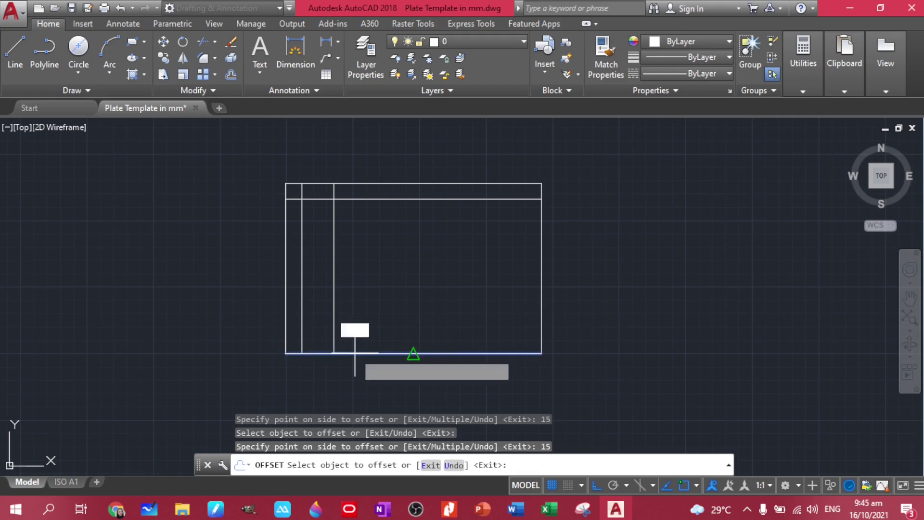
click(352, 316)
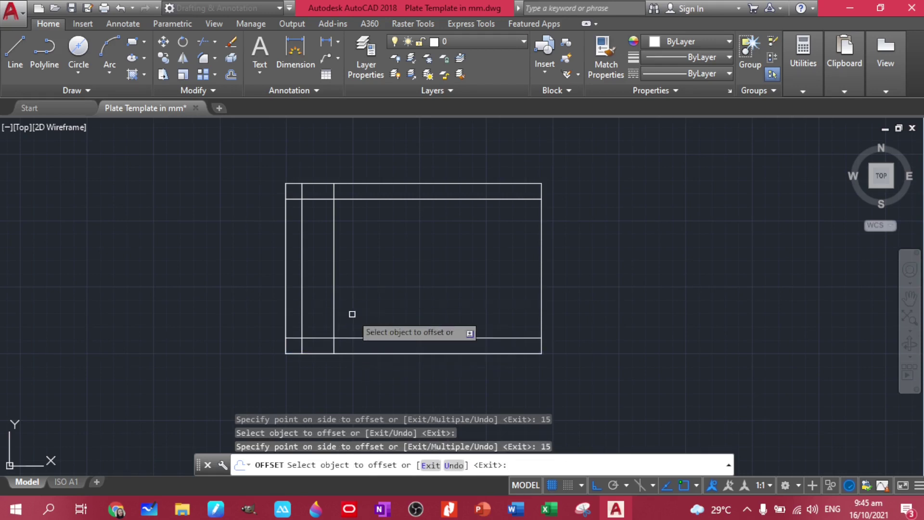
scroll(307, 217, up, 2)
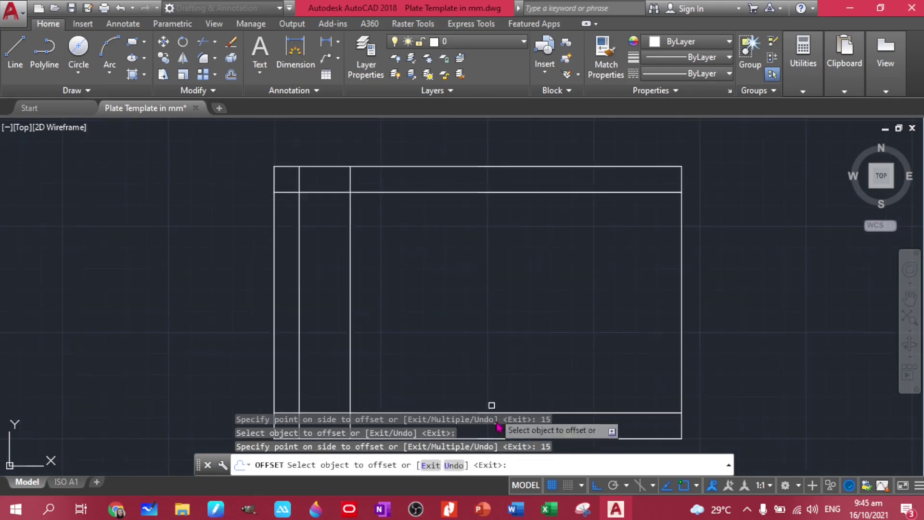
click(457, 511)
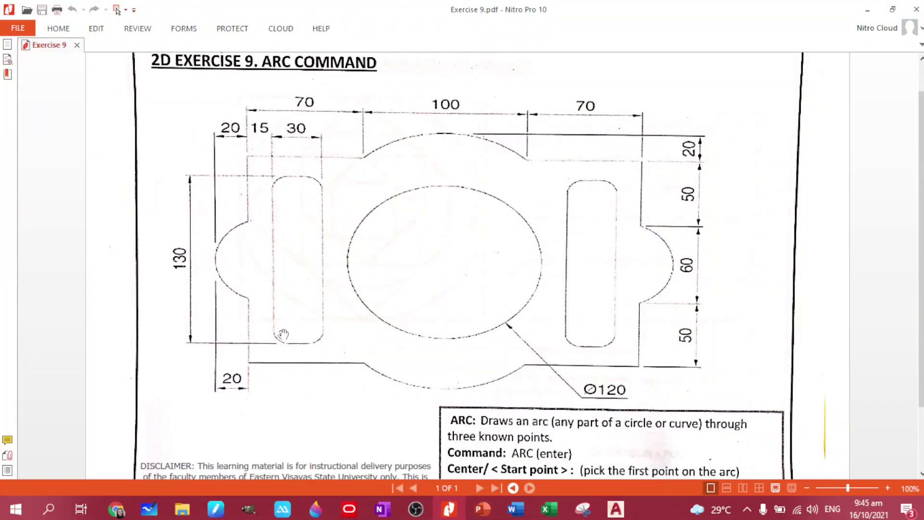
Step: Add vertical lines offset 7.5 from the 15 line and the 45 line
click(615, 509)
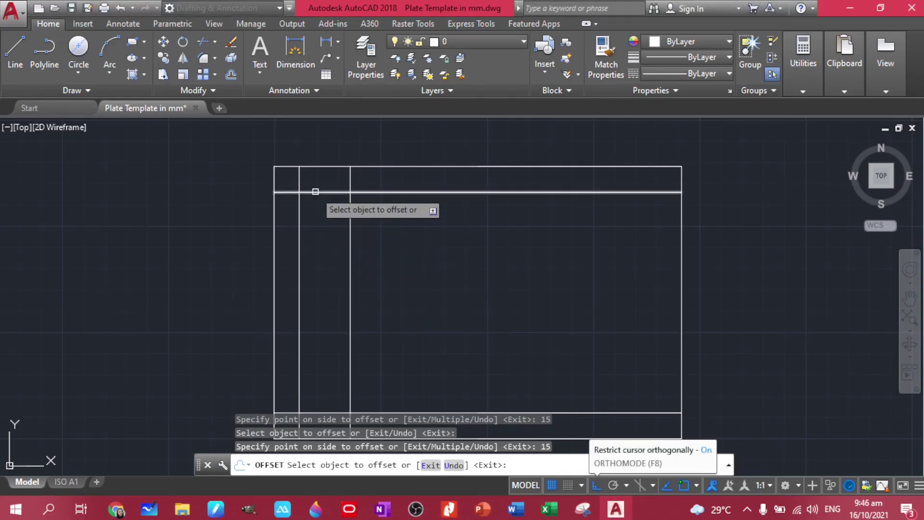
click(298, 218)
text(7.5)
key(Return)
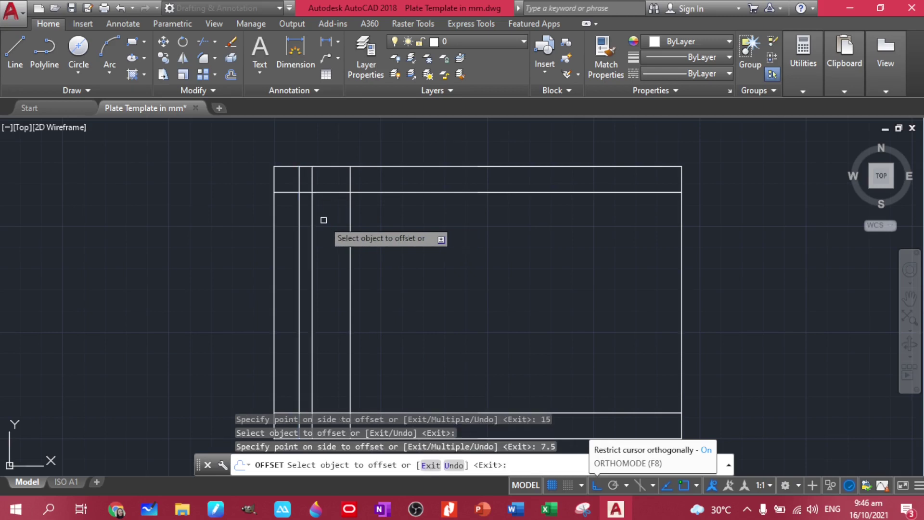
click(350, 211)
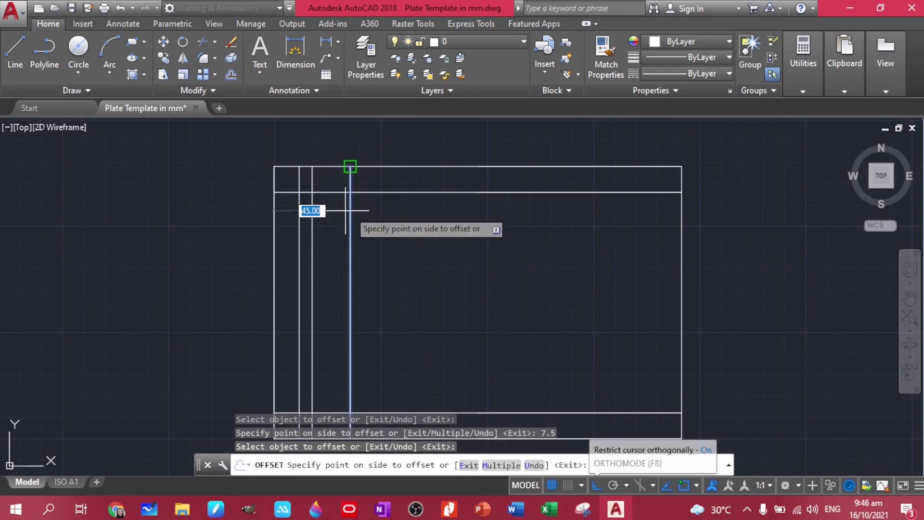
text(7)
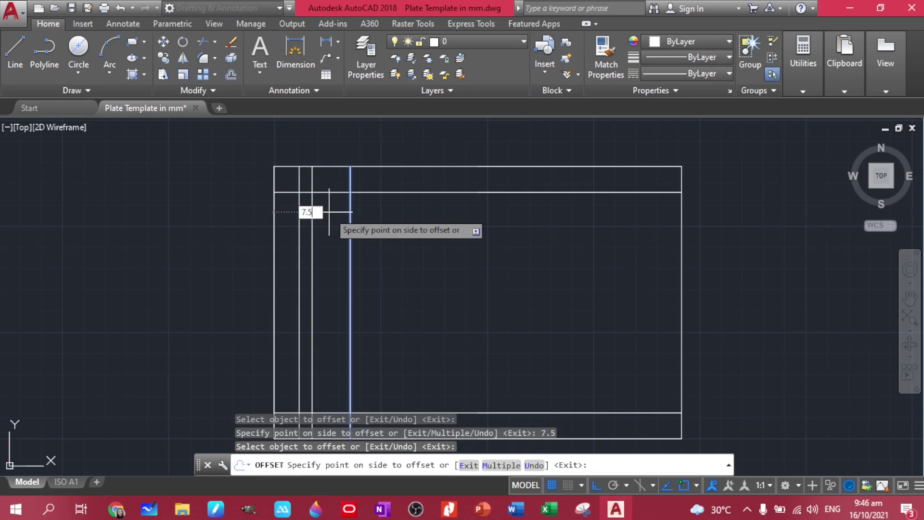
text(.5)
key(Return)
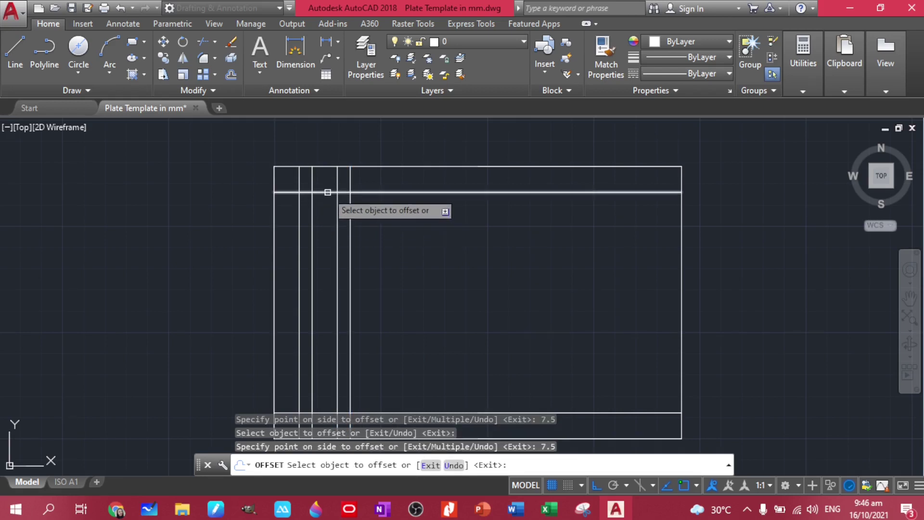
Step: Add horizontal lines offset 7.5 inside the upper and lower 15 lines
click(328, 193)
text(7)
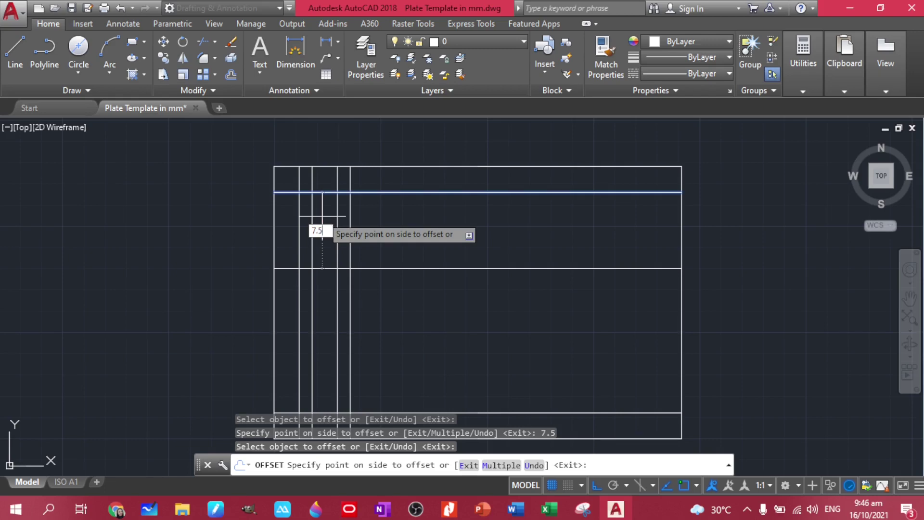
text(.5)
key(Return)
scroll(323, 216, up, 5)
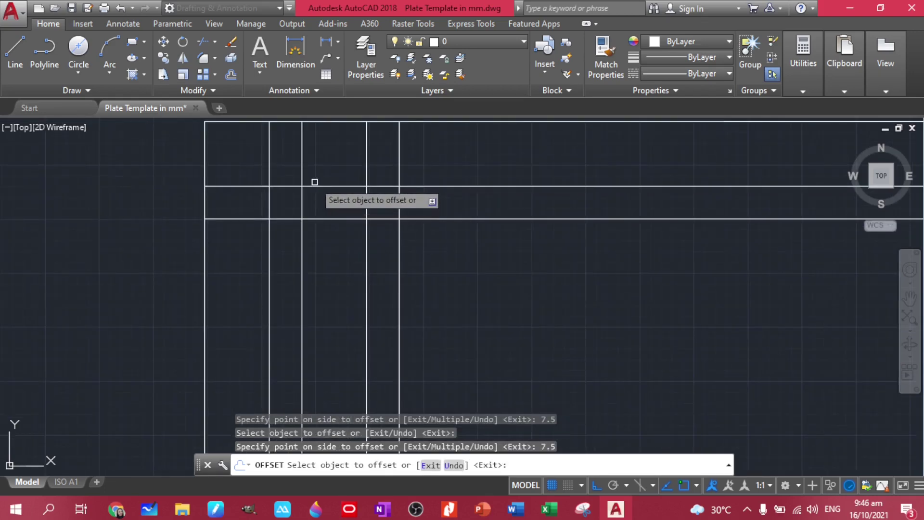
scroll(348, 264, down, 2)
middle_drag(348, 264, 355, 214)
click(377, 330)
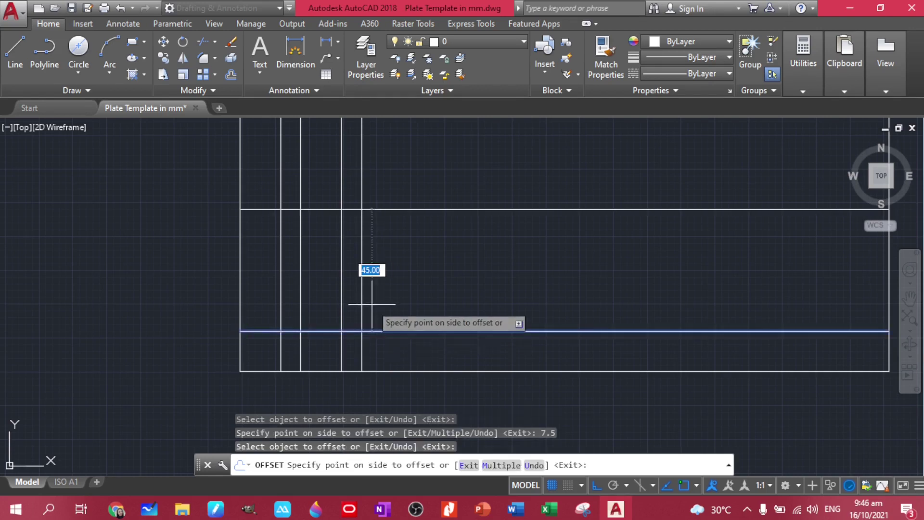
text(7.5)
key(Return)
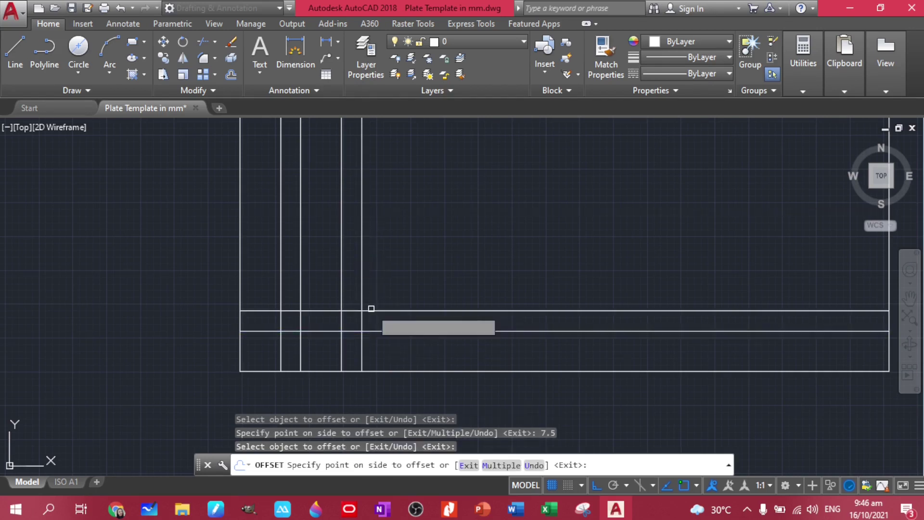
mouse_move(327, 244)
middle_down()
mouse_move(326, 262)
mouse_move(359, 134)
middle_up()
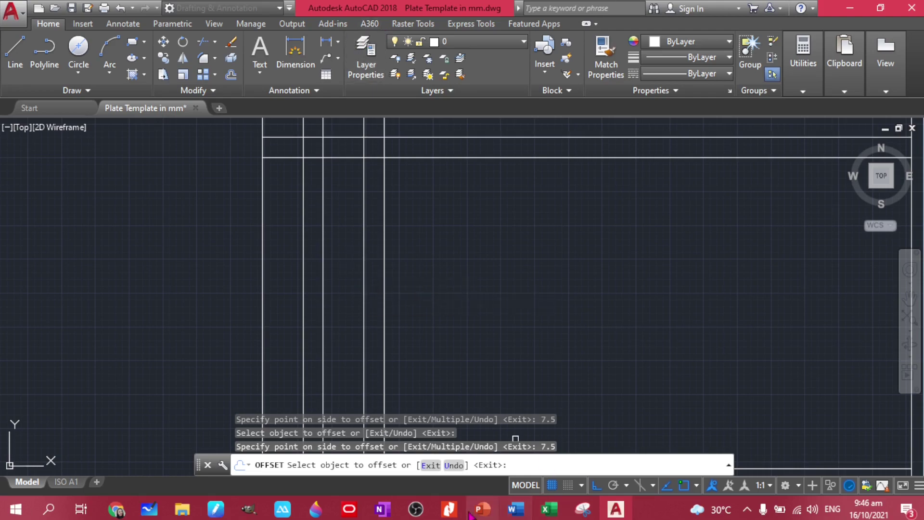
click(449, 508)
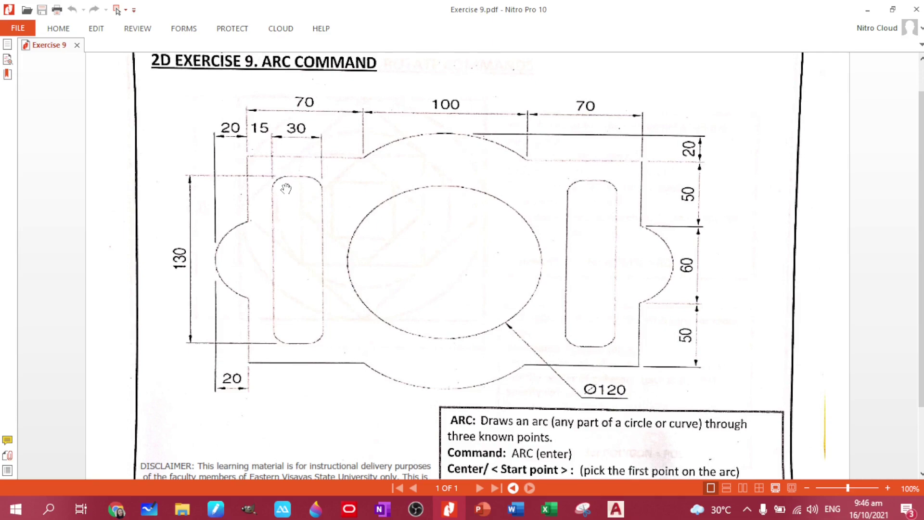
Step: Start the ARC command using the Start, Center, End method from the Draw panel
click(616, 509)
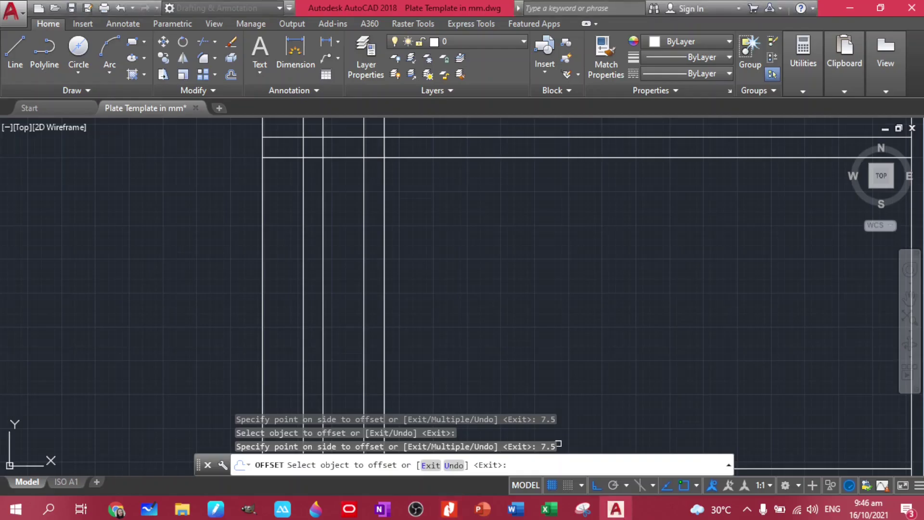
middle_drag(339, 187, 351, 215)
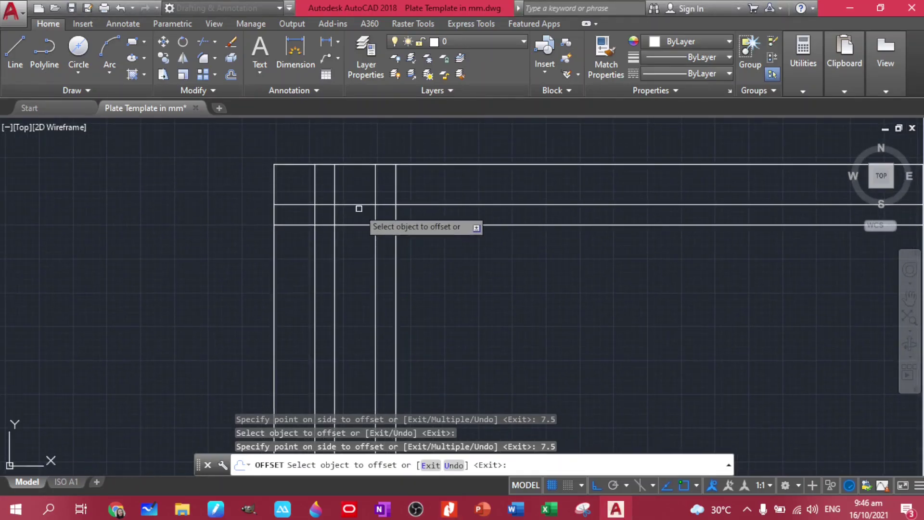
mouse_move(119, 110)
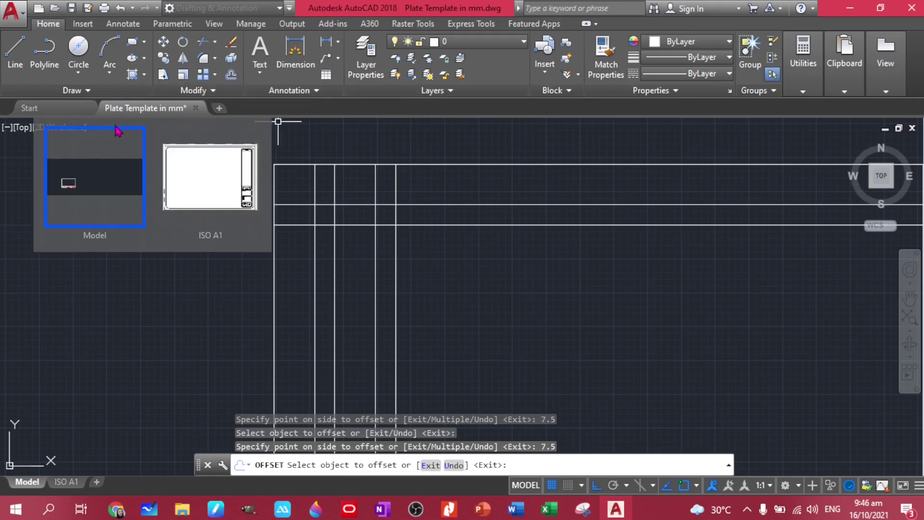
mouse_move(210, 192)
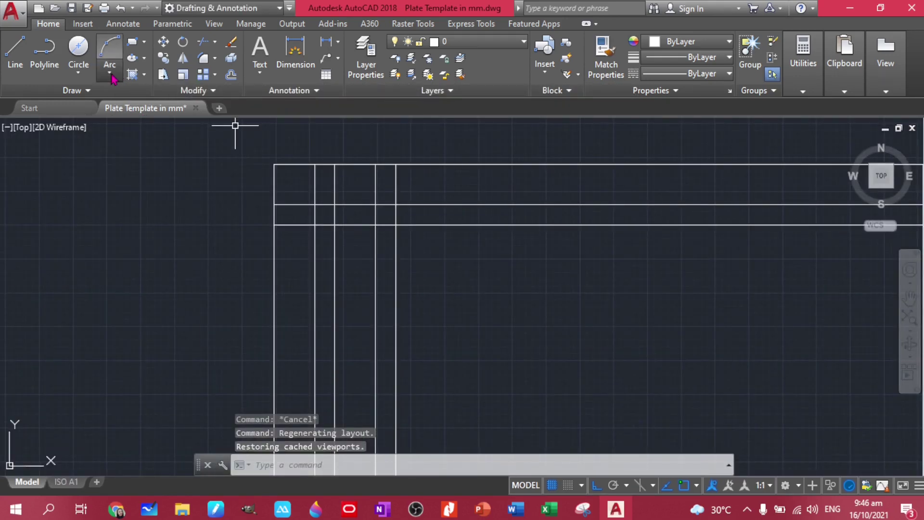
click(110, 75)
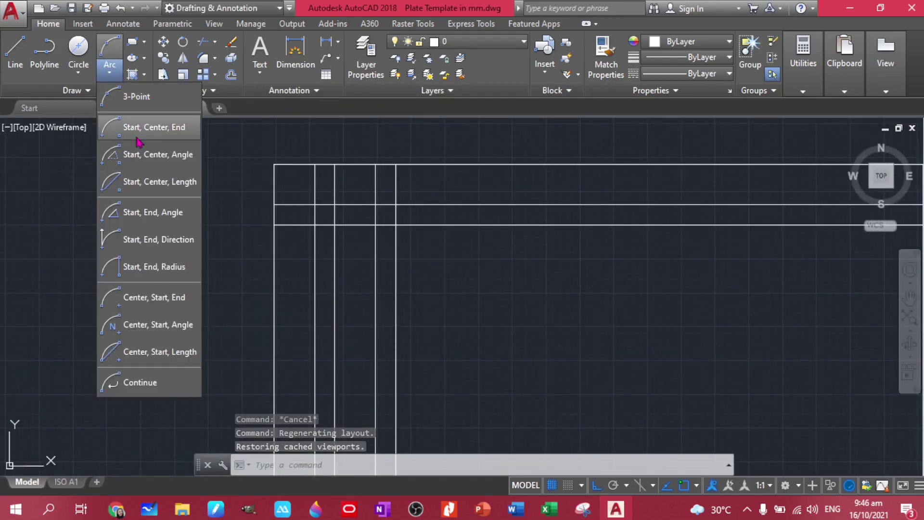
click(168, 130)
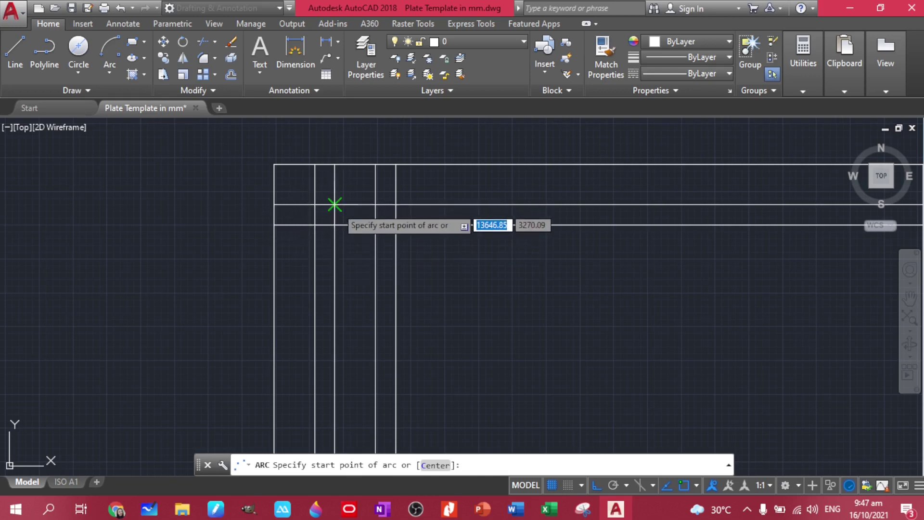
Step: Draw the quarter arc at the slot's top-left corner and begin a second arc
click(335, 205)
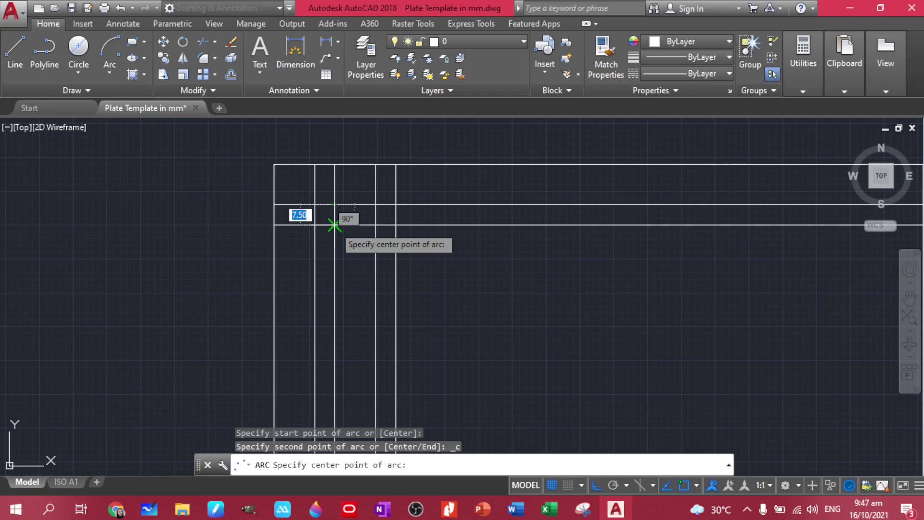
click(335, 225)
click(315, 225)
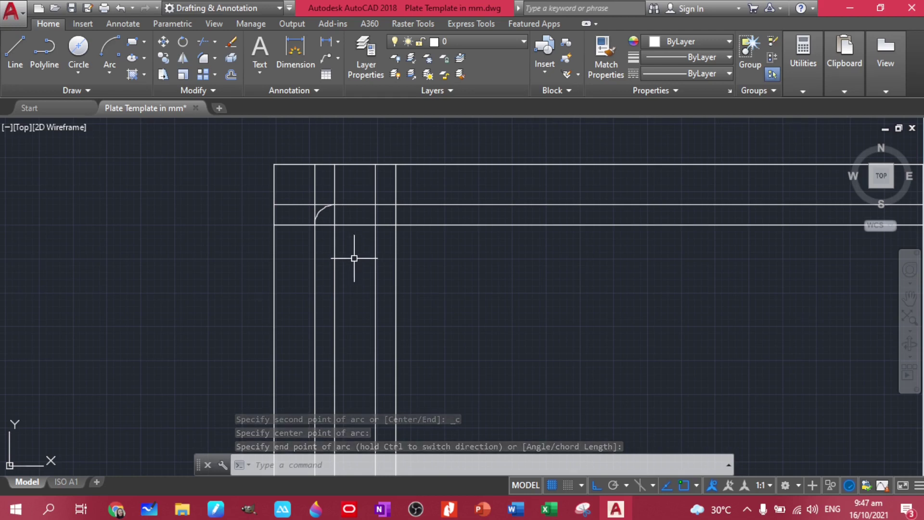
key(Return)
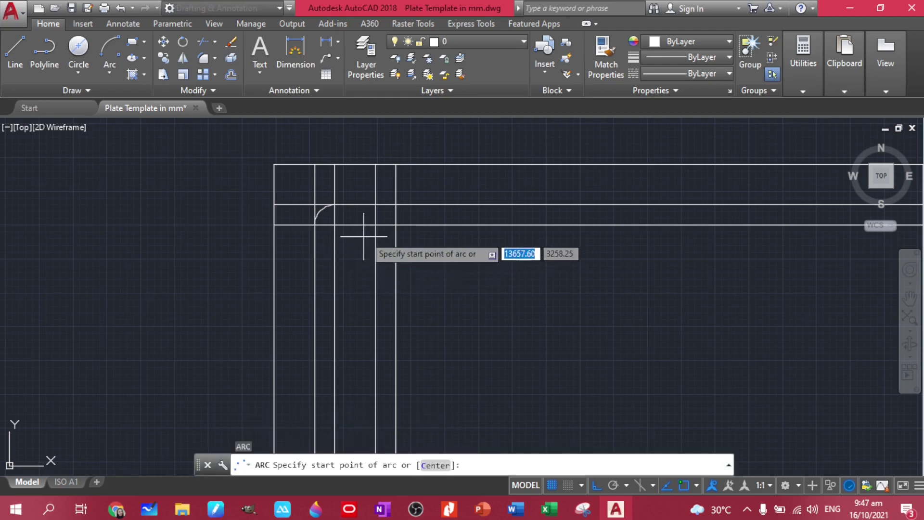
click(395, 225)
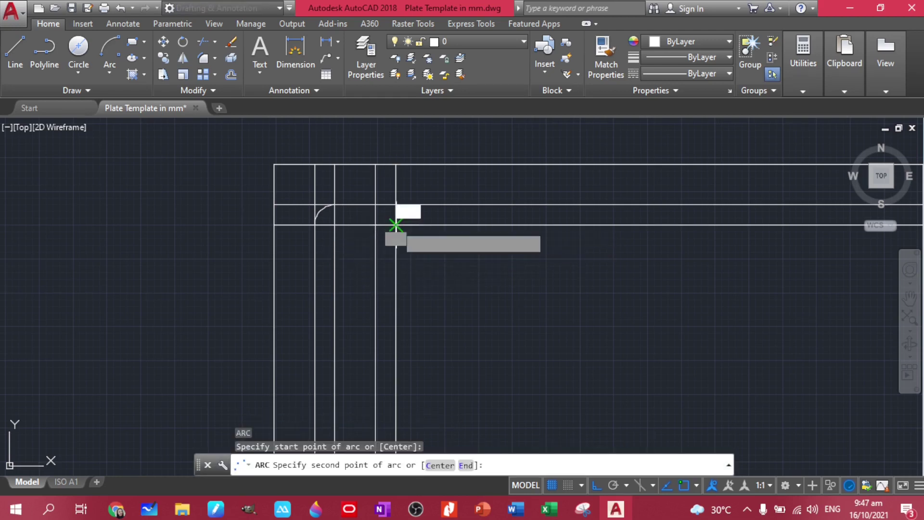
click(376, 223)
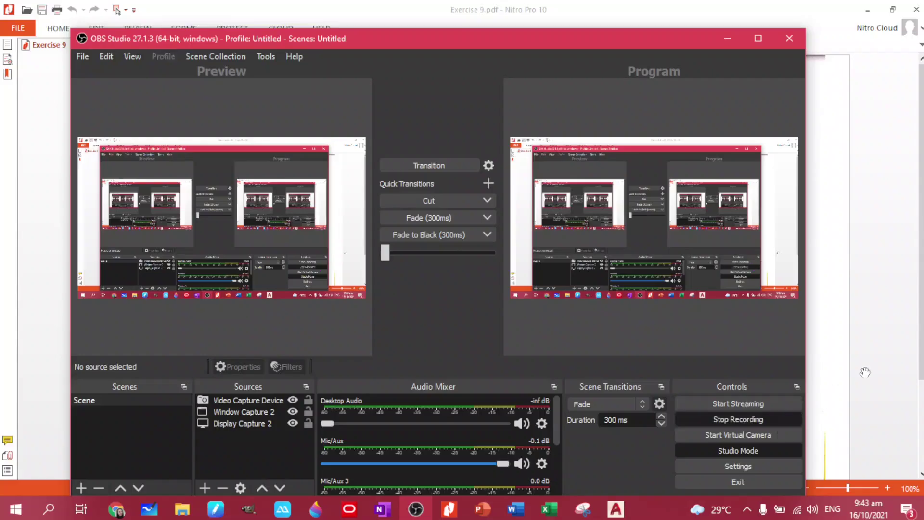
click(865, 372)
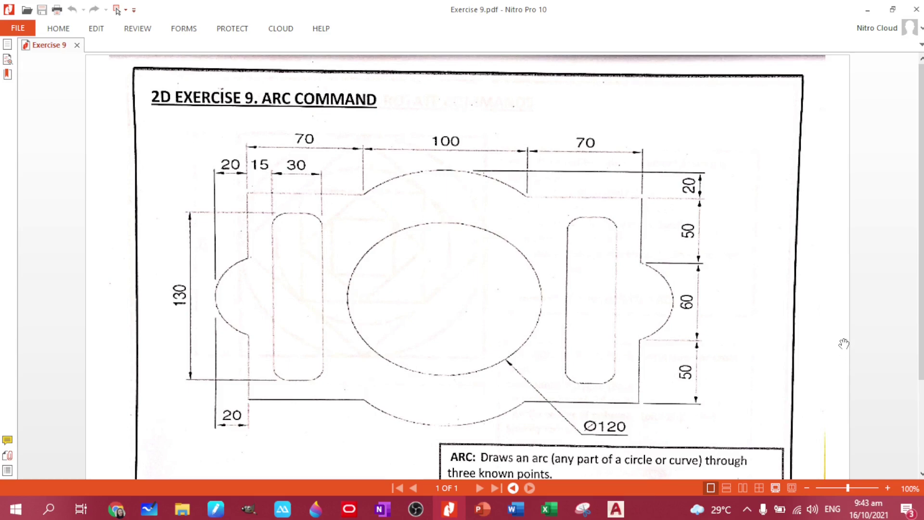
Step: Read the Exercise 9 PDF's ARC command box, then return to AutoCAD
scroll(844, 343, down, 5)
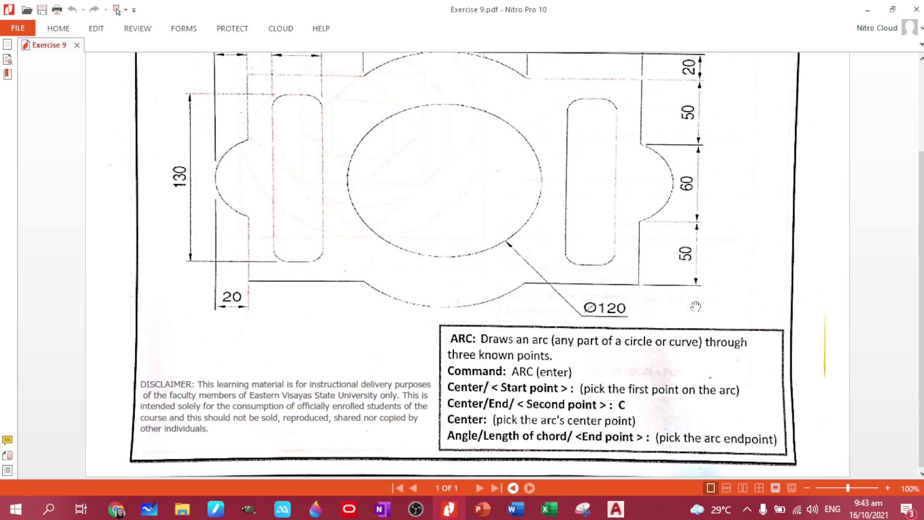
scroll(691, 301, up, 2)
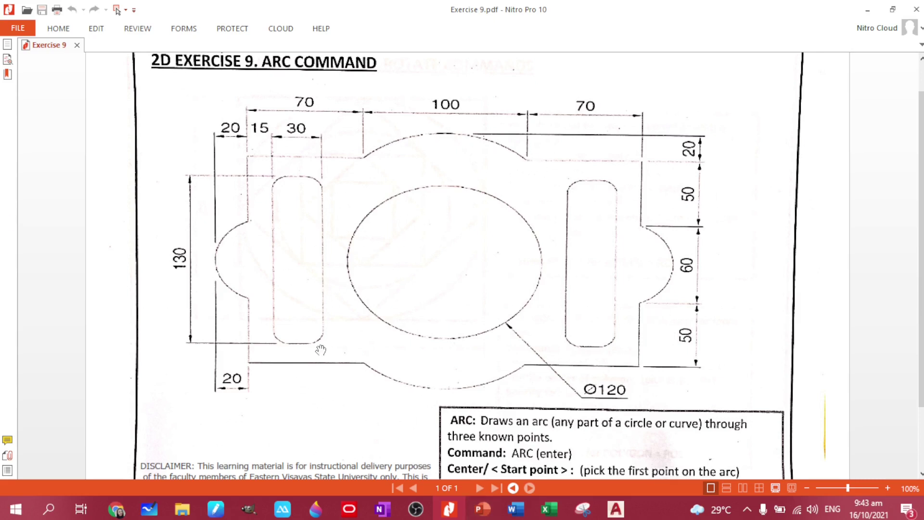
click(614, 510)
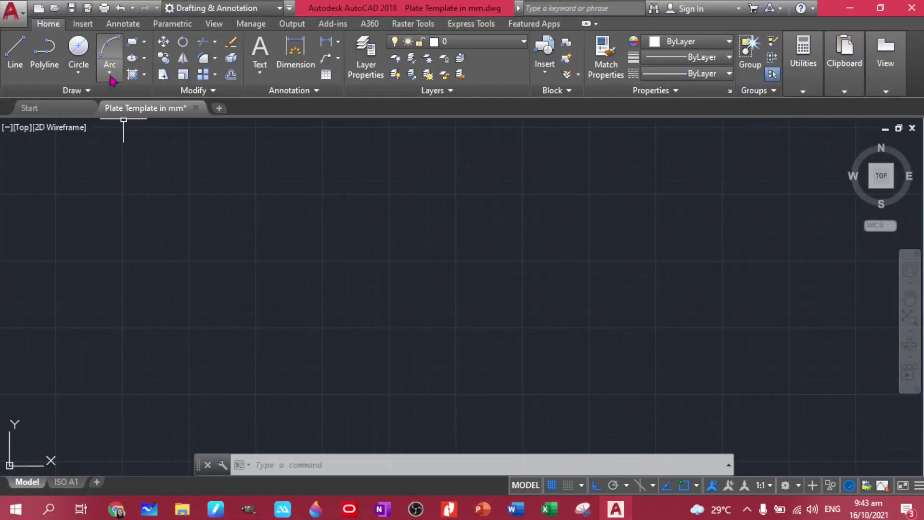
Step: Browse the Arc method list without choosing one, then view the Exercise 9 reference again
click(110, 74)
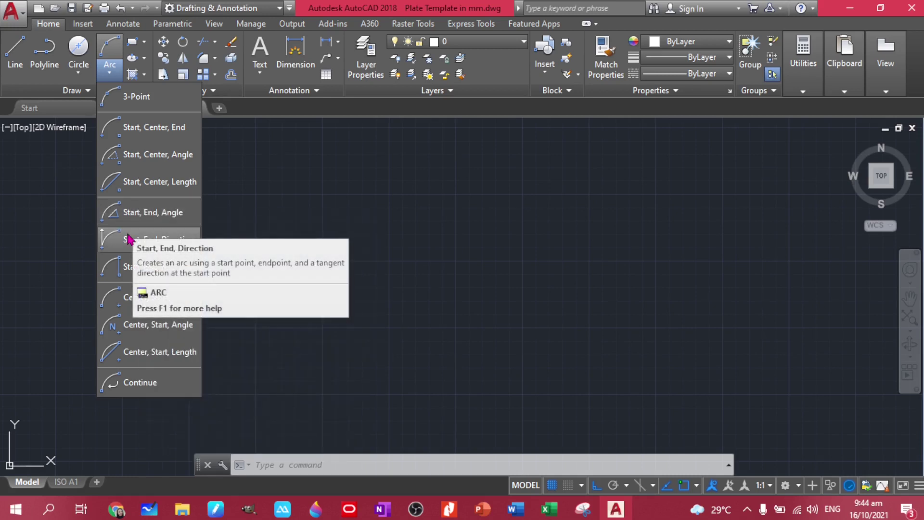
click(110, 72)
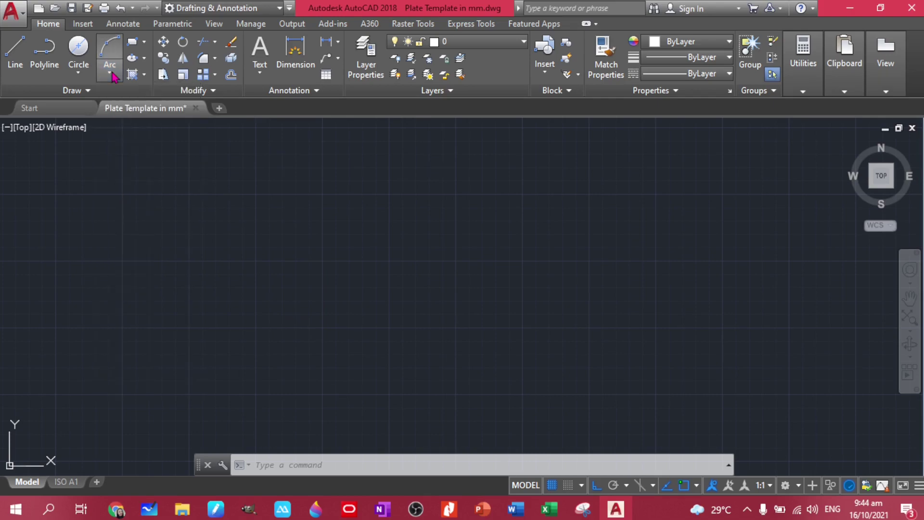
click(449, 509)
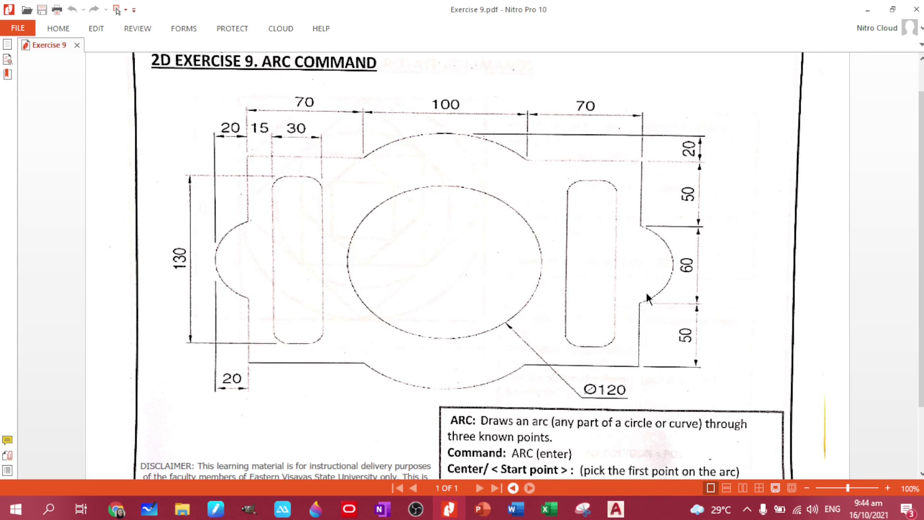
Step: Draw a closed 240 × 160 rectangle with the LINE command, closing it with C
click(615, 508)
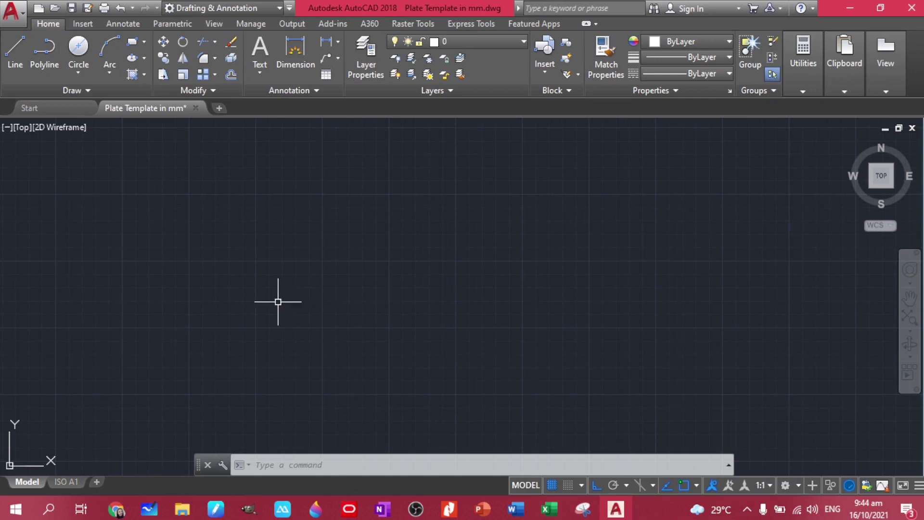
text(l)
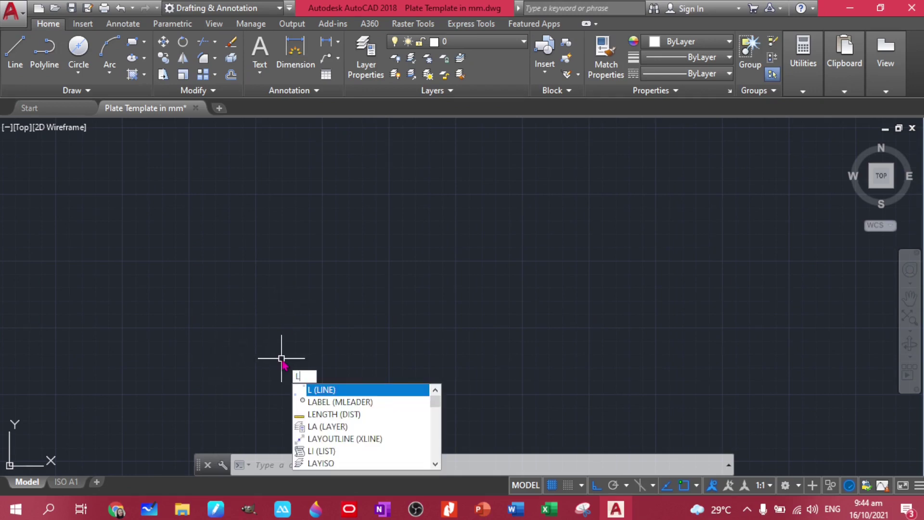
key(Return)
click(322, 328)
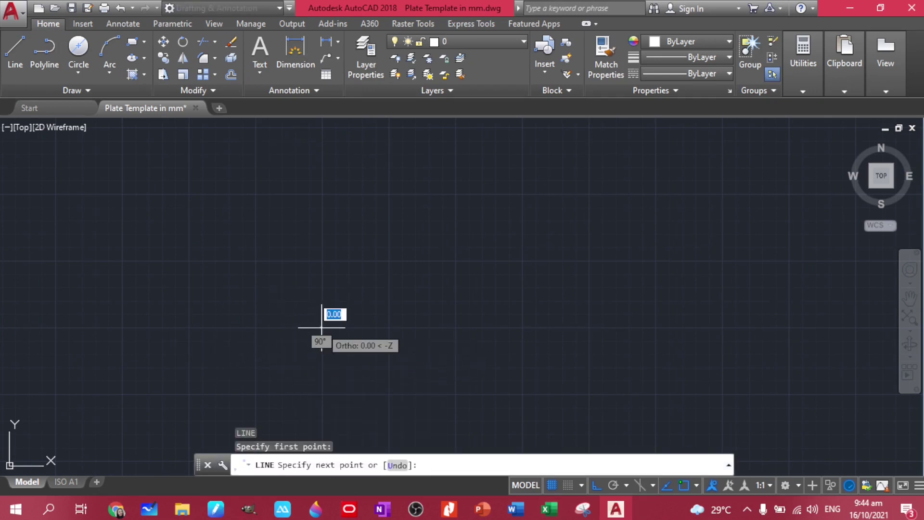
text(240)
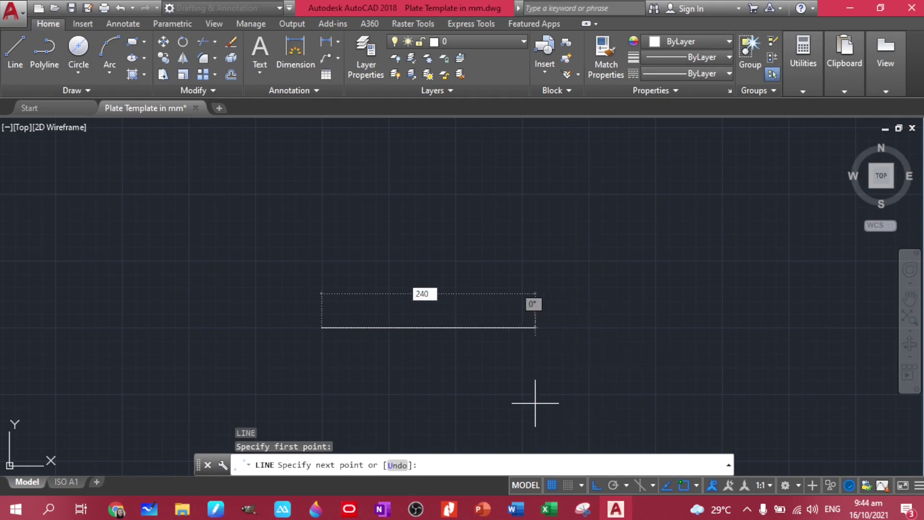
key(Return)
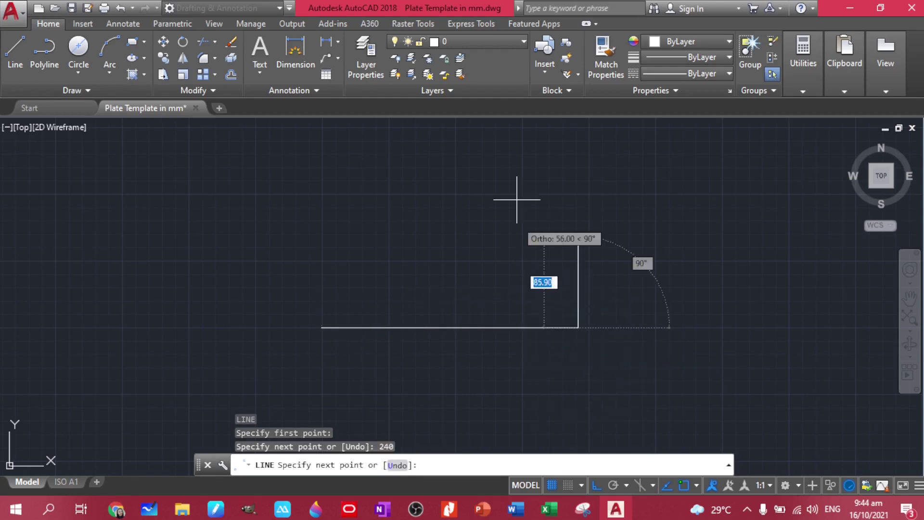
text(16)
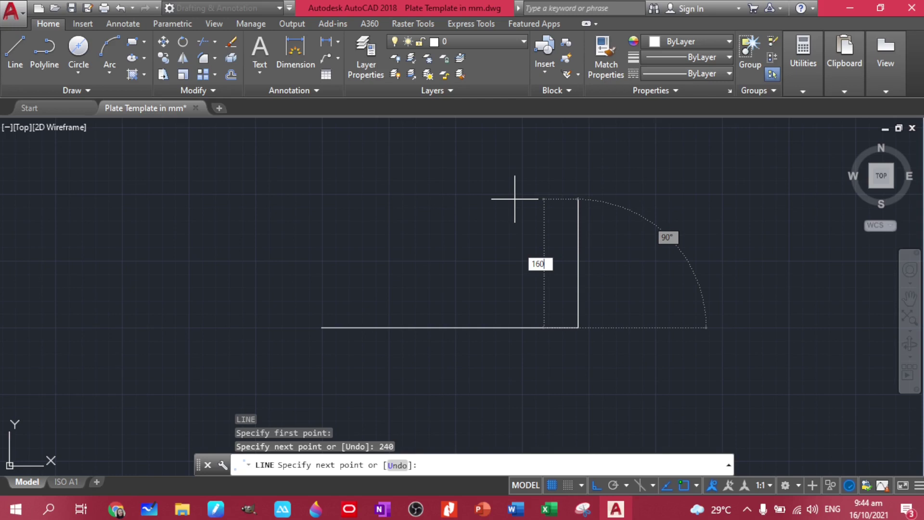
text(0)
key(Return)
text(240)
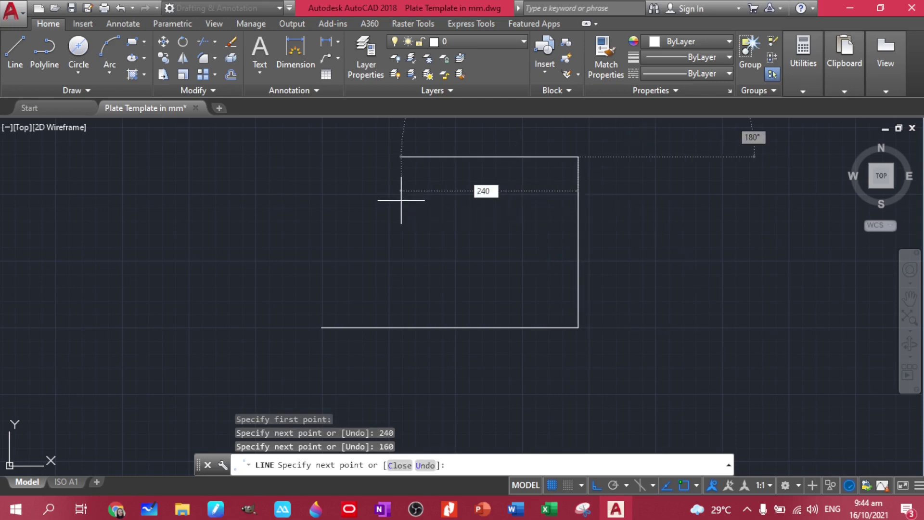
key(Return)
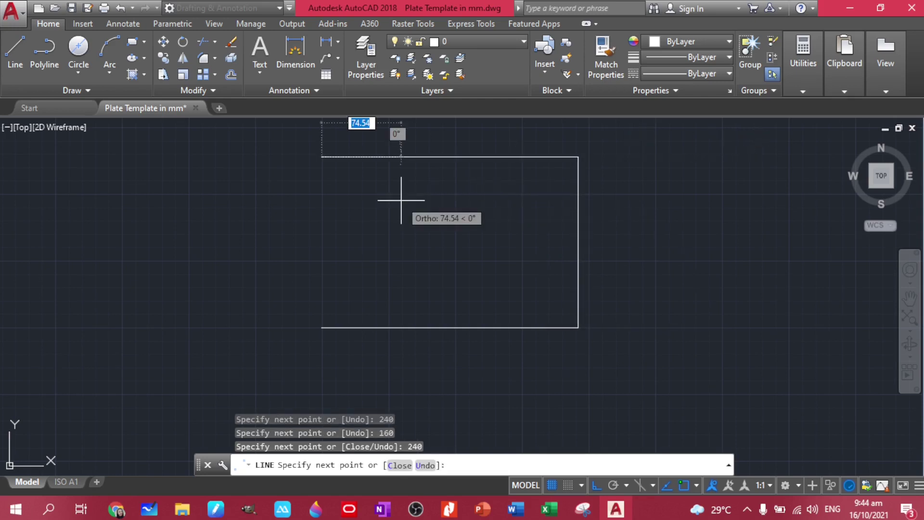
text(c)
key(Return)
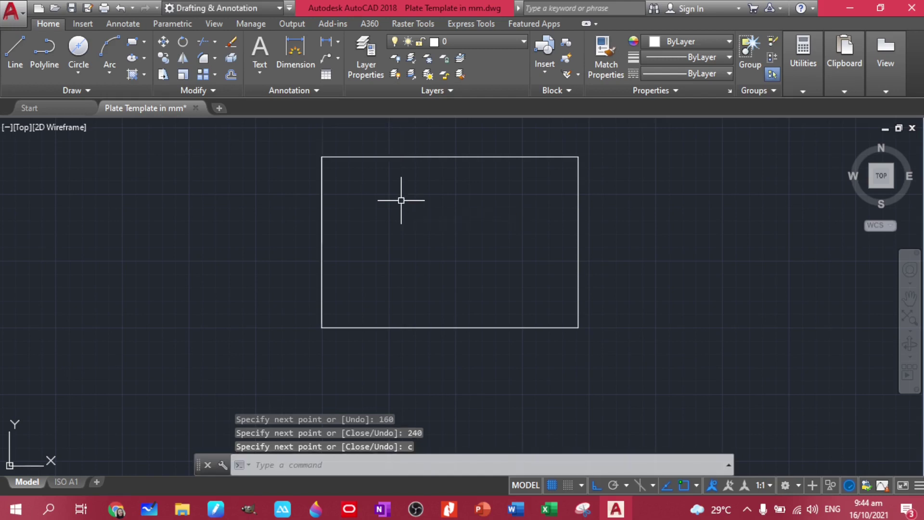
Step: Pan the new rectangle into place and bring up the Exercise 9 reference PDF
middle_drag(508, 225, 507, 236)
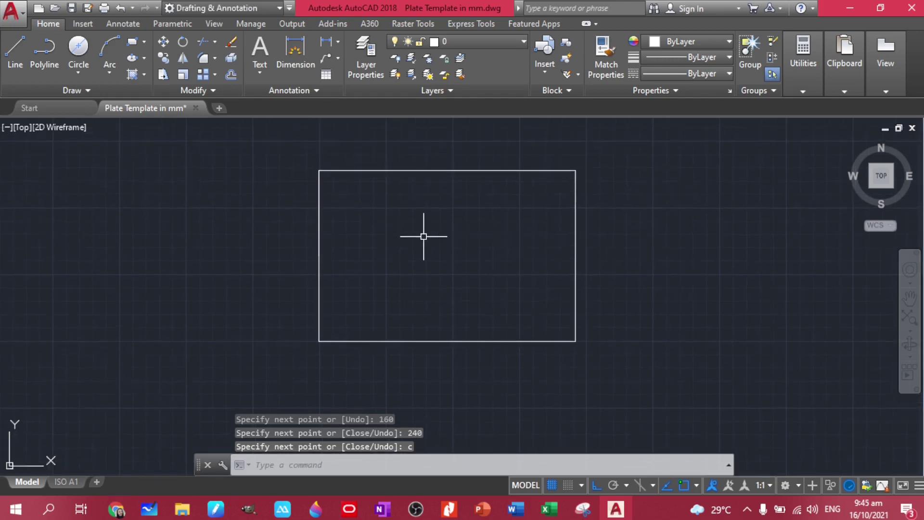
middle_drag(427, 218, 401, 223)
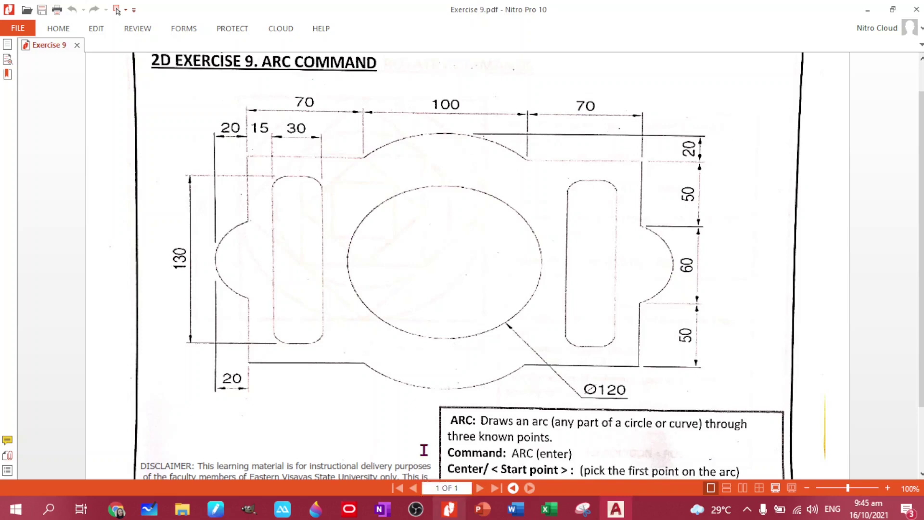
click(449, 509)
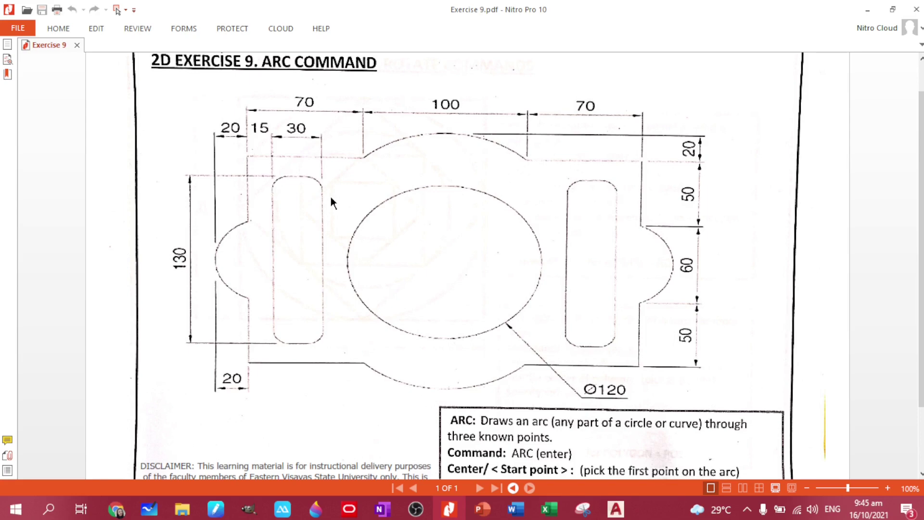
Step: Return from the Exercise 9 reference PDF to the AutoCAD drawing
click(616, 510)
Step: Offset the plate's left edge inward by 45 and by 15
click(336, 270)
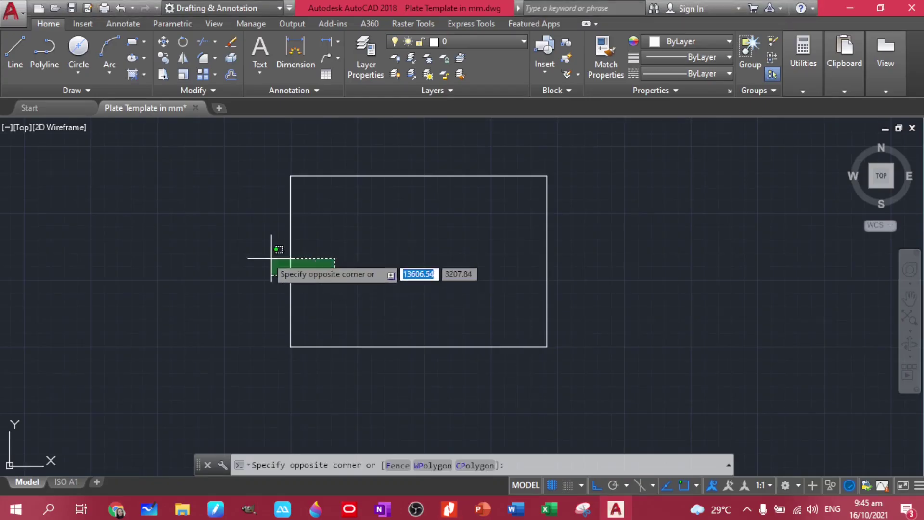
click(279, 264)
text(off)
key(Return)
text(45)
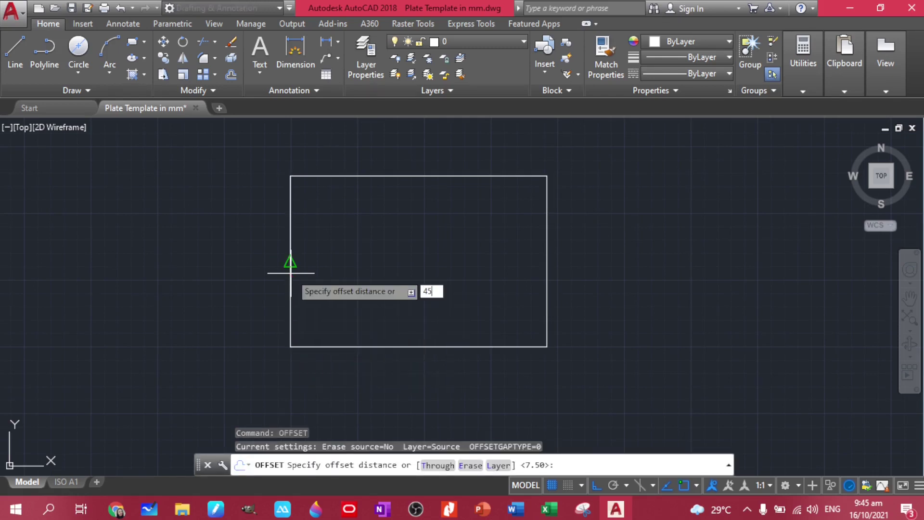
key(Return)
click(290, 273)
click(314, 262)
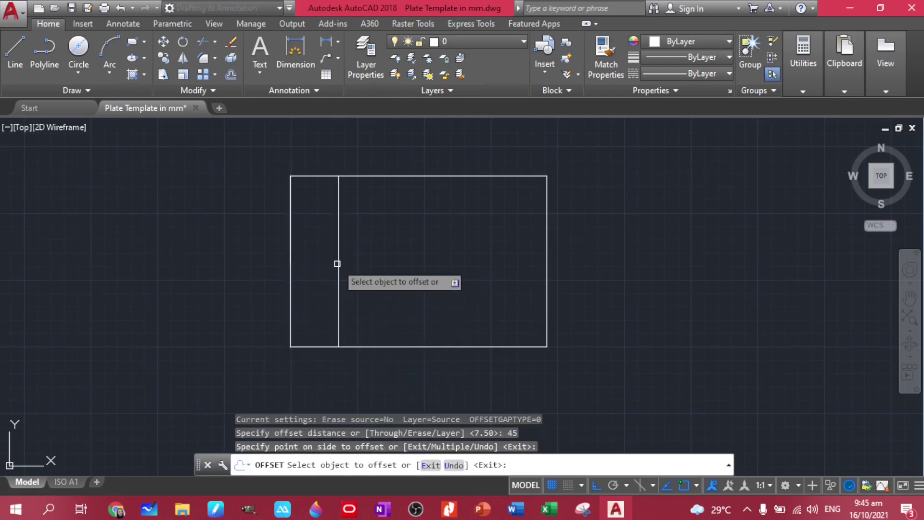
click(290, 259)
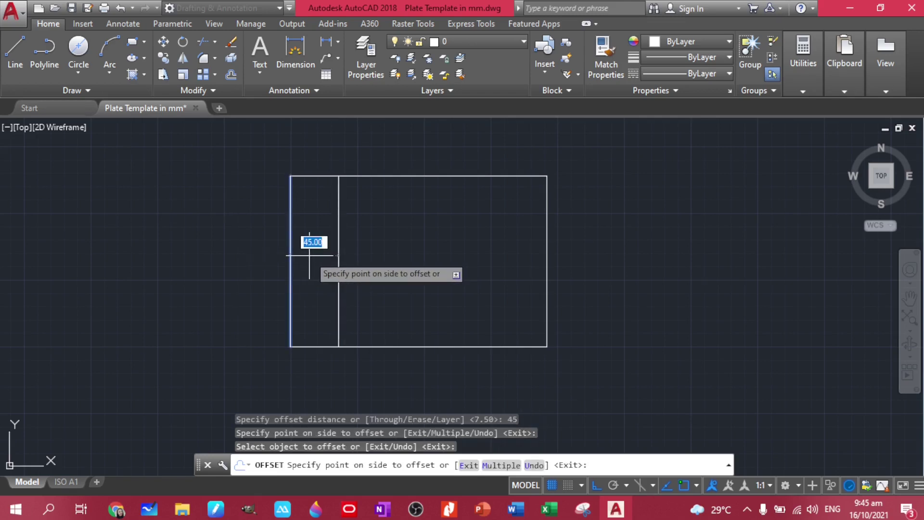
text(15)
key(Return)
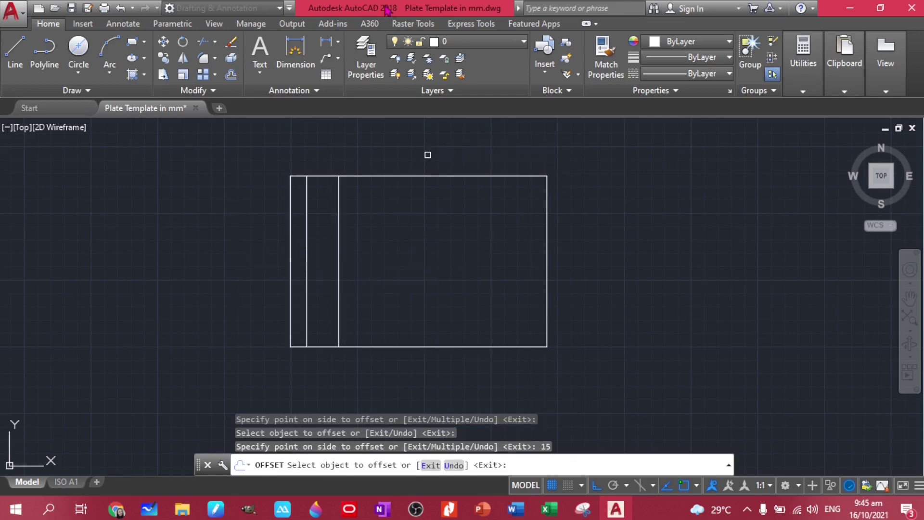
Step: Offset the plate's top and bottom edges 15 inward, checking the reference PDF
scroll(356, 185, up, 2)
scroll(356, 185, down, 2)
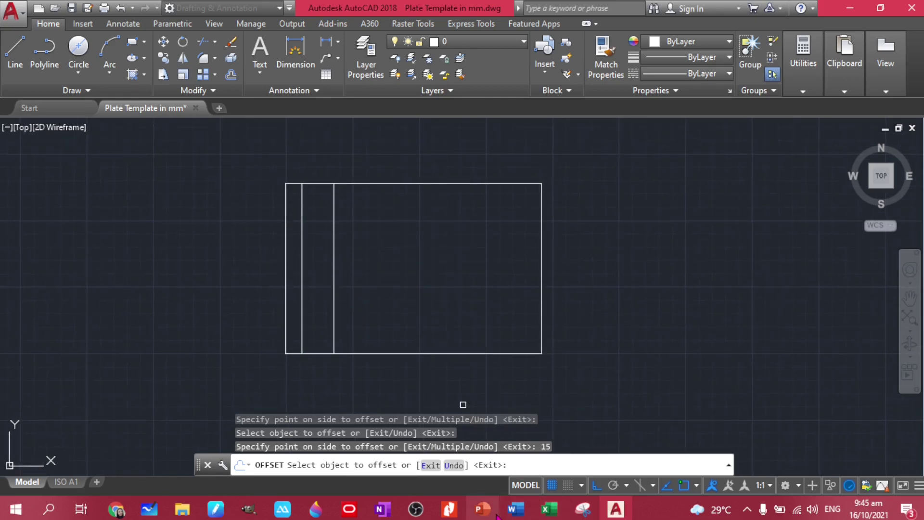
click(449, 508)
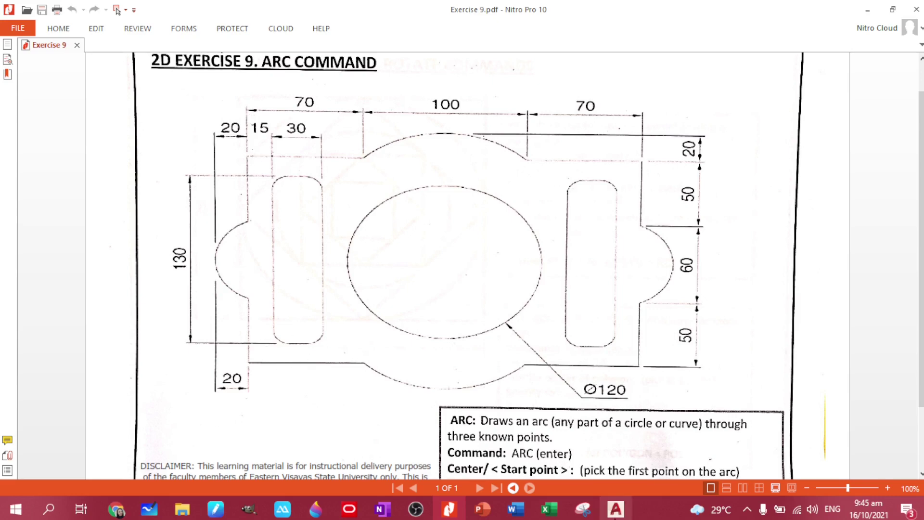
click(616, 509)
click(363, 183)
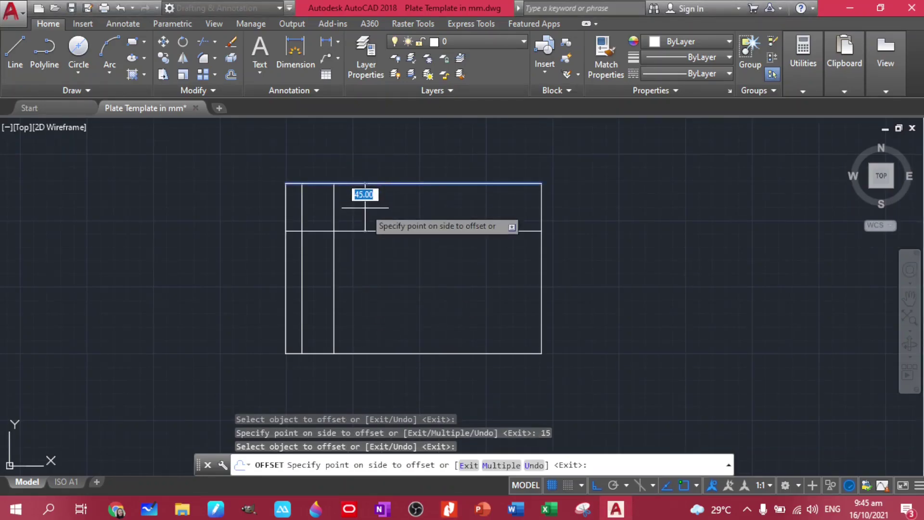
click(363, 219)
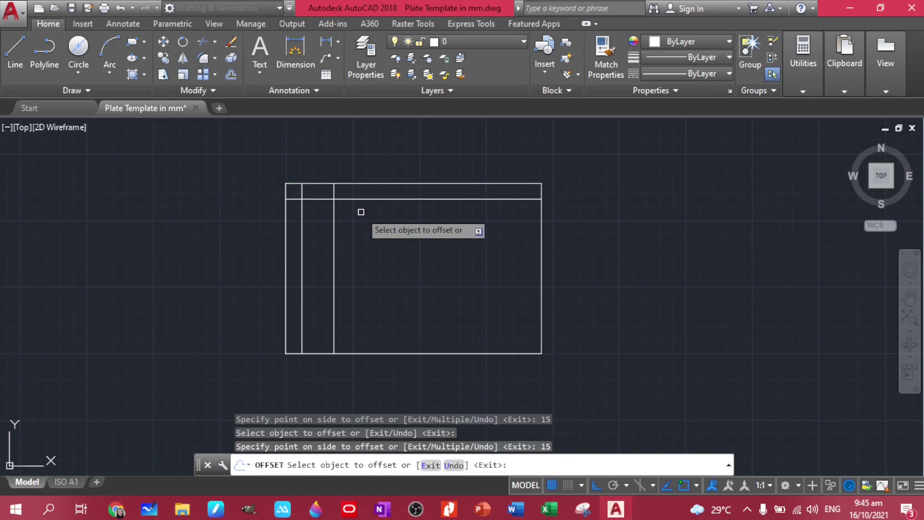
click(355, 353)
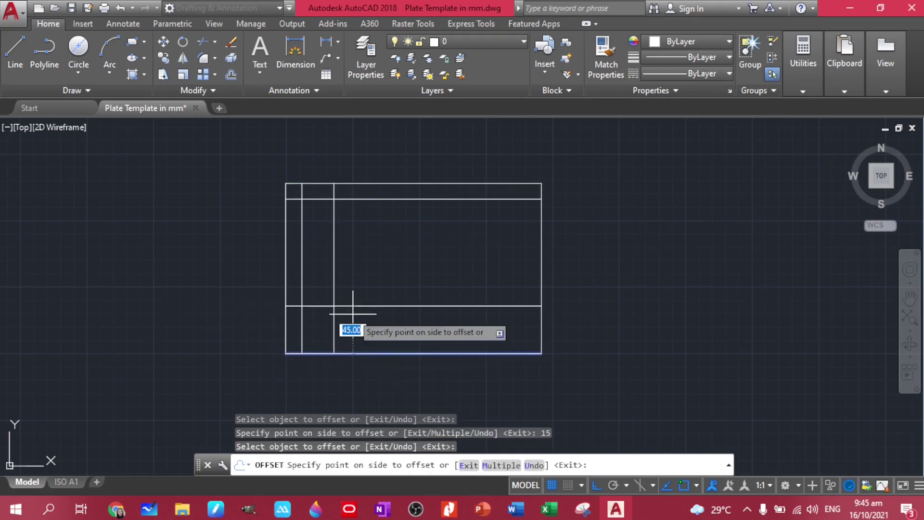
click(352, 318)
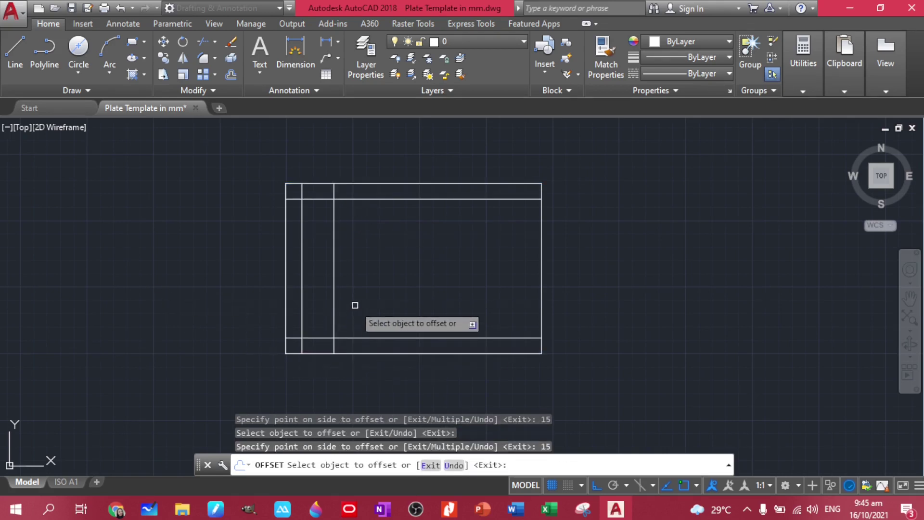
scroll(305, 210, up, 2)
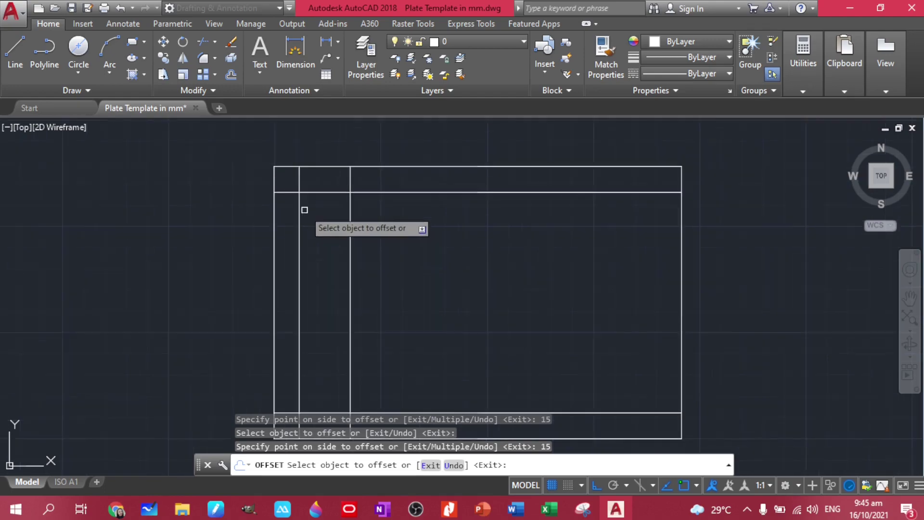
click(457, 511)
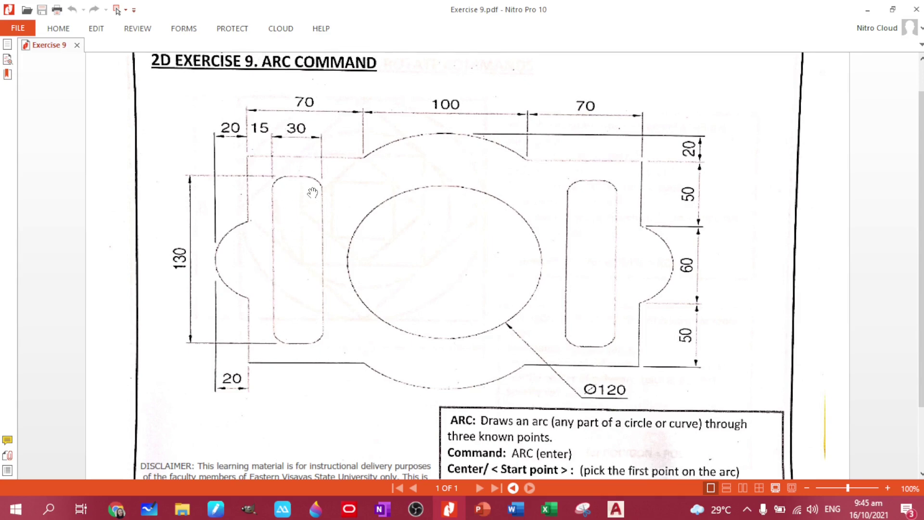
Step: Switch back from Nitro Pro to the AutoCAD plate drawing
click(616, 509)
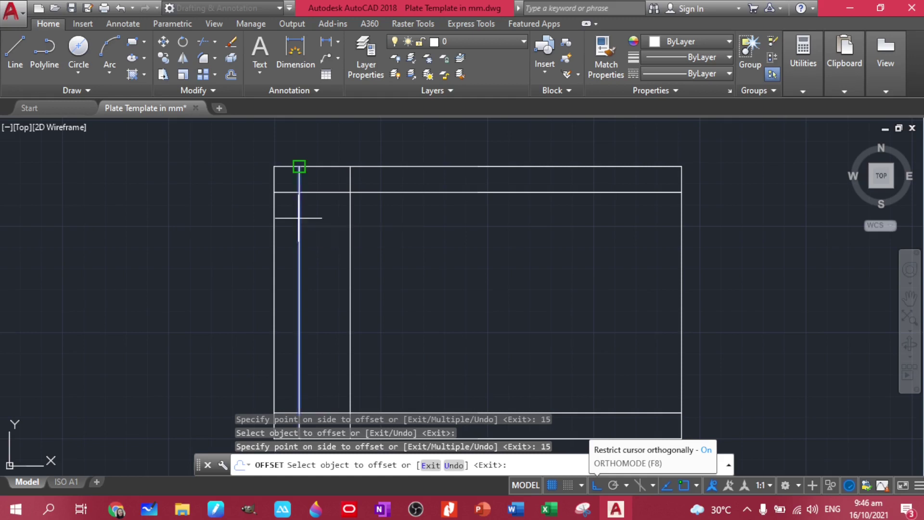
Step: Offset the 15 and 45 vertical guide lines 7.5 toward each other
click(299, 217)
text(7.5)
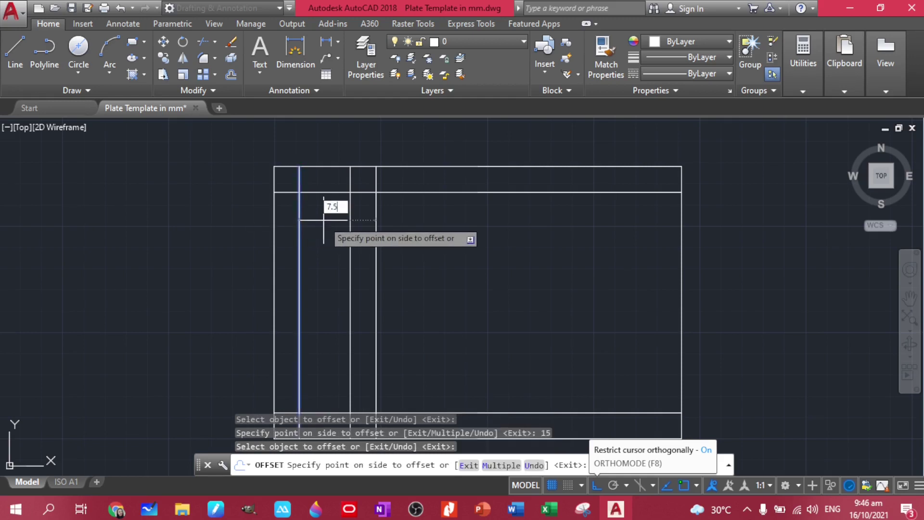
key(Return)
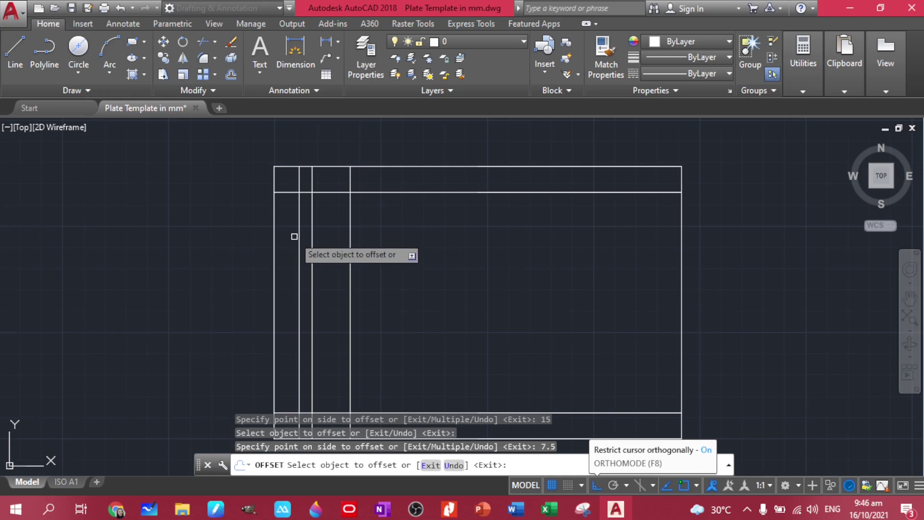
click(350, 208)
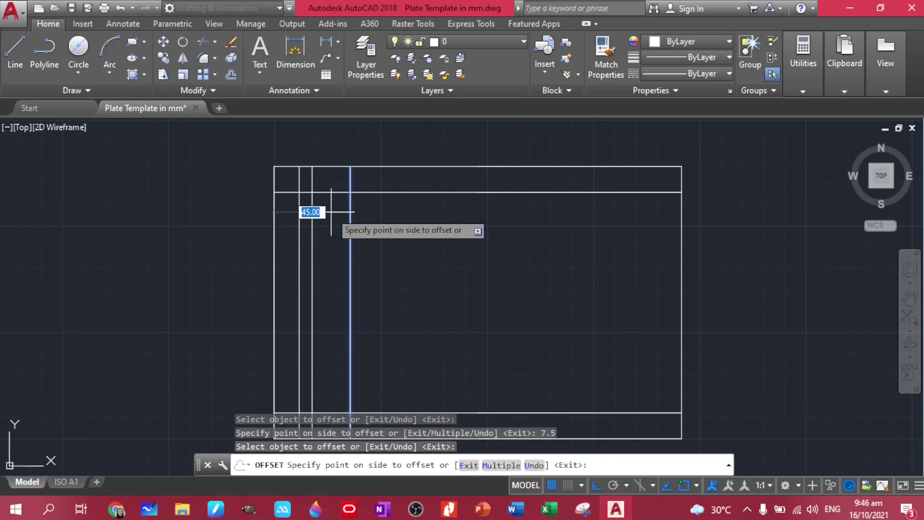
text(7)
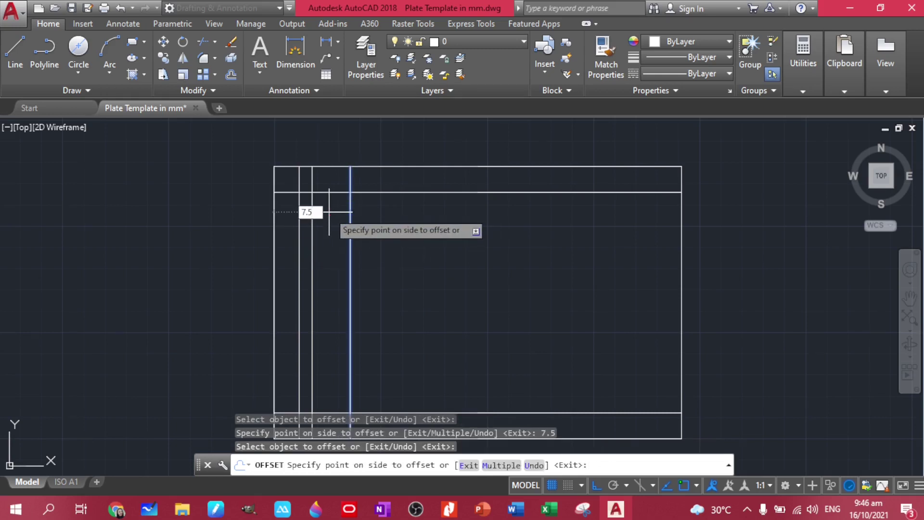
text(.5)
key(Return)
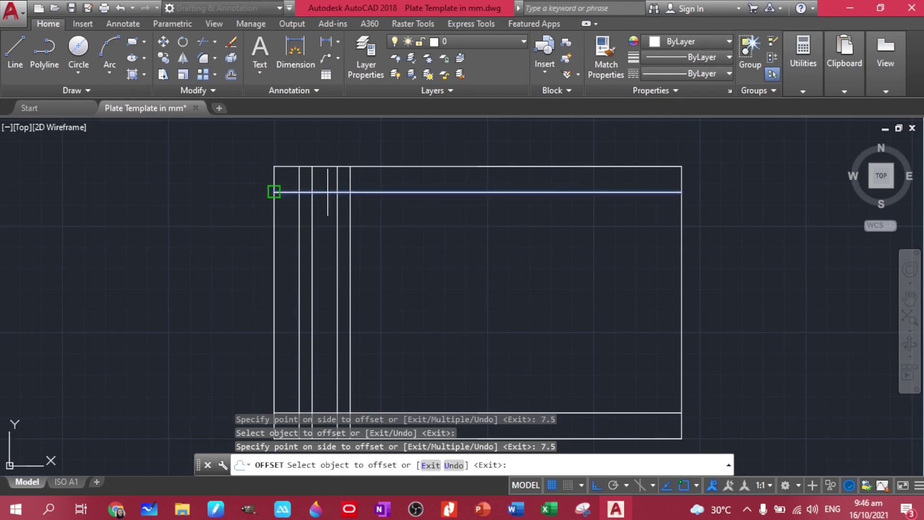
Step: Offset the inner top and bottom lines 7.5 inward, then end the offset command
click(274, 192)
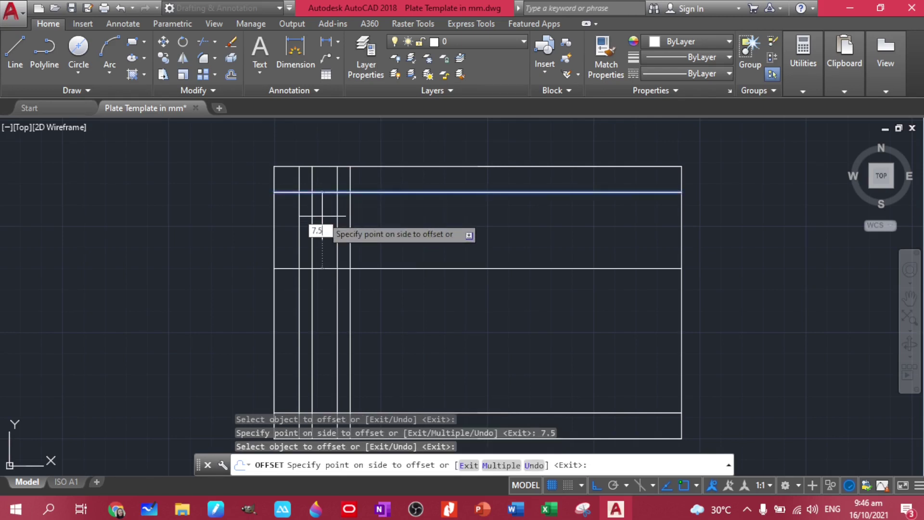
click(322, 216)
scroll(322, 216, up, 3)
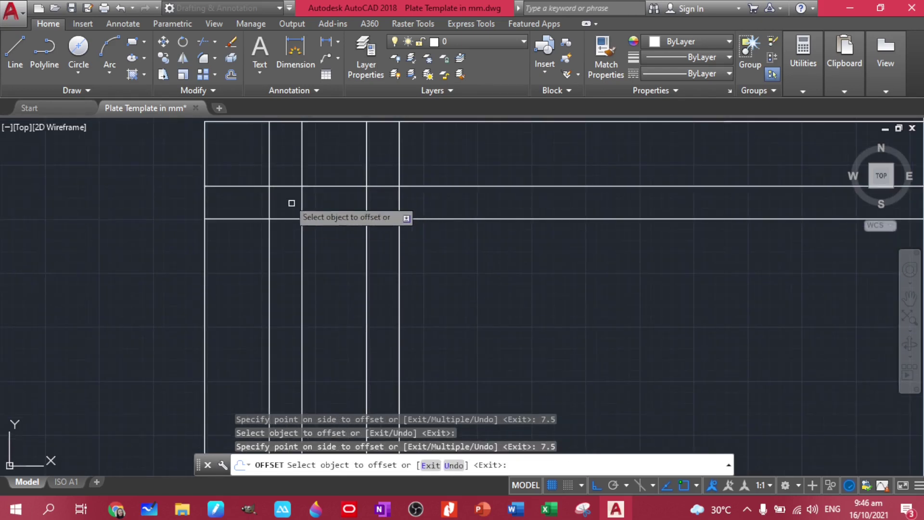
scroll(347, 262, down, 1)
middle_drag(346, 289, 328, 159)
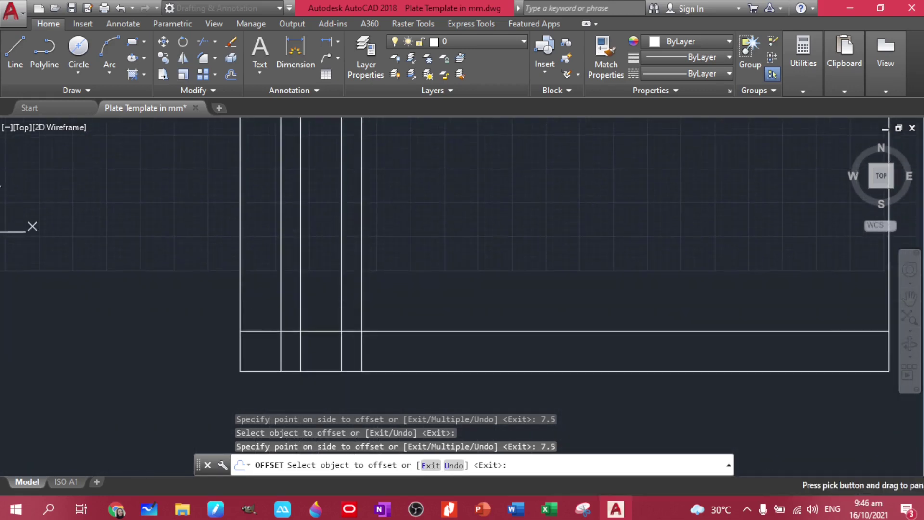
click(377, 330)
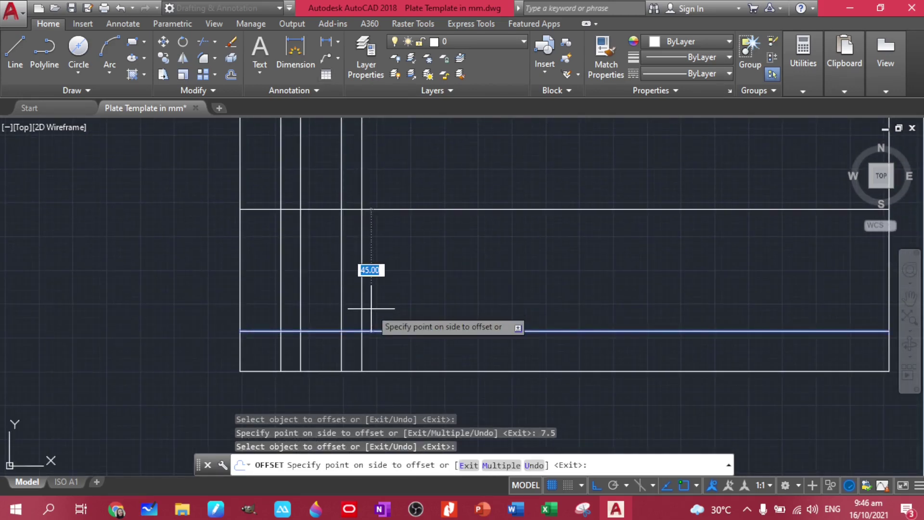
text(7.5)
click(371, 308)
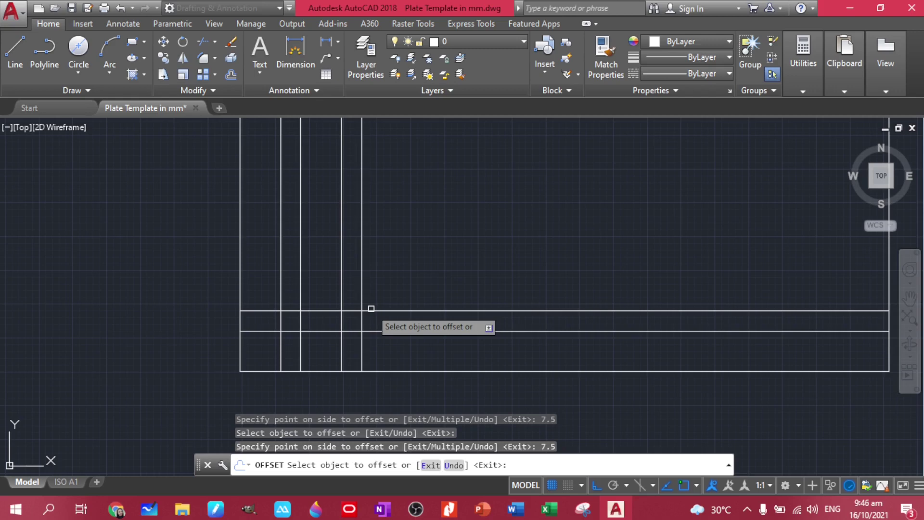
middle_drag(324, 231, 343, 370)
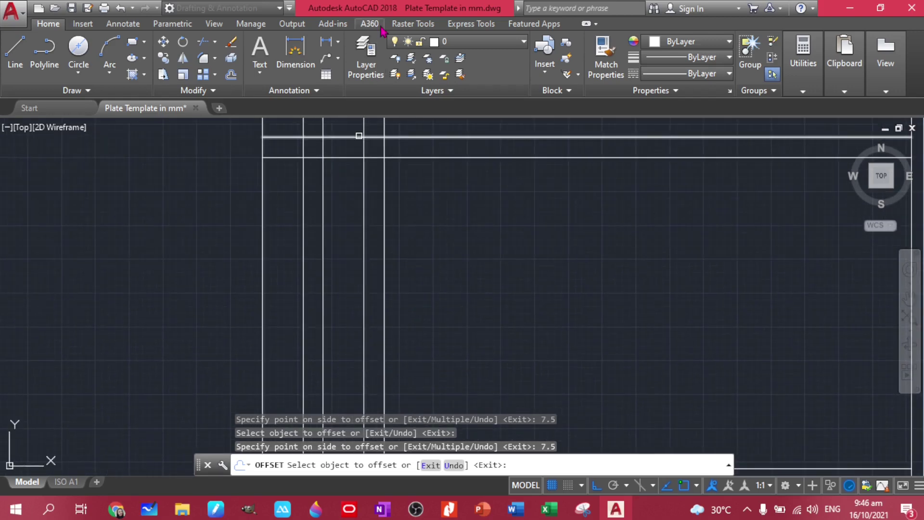
click(450, 509)
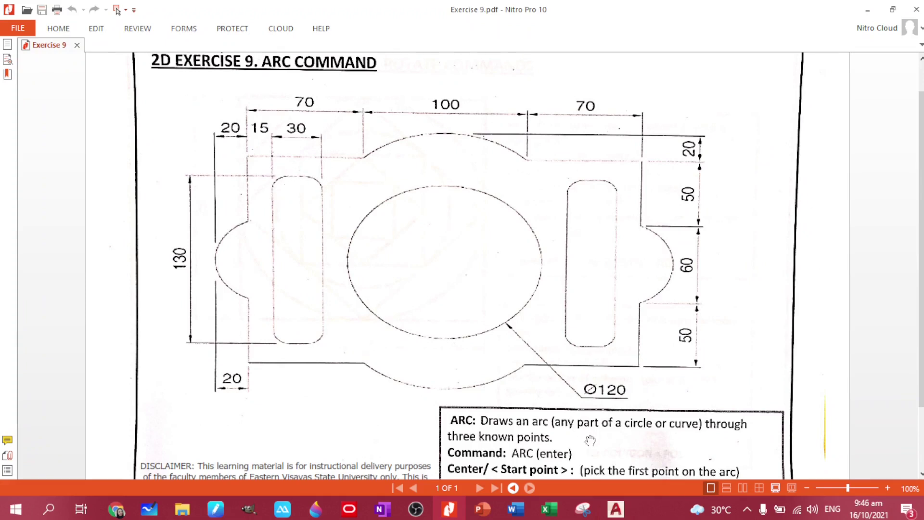
click(618, 511)
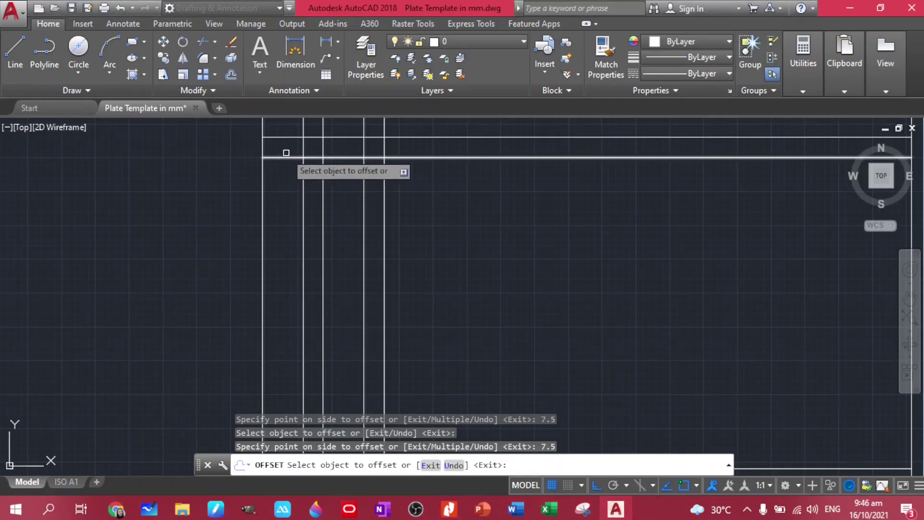
middle_drag(340, 147, 352, 215)
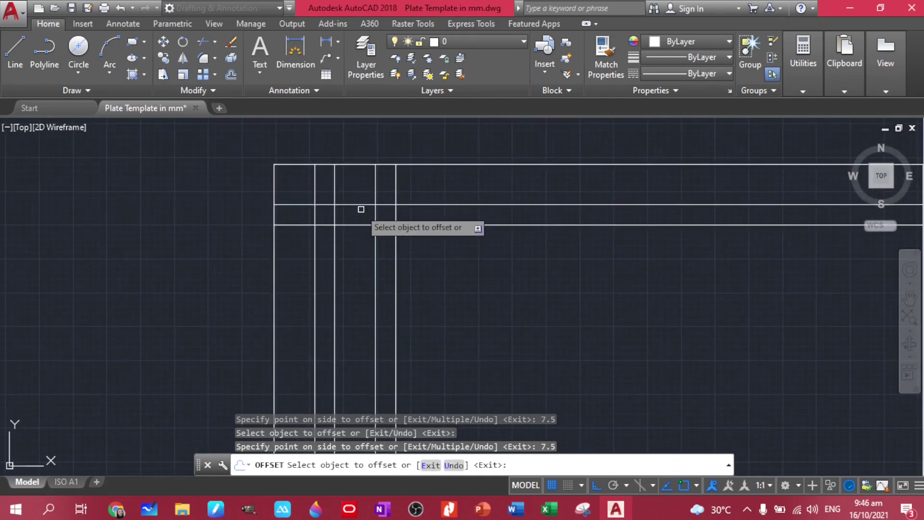
key(Escape)
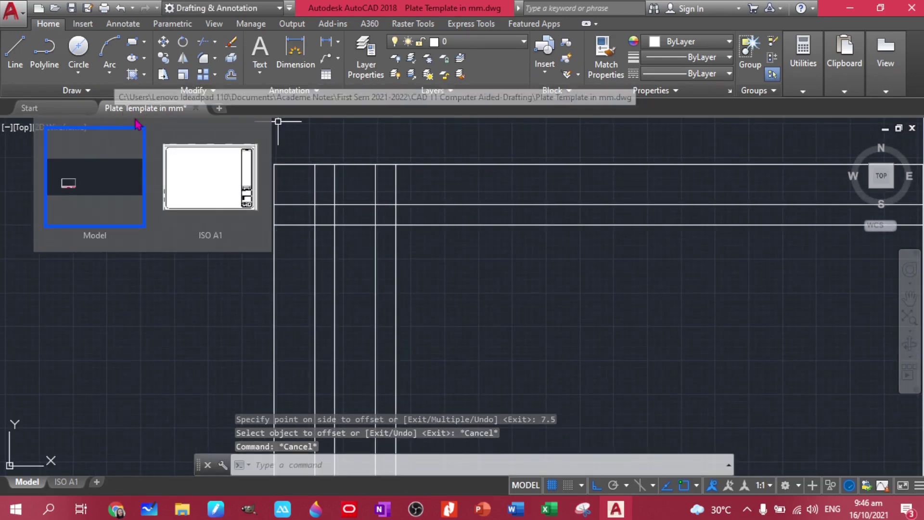
click(110, 74)
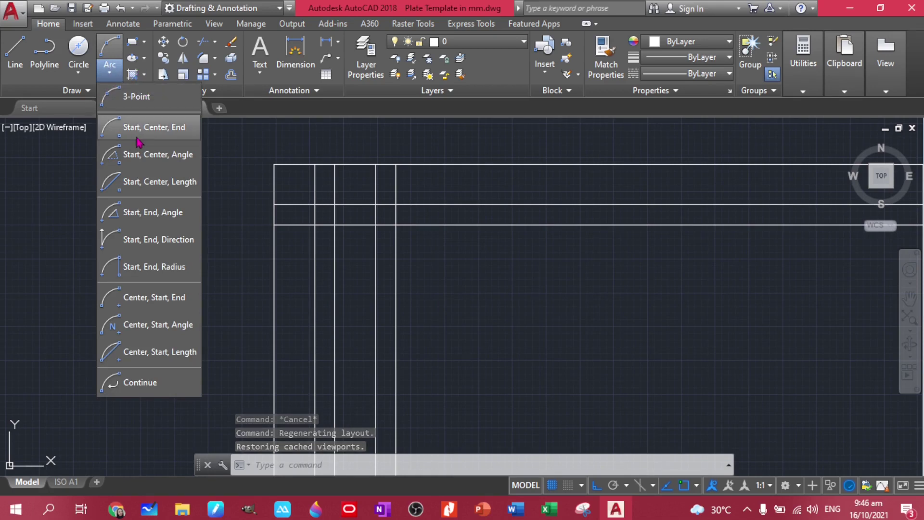
Step: Draw Start-Center-End quarter arcs at the slot's top-left and top-right corners
click(169, 129)
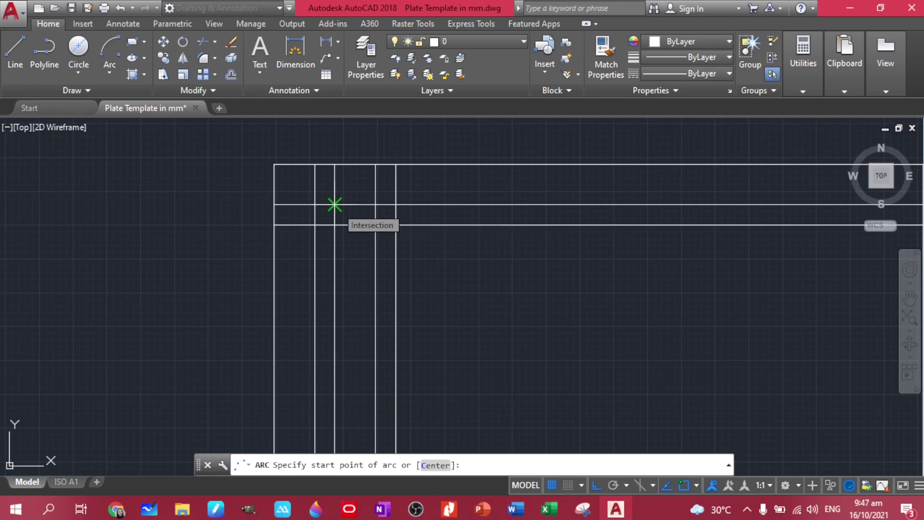
click(335, 204)
click(335, 224)
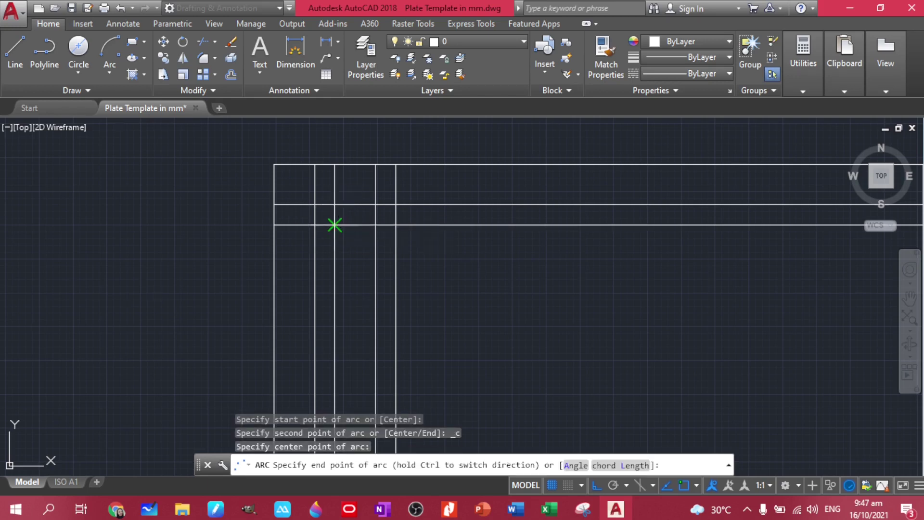
click(321, 225)
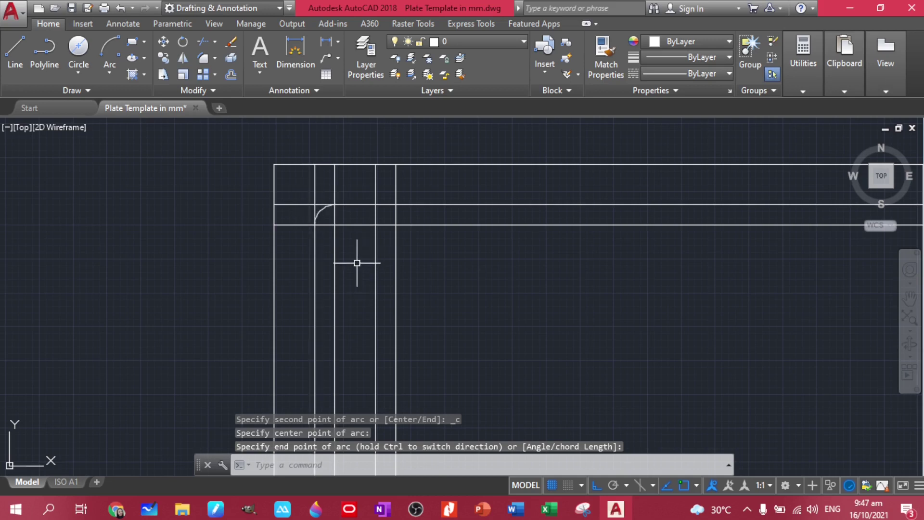
key(Return)
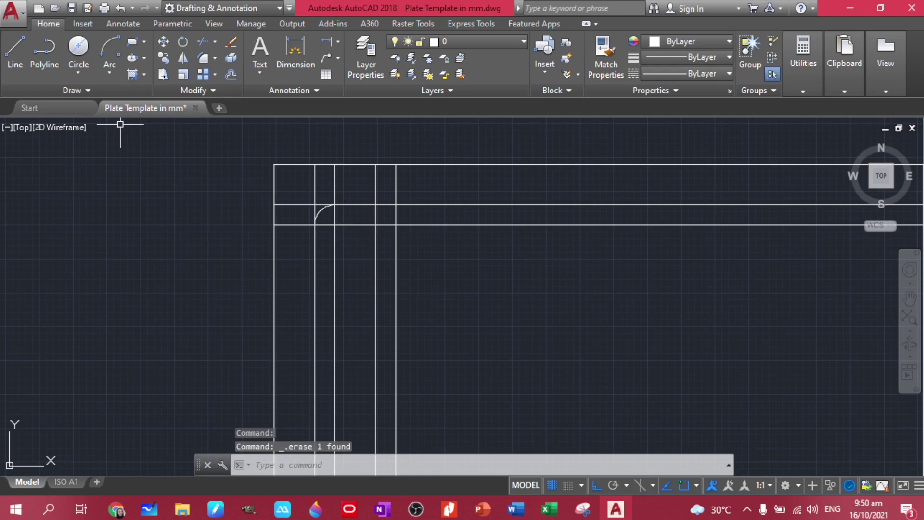
click(110, 75)
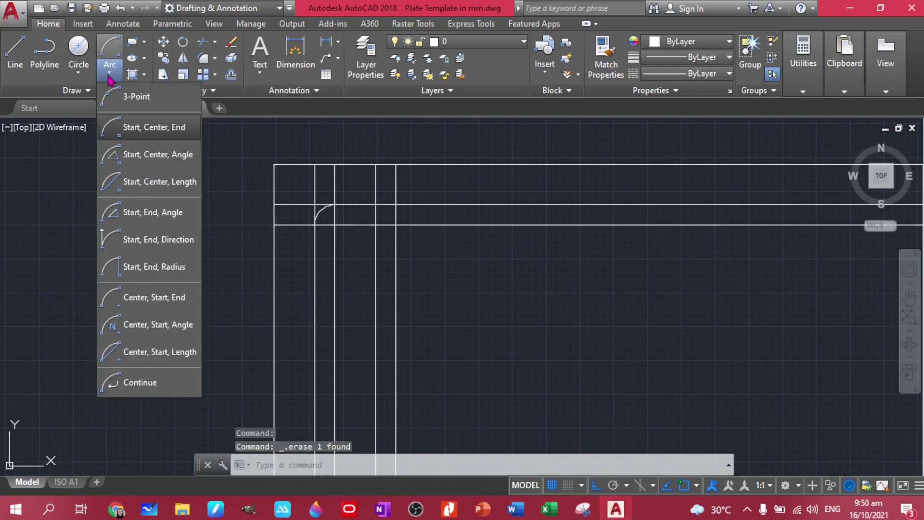
click(131, 130)
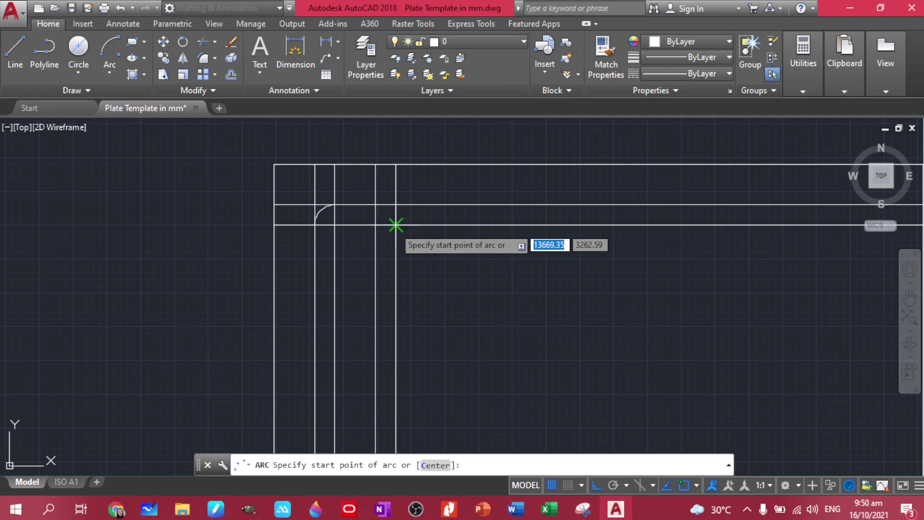
click(396, 225)
click(376, 225)
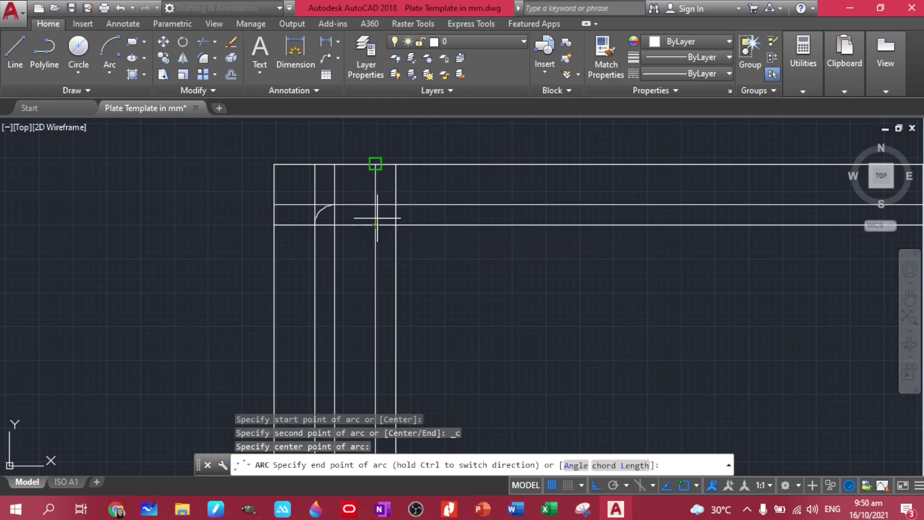
click(376, 206)
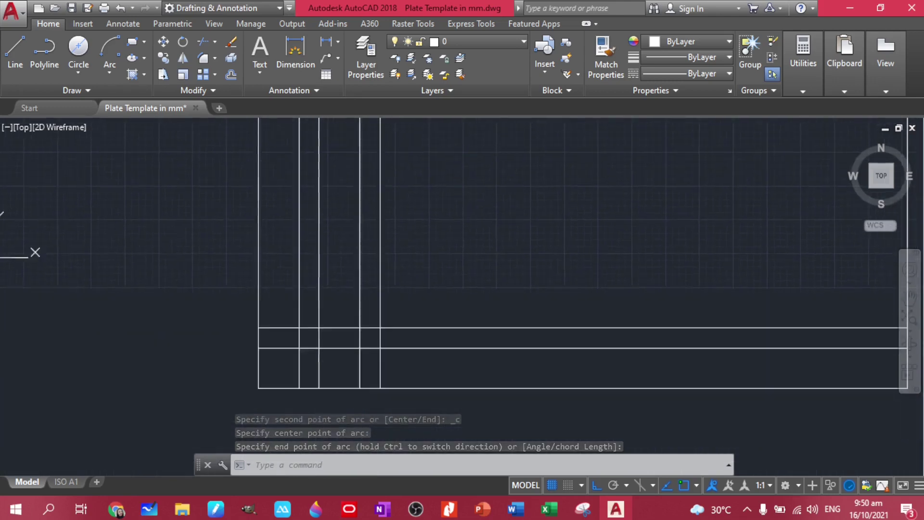
Step: Draw Start-Center-End quarter arcs at the slot's bottom-left and bottom-right corners
click(109, 72)
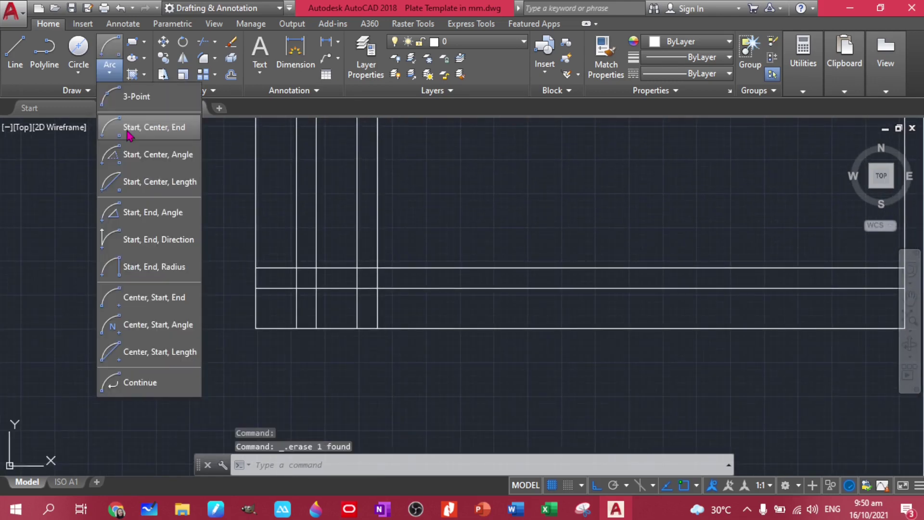
click(129, 136)
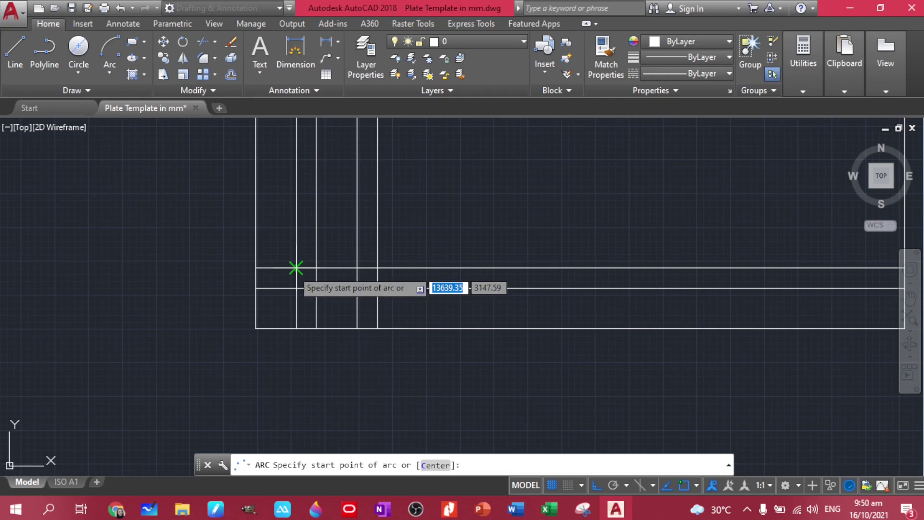
click(296, 268)
click(316, 268)
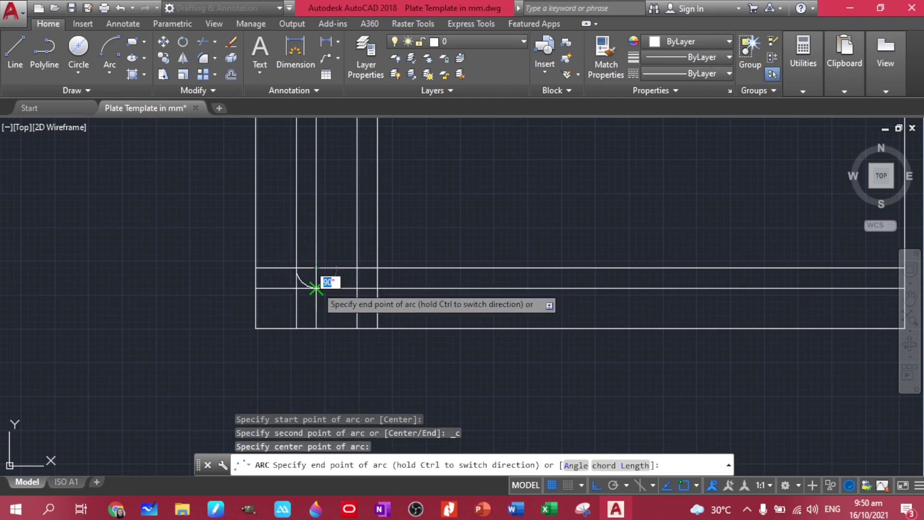
click(316, 288)
click(110, 73)
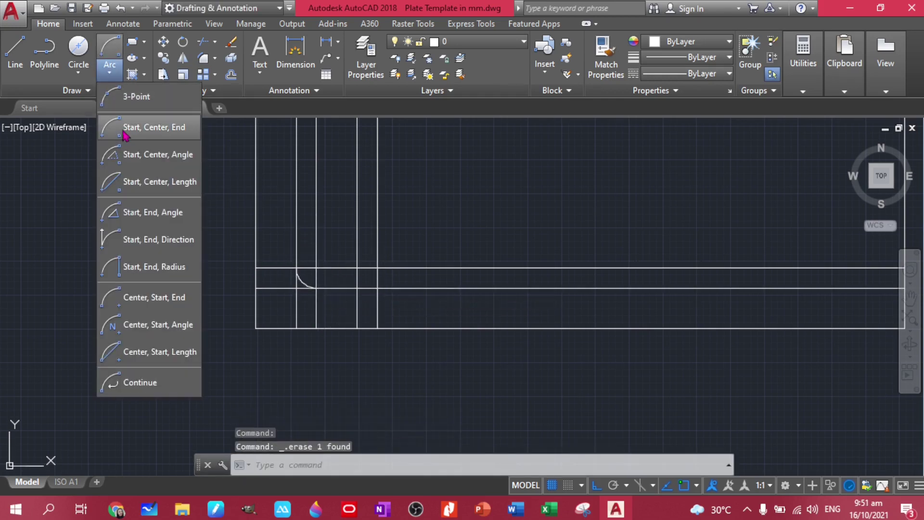
click(130, 128)
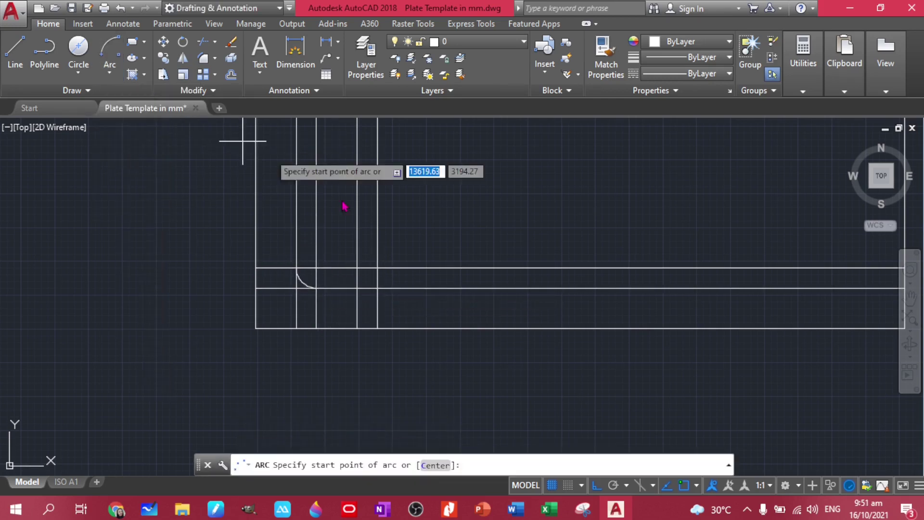
click(357, 287)
click(357, 267)
click(378, 268)
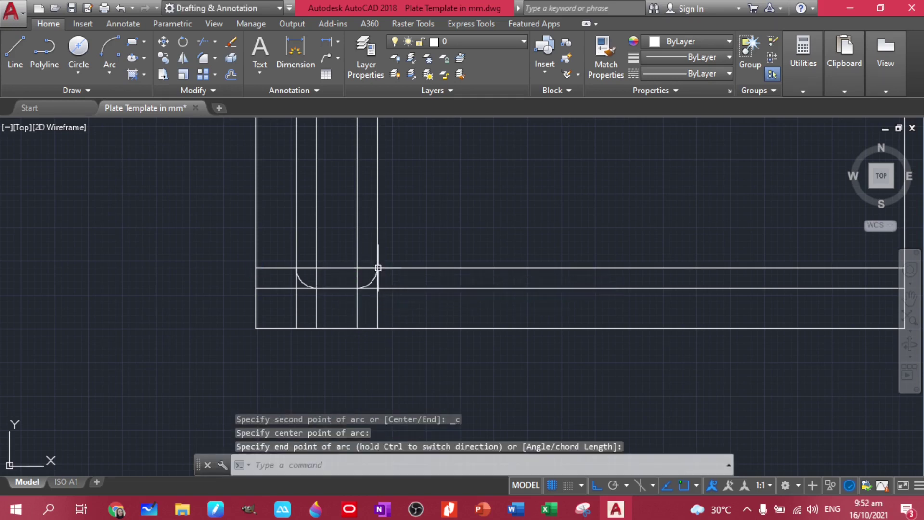
scroll(371, 310, down, 3)
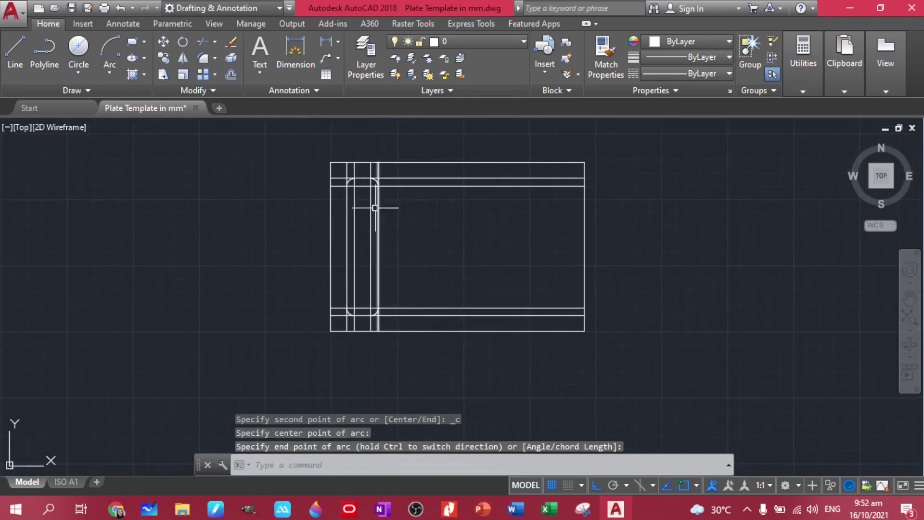
scroll(384, 231, up, 3)
middle_drag(337, 202, 332, 252)
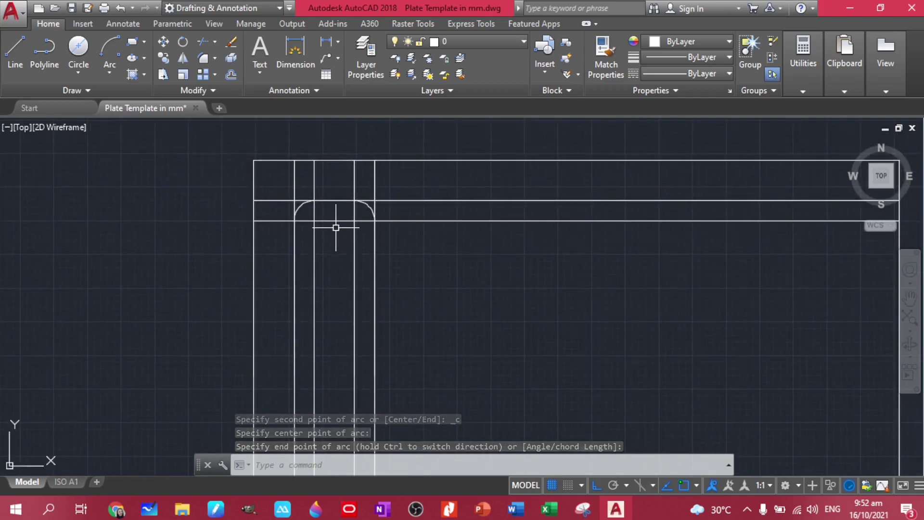
Step: Trim the construction lines running past the four slot arcs using TR crossing windows
text(t)
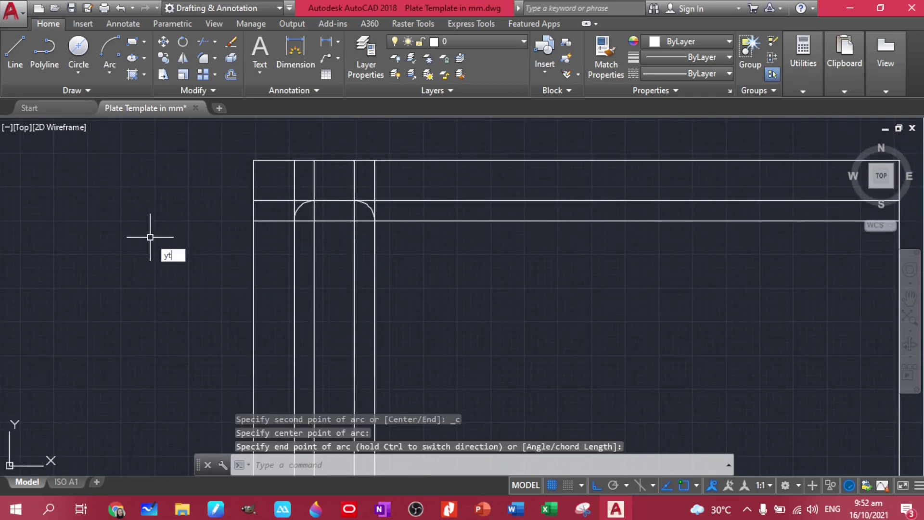
key(BackSpace)
text(tr)
key(Return)
key(Return)
scroll(298, 203, up, 6)
click(337, 190)
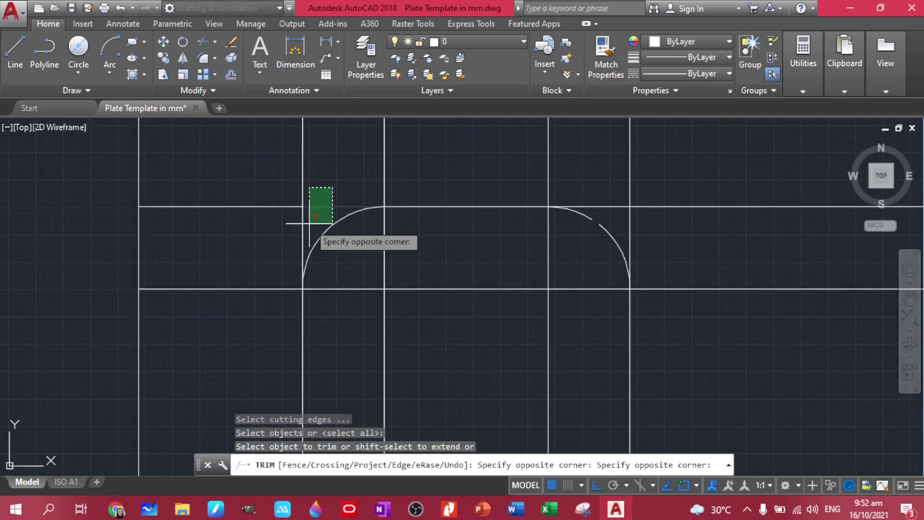
click(265, 218)
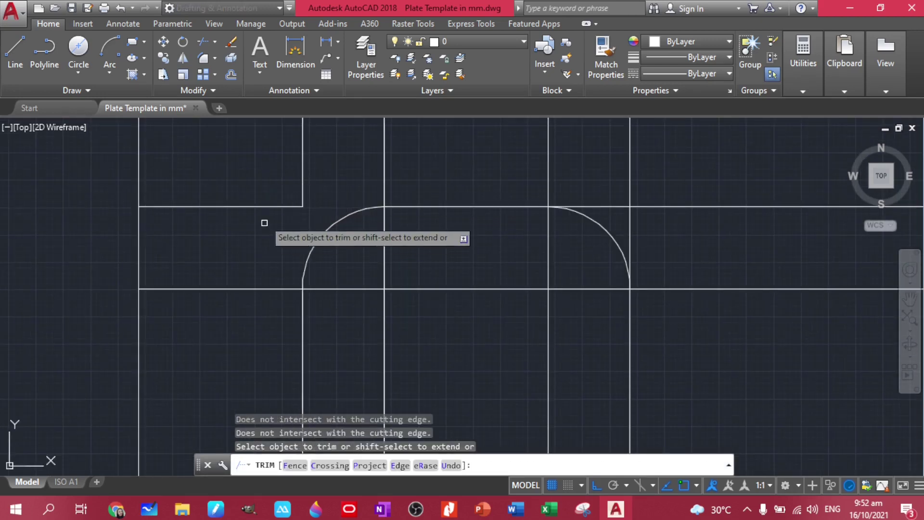
click(669, 227)
click(611, 187)
scroll(667, 287, down, 4)
middle_drag(667, 287, 485, 131)
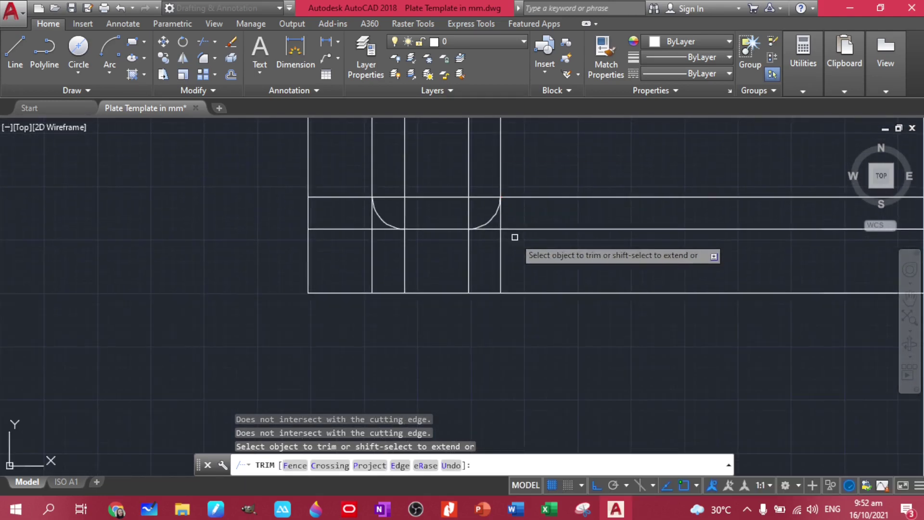
scroll(516, 235, up, 4)
click(489, 179)
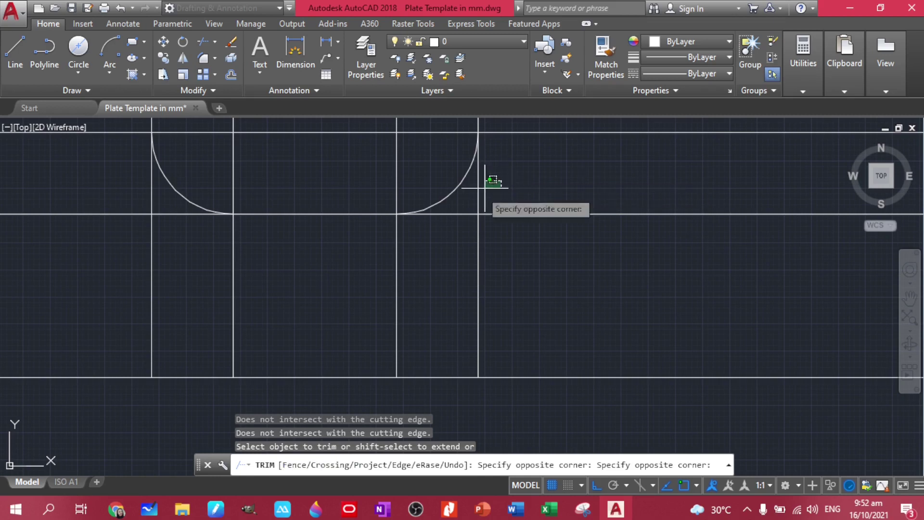
click(474, 230)
click(176, 227)
click(101, 192)
key(Escape)
Step: Delete the leftover vertical and horizontal construction line pieces and recentre the plate
scroll(478, 175, down, 5)
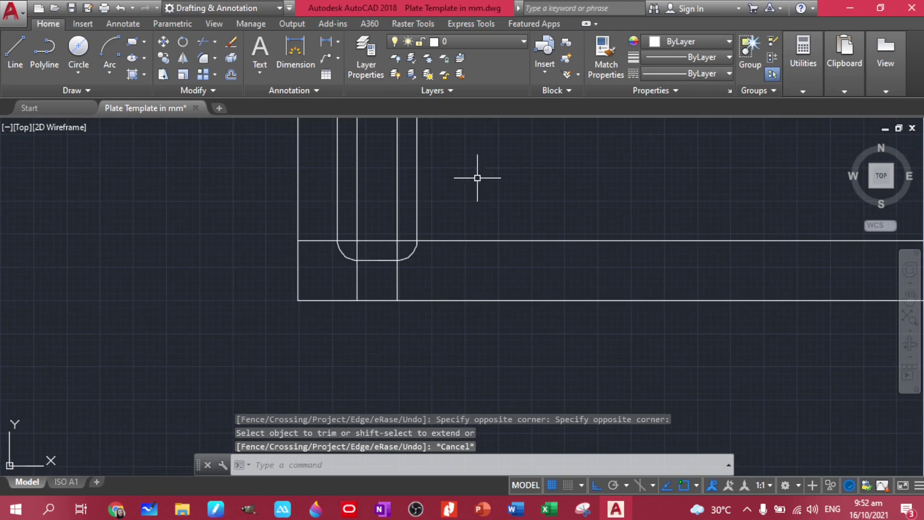
middle_drag(459, 154, 452, 275)
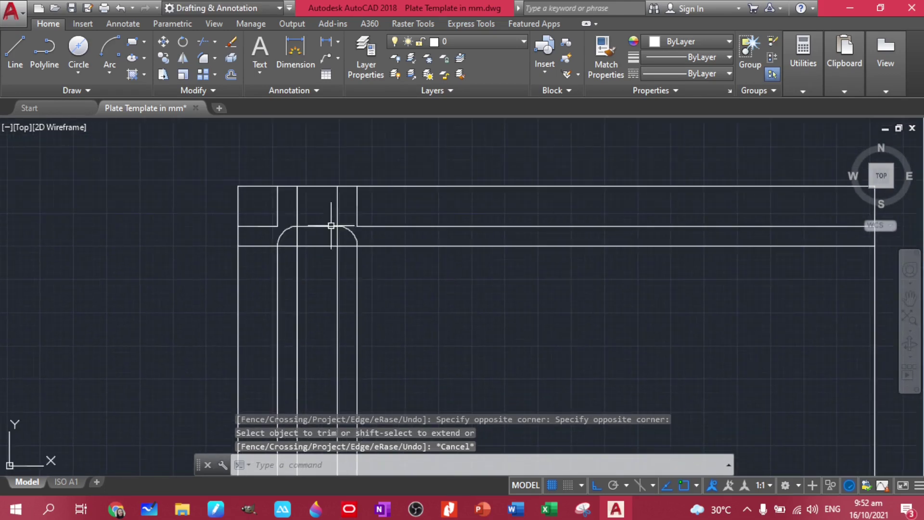
click(378, 206)
click(254, 200)
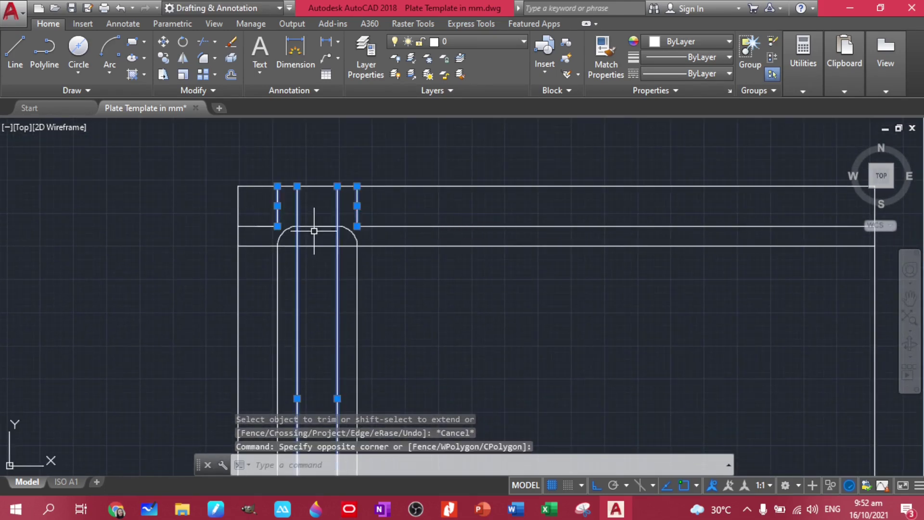
key(Delete)
click(418, 225)
key(Delete)
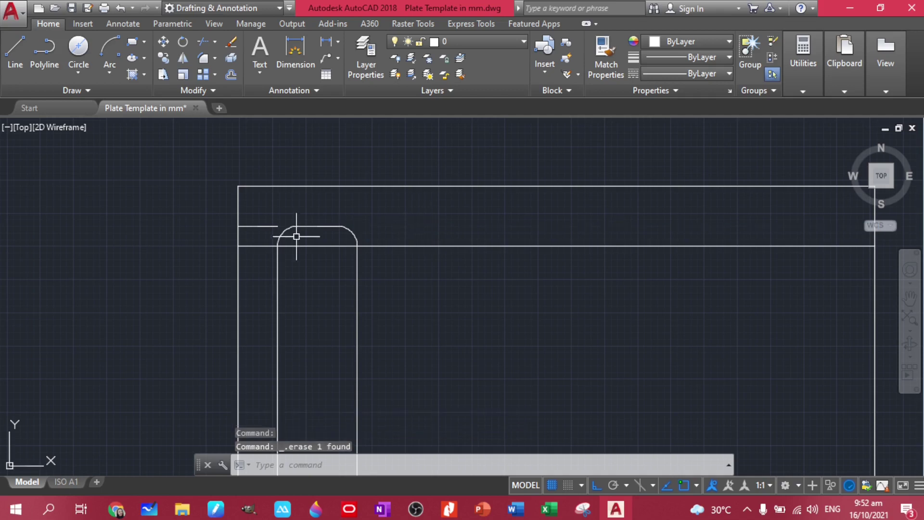
click(495, 290)
click(416, 220)
scroll(437, 318, down, 6)
scroll(413, 345, down, 2)
scroll(413, 346, up, 6)
click(415, 296)
key(Escape)
scroll(549, 277, down, 4)
middle_drag(549, 276, 377, 279)
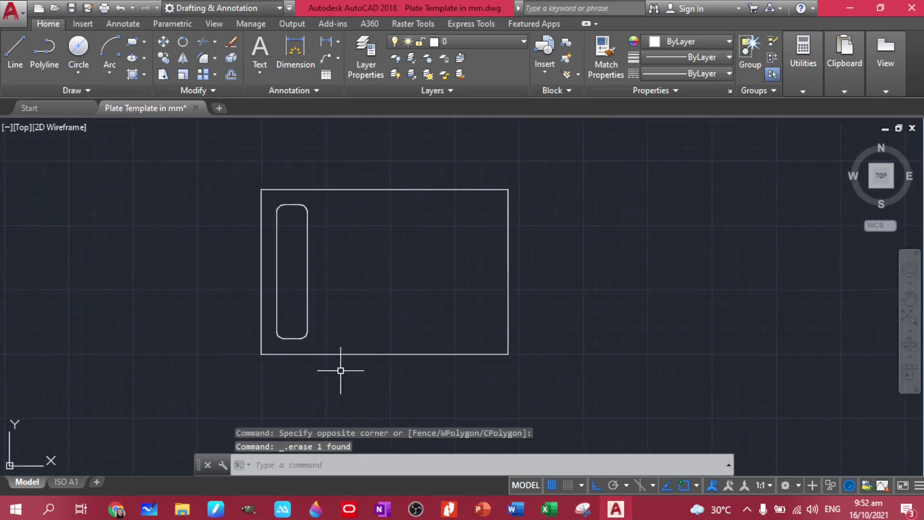
click(448, 509)
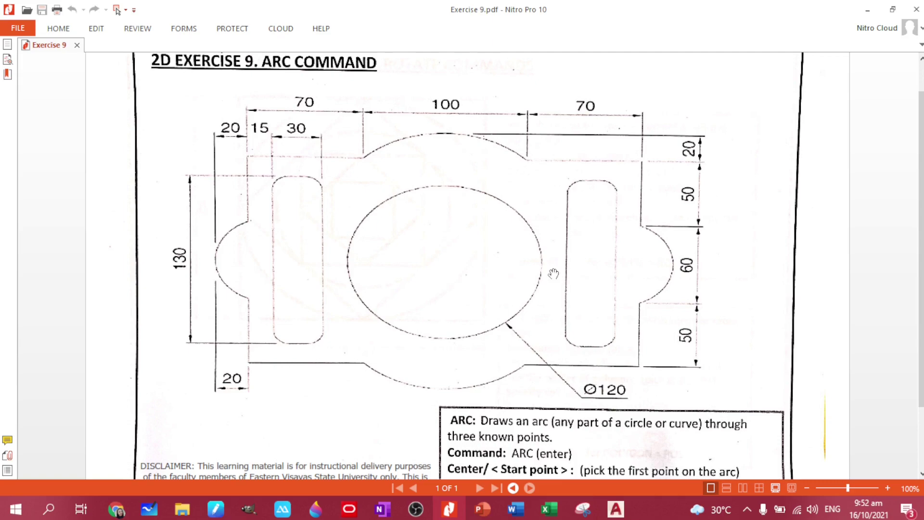
click(615, 509)
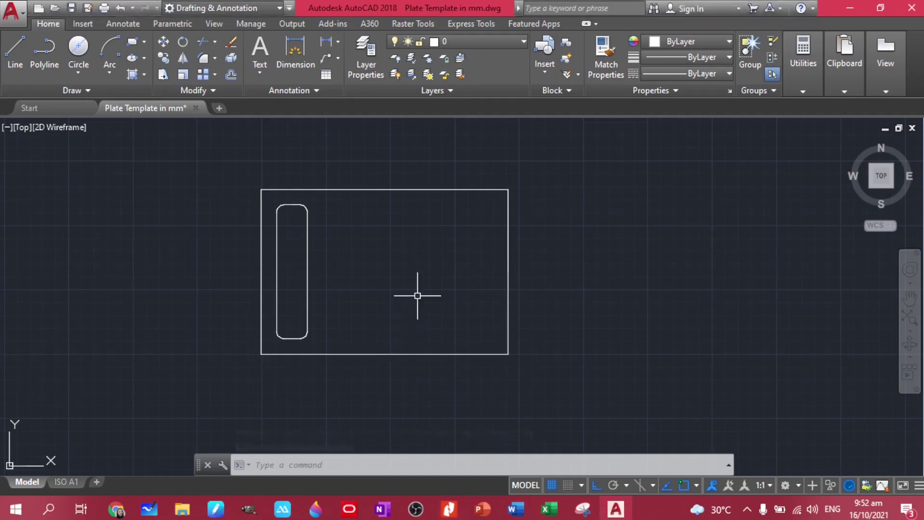
Step: Copy the plate's left edge to the top edge's midpoint as a vertical centre line
scroll(310, 220, up, 2)
click(243, 283)
click(215, 288)
text(cp)
key(Return)
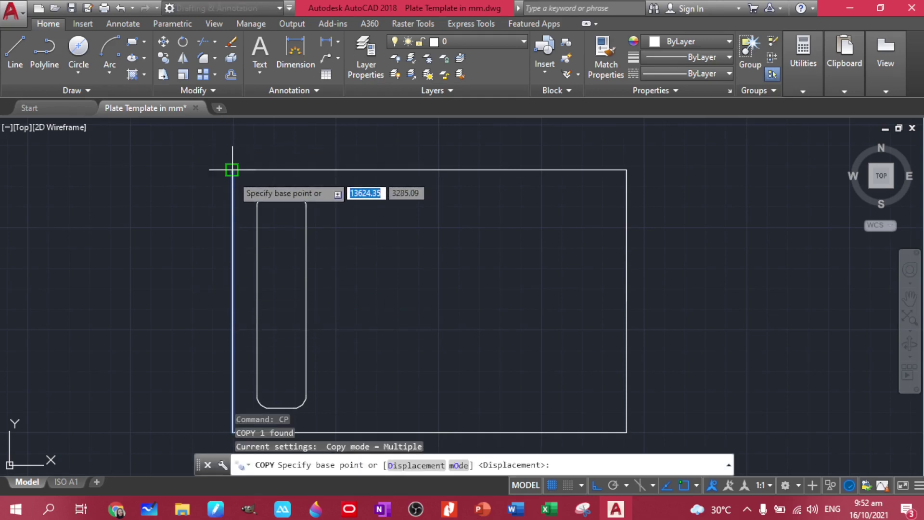
click(232, 170)
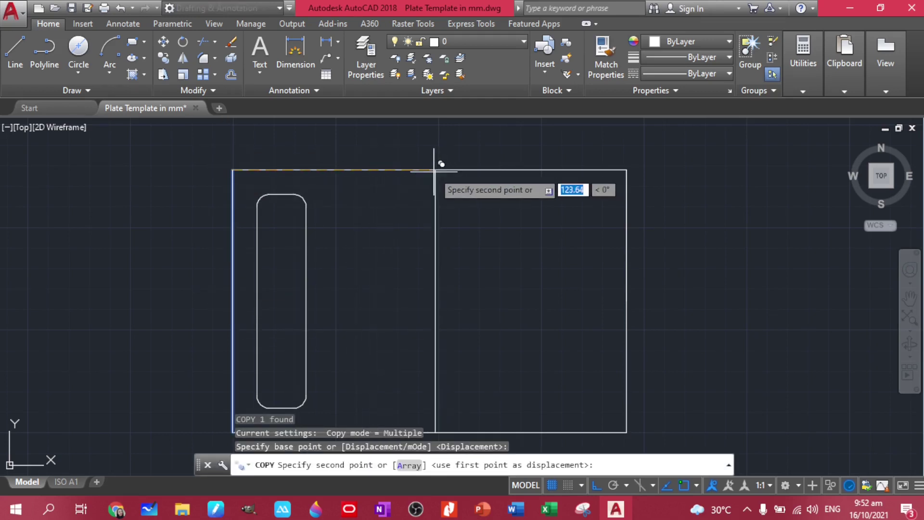
click(429, 169)
key(Escape)
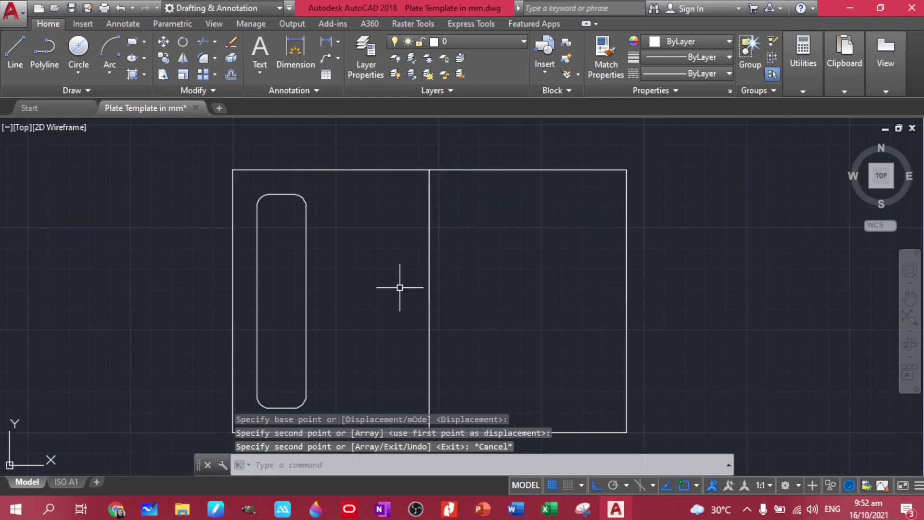
Step: Mirror the left rounded slot across the centre line, keeping the original
middle_drag(345, 326, 367, 299)
click(337, 371)
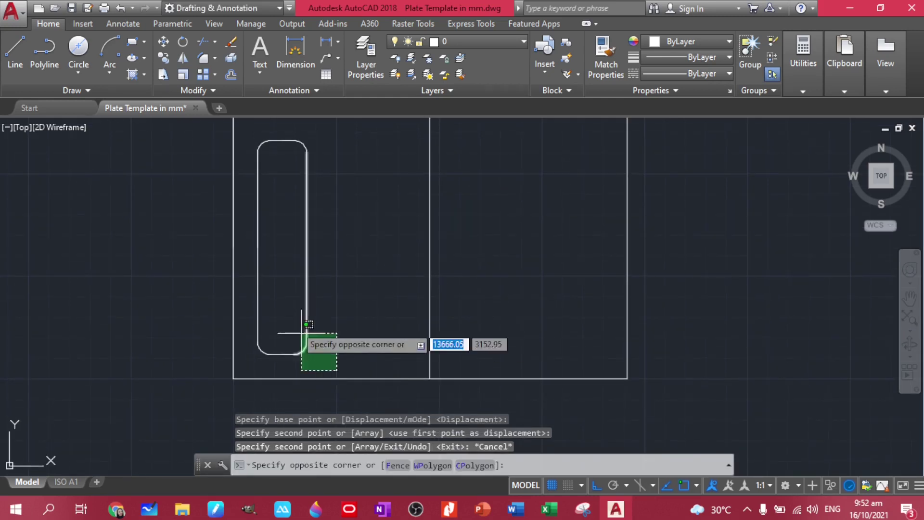
click(240, 121)
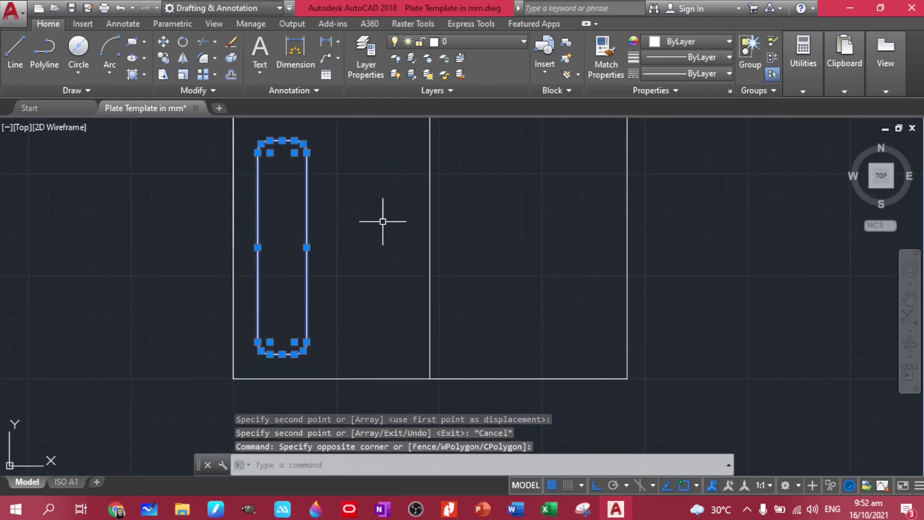
middle_drag(382, 221, 375, 259)
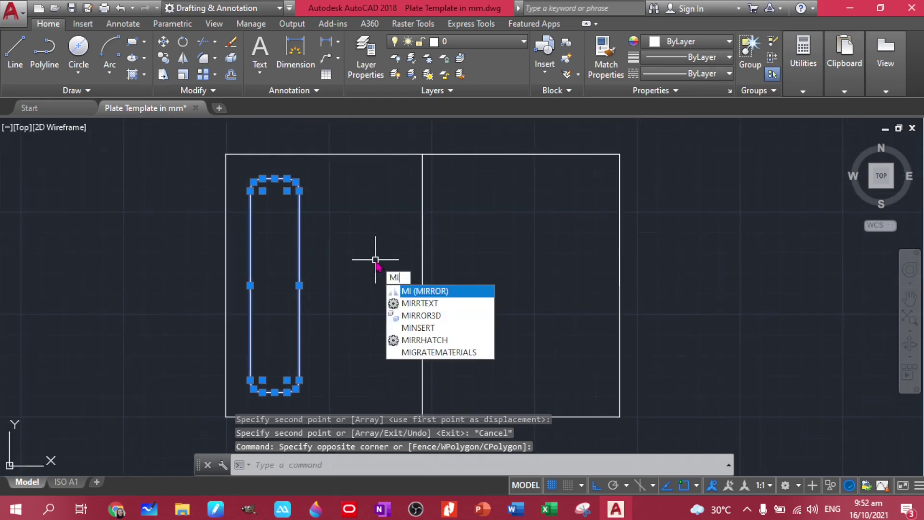
key(Return)
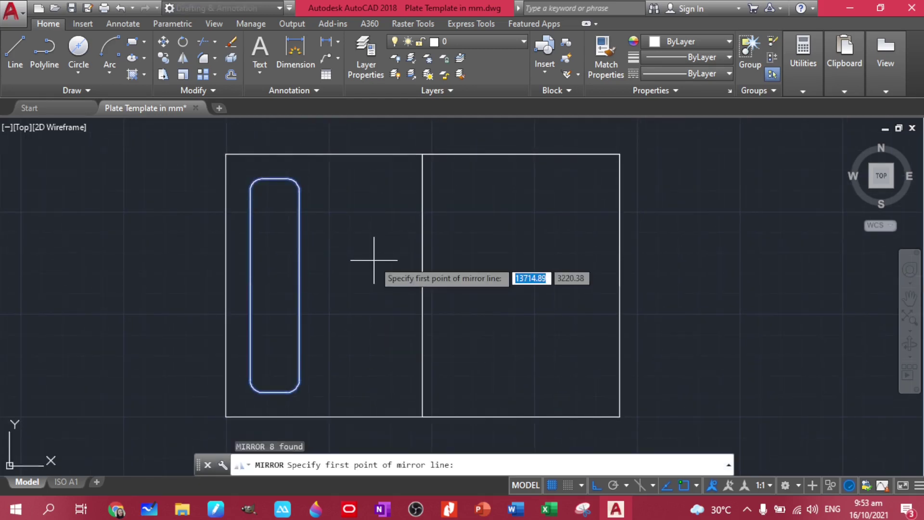
click(422, 154)
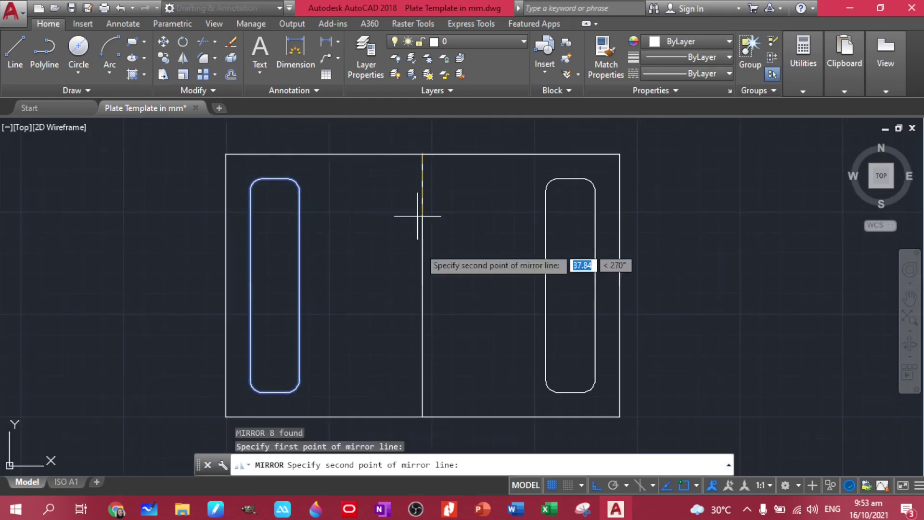
click(422, 417)
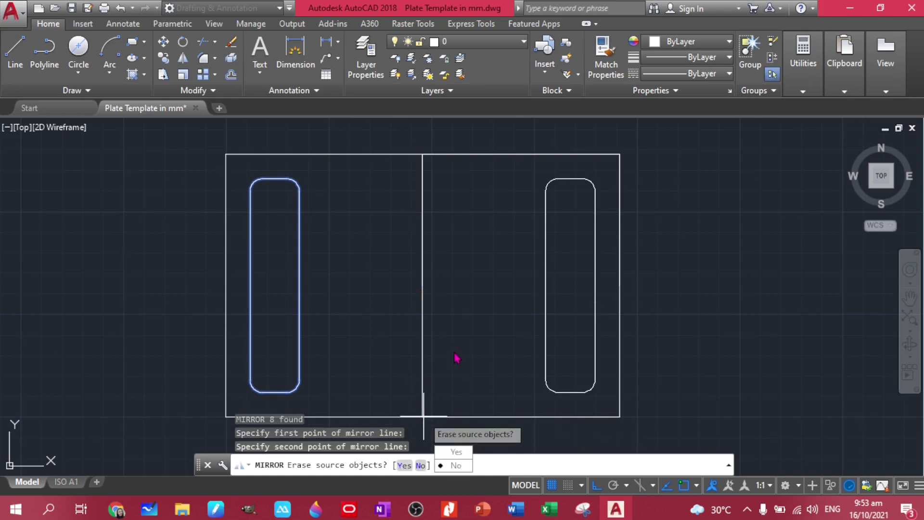
click(455, 465)
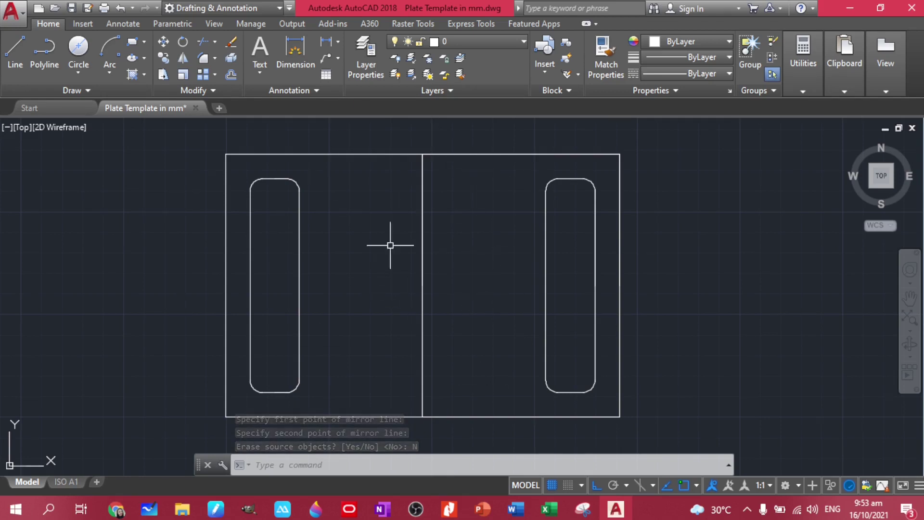
click(451, 510)
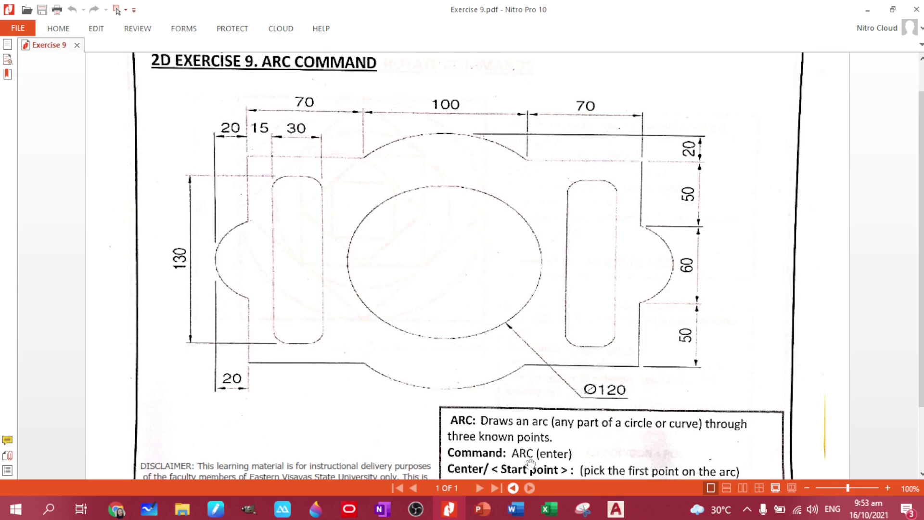
click(616, 509)
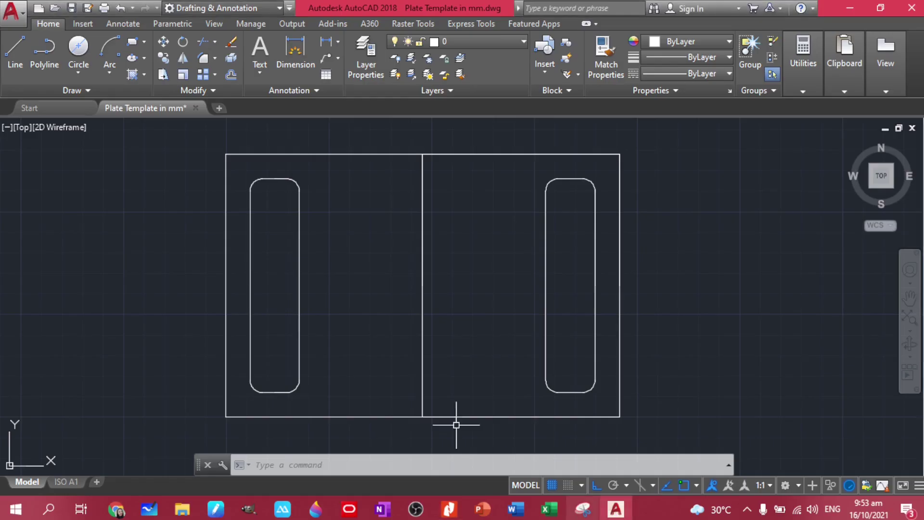
Step: Copy the plate's top edge down to mid-height with COPY to form a horizontal centre line
click(356, 166)
click(340, 149)
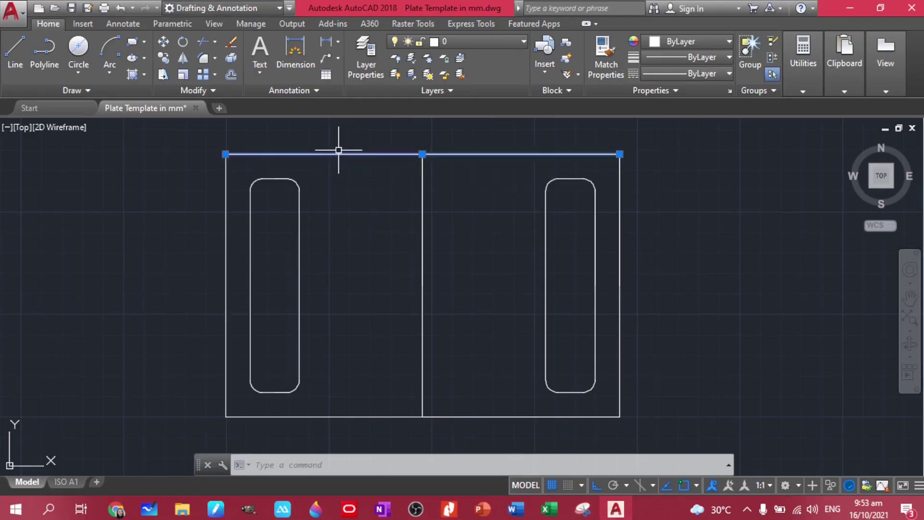
text(co)
key(Return)
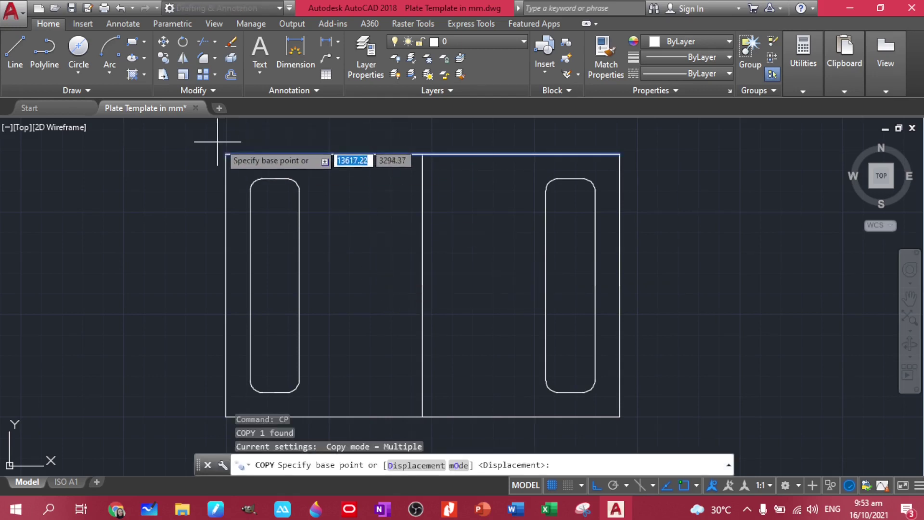
click(225, 154)
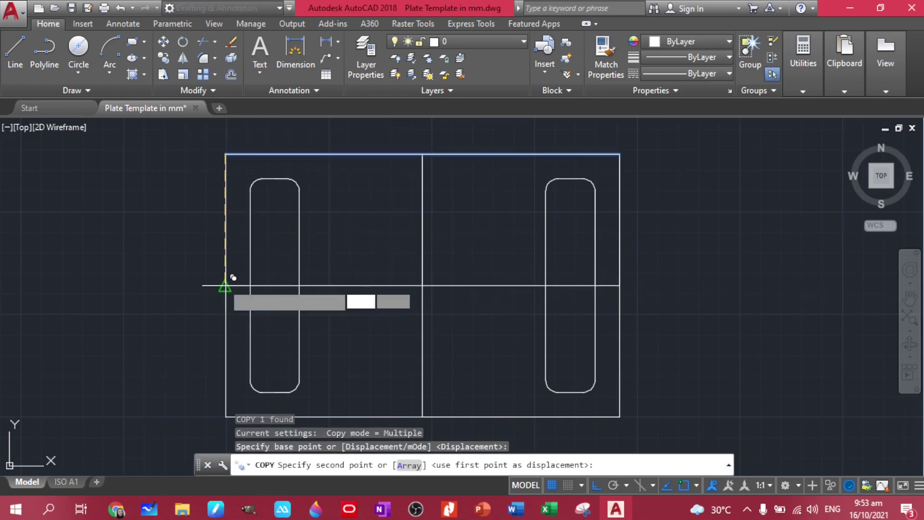
click(224, 285)
key(Escape)
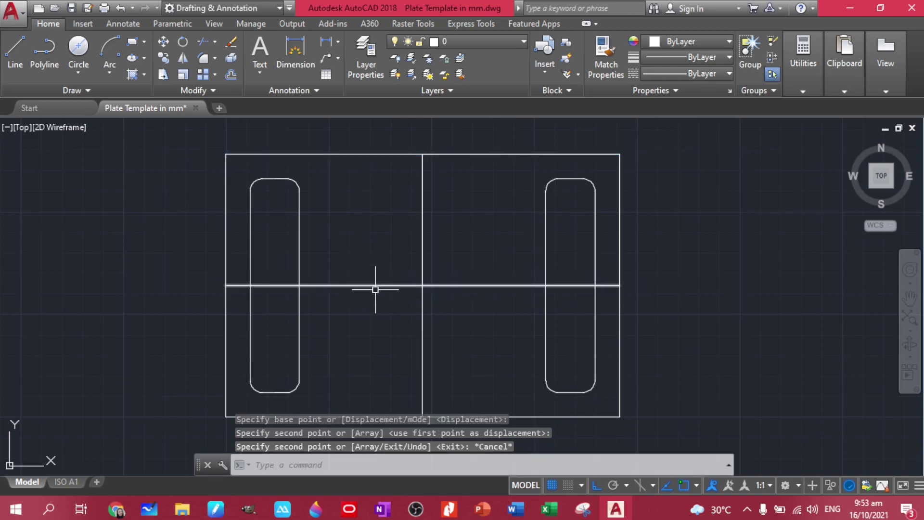
Step: Stretch the centre line's ends out past the plate's left and right edges
click(376, 296)
click(362, 273)
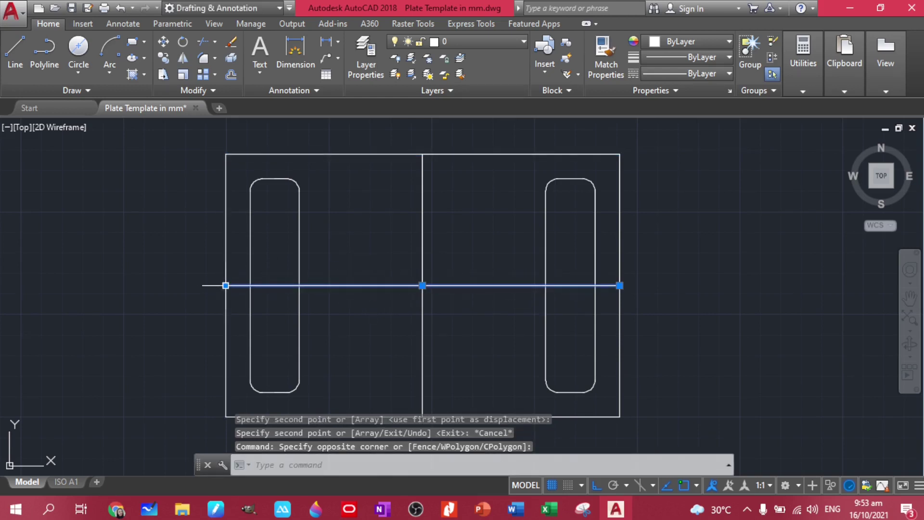
click(226, 285)
click(146, 286)
click(619, 285)
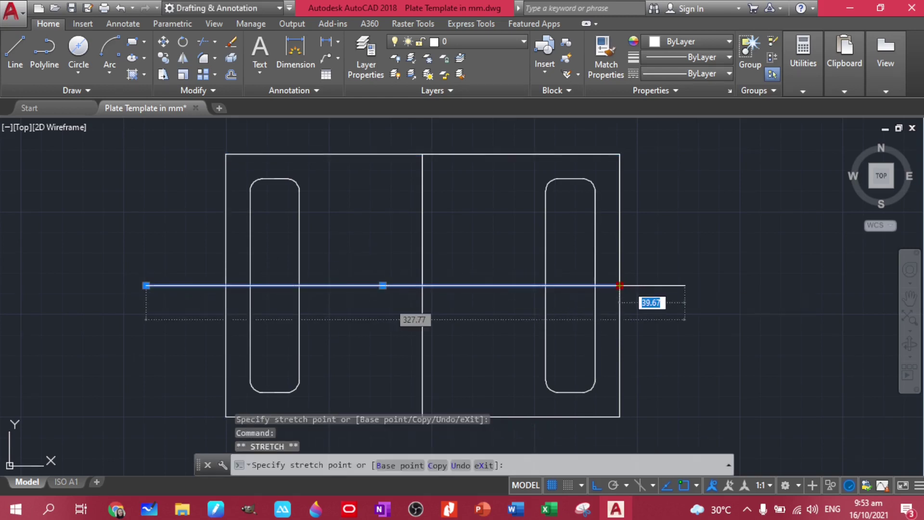
click(685, 285)
key(Escape)
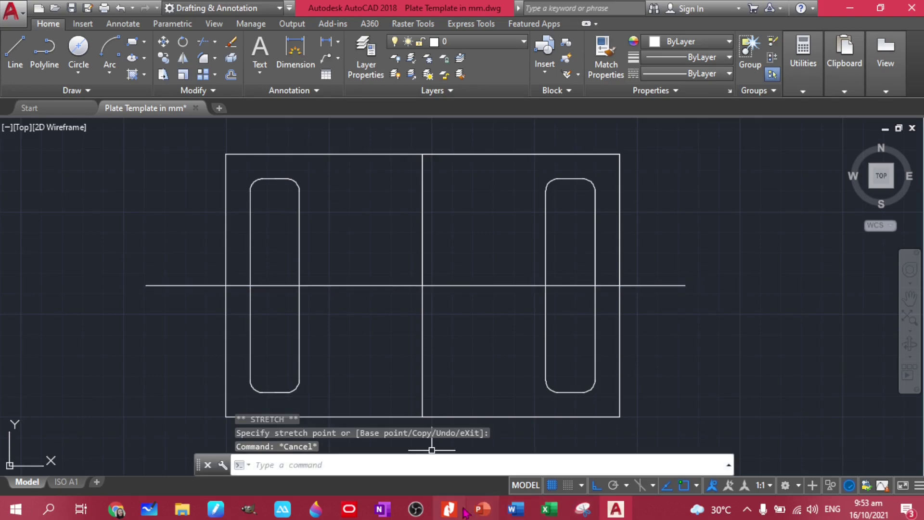
click(448, 509)
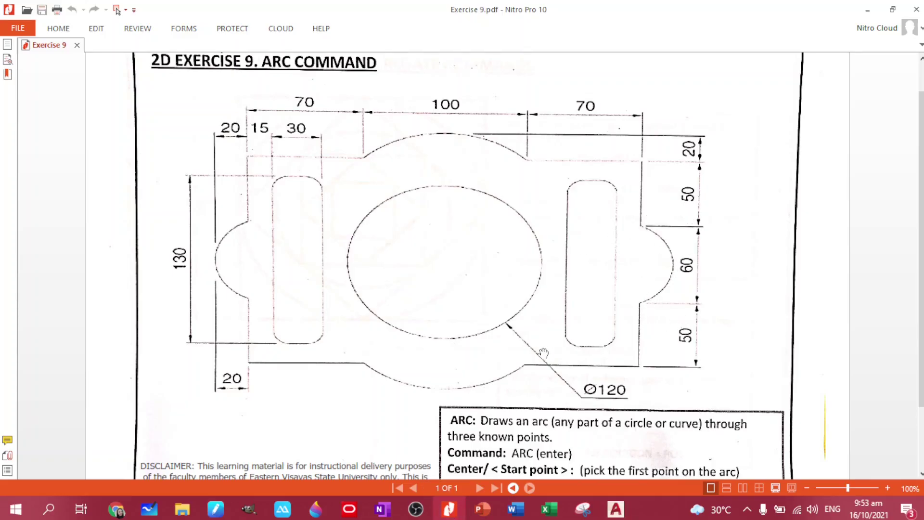
Step: Offset the horizontal centre line 30 above and 30 below
click(616, 509)
click(382, 305)
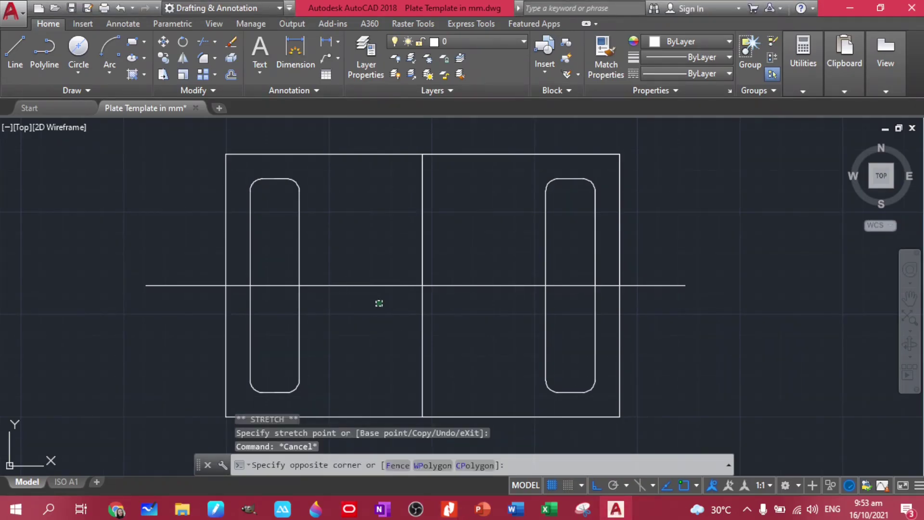
click(332, 264)
text(ff)
key(Return)
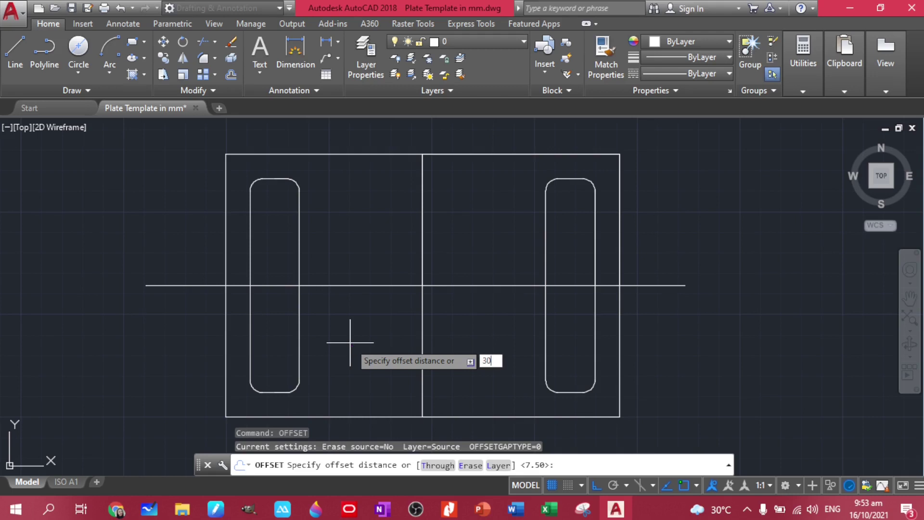
key(Return)
click(347, 285)
click(351, 309)
click(350, 285)
click(355, 247)
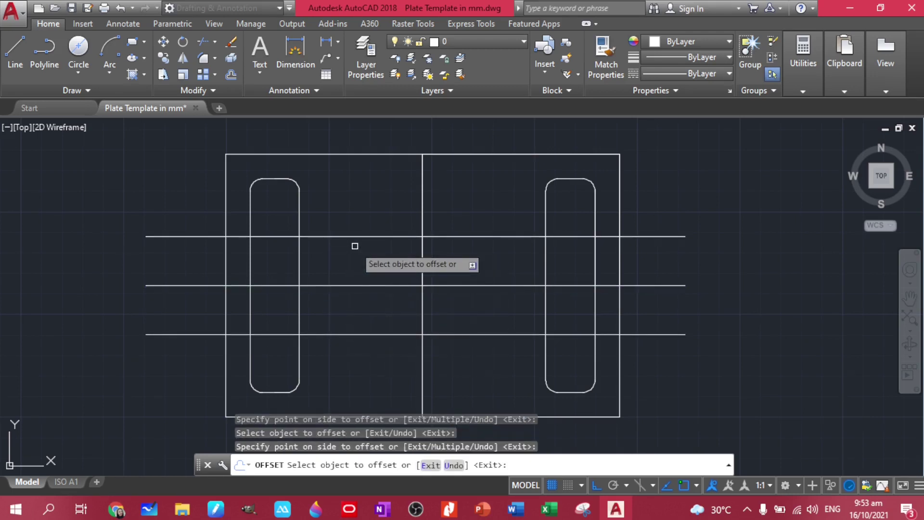
key(Escape)
Step: Offset vertical lines 20 outside both the left and right plate edges
click(448, 510)
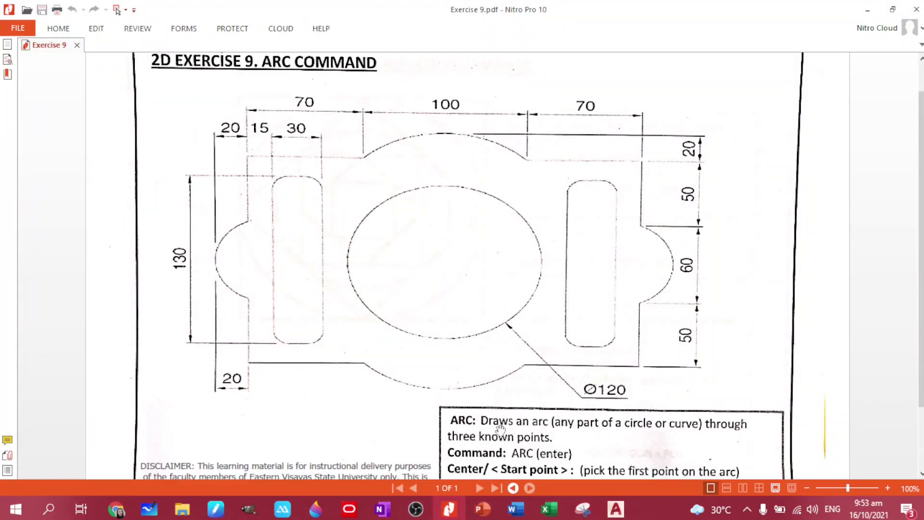
click(616, 509)
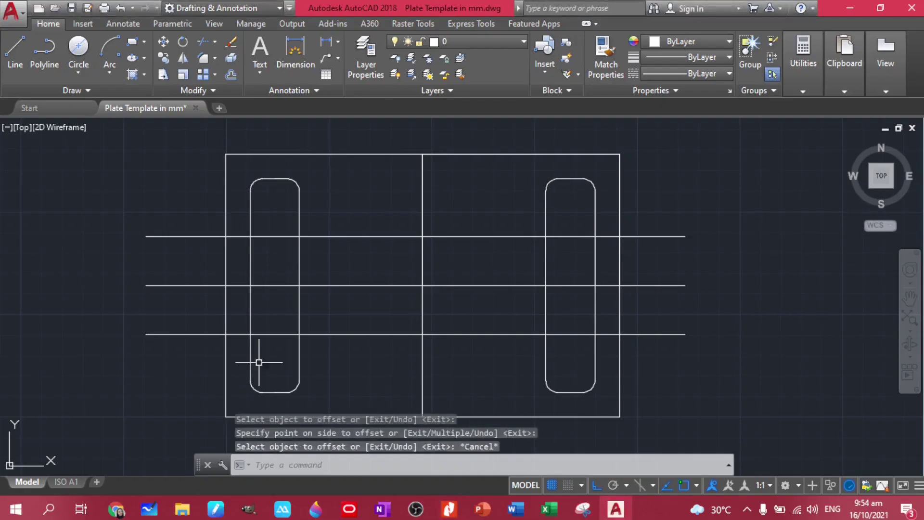
click(231, 206)
click(208, 206)
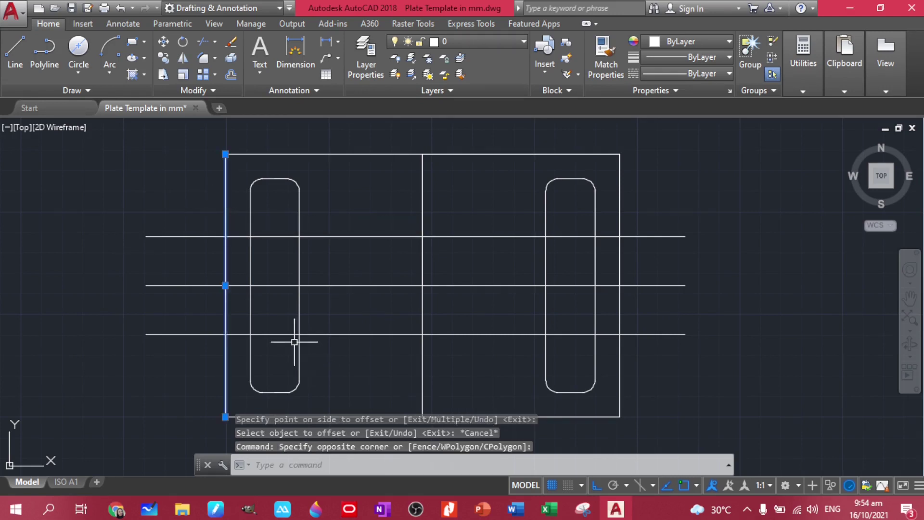
text(o)
key(Return)
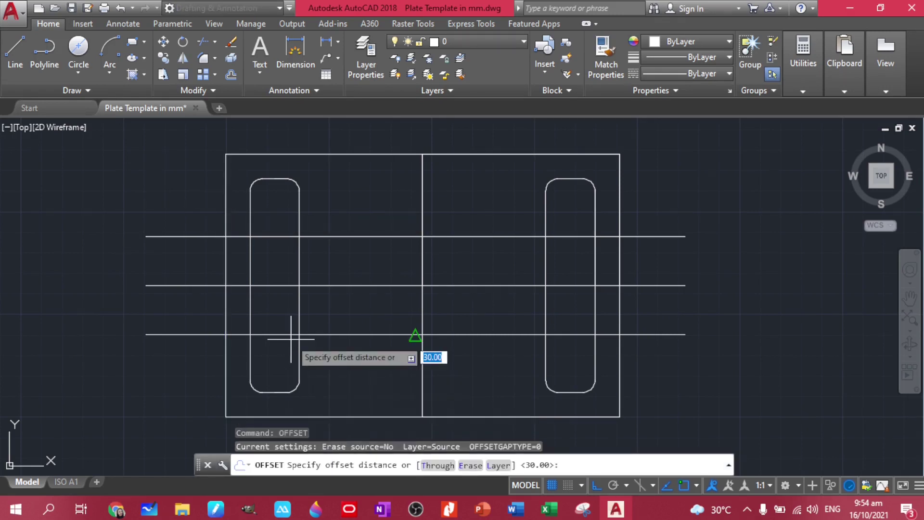
text(20)
key(Return)
click(226, 337)
click(204, 308)
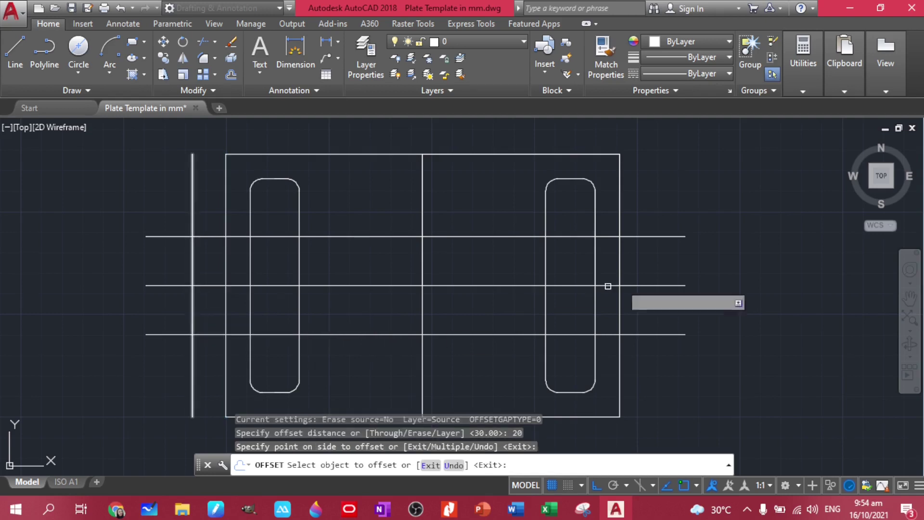
click(653, 269)
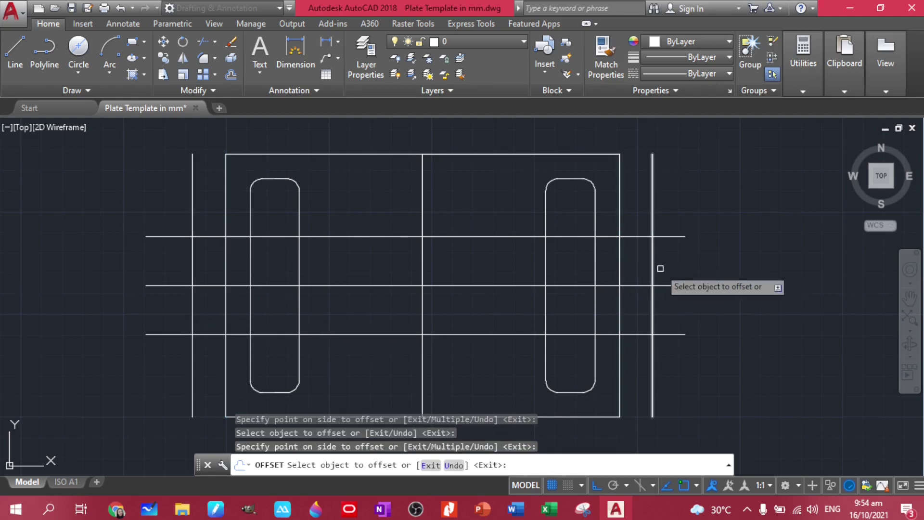
key(Escape)
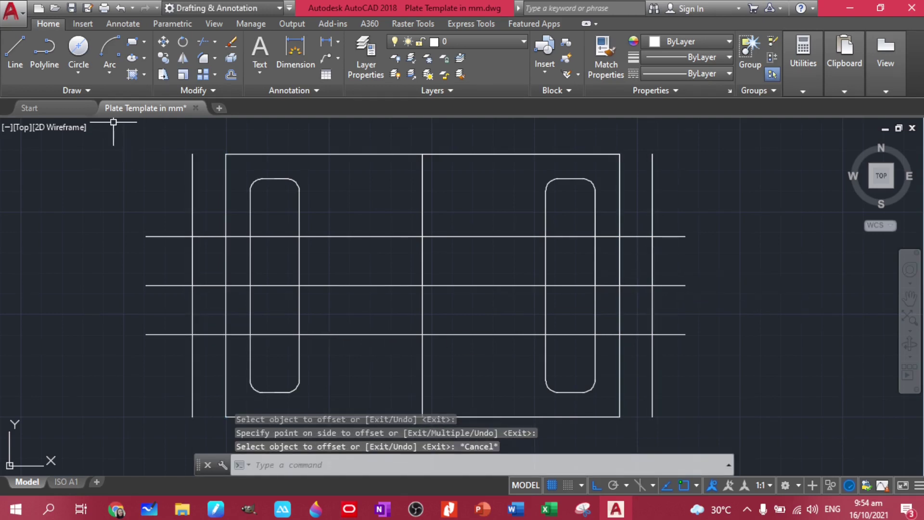
click(108, 72)
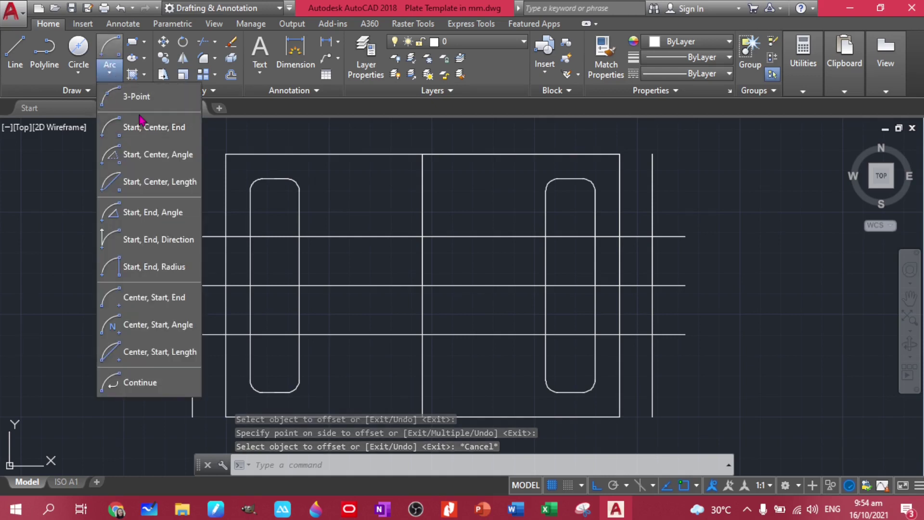
Step: Draw three-point arcs bulging out of the left and right plate edges through the construction-line crossings
click(142, 98)
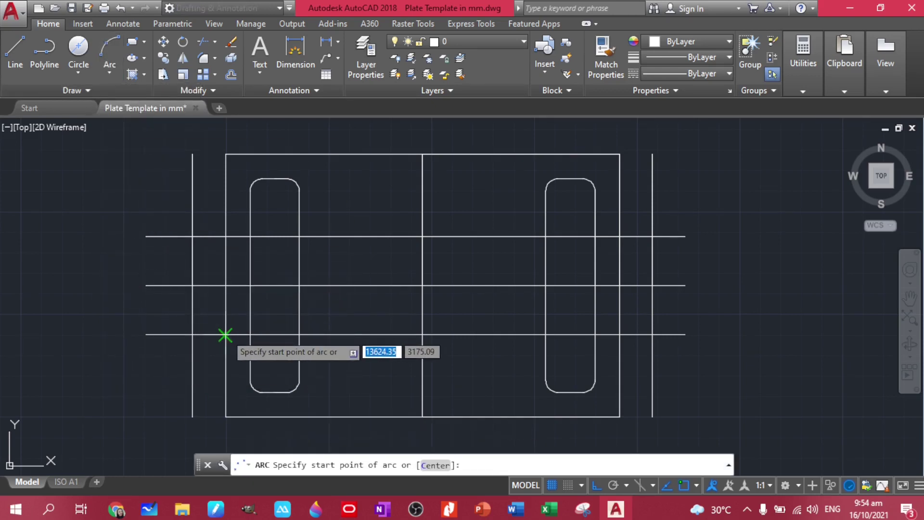
click(225, 335)
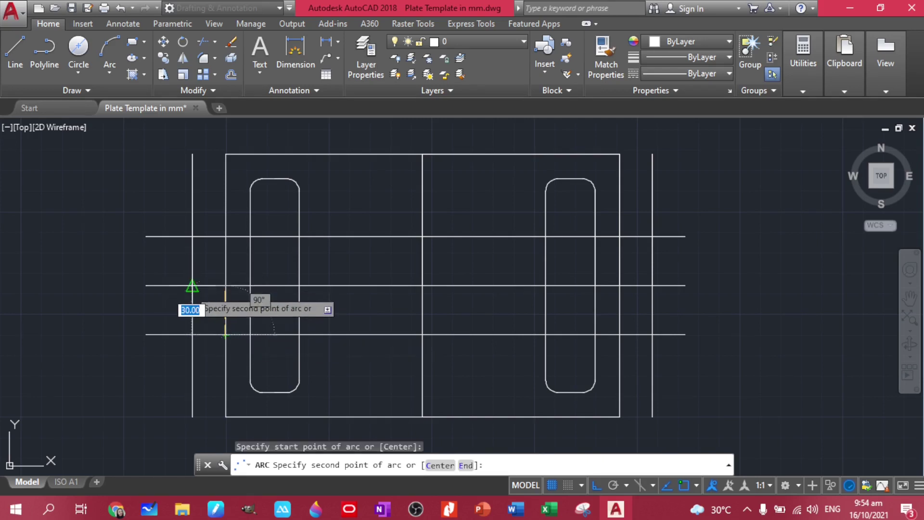
click(192, 286)
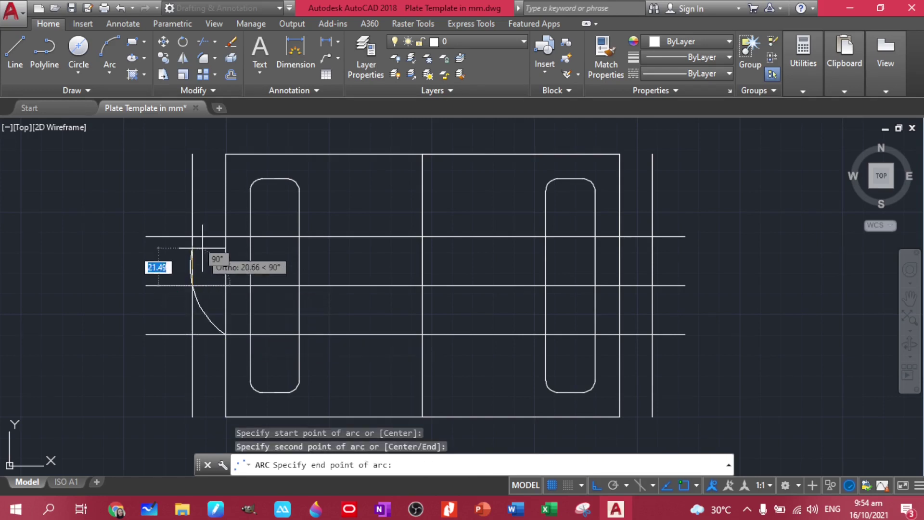
click(225, 236)
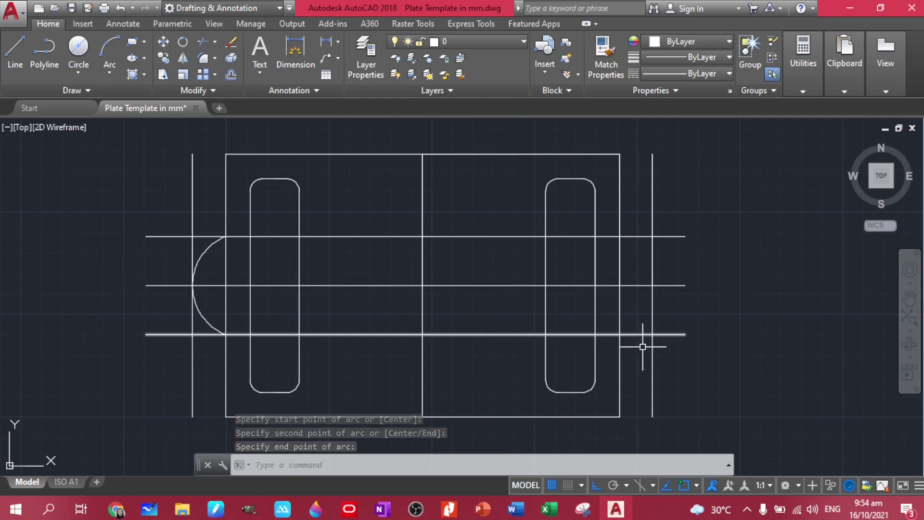
key(Return)
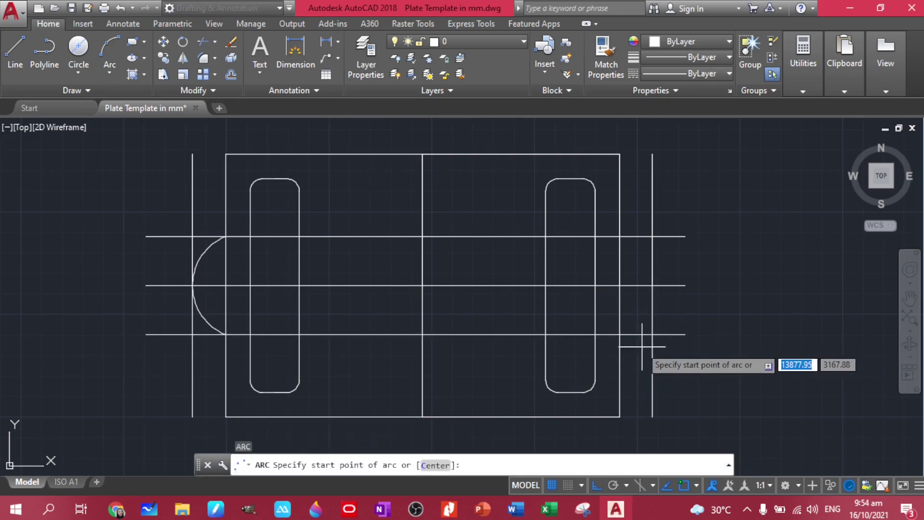
click(619, 334)
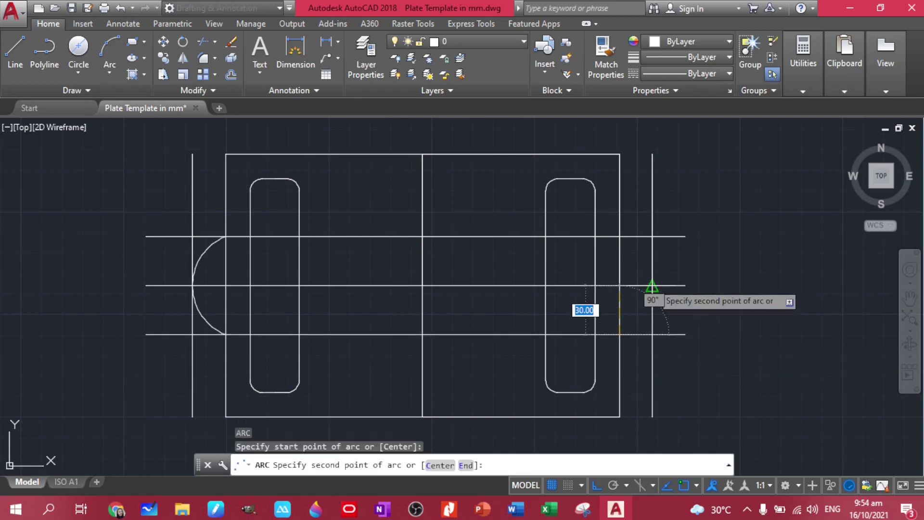
click(652, 285)
click(620, 236)
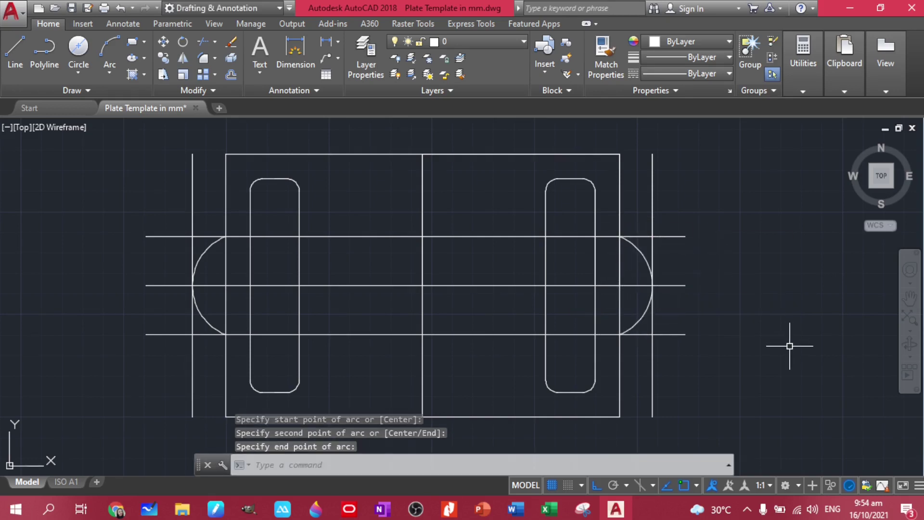
key(Escape)
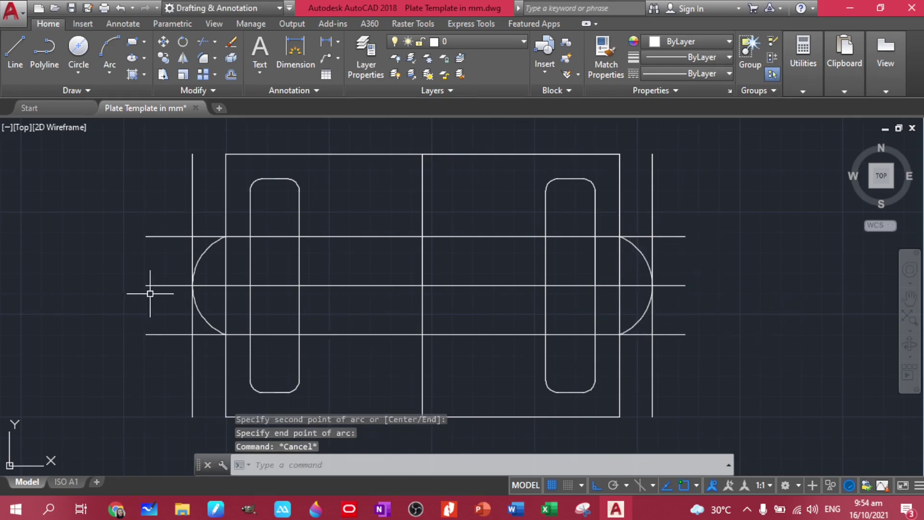
Step: Erase the horizontal and vertical construction lines around the plate
click(707, 368)
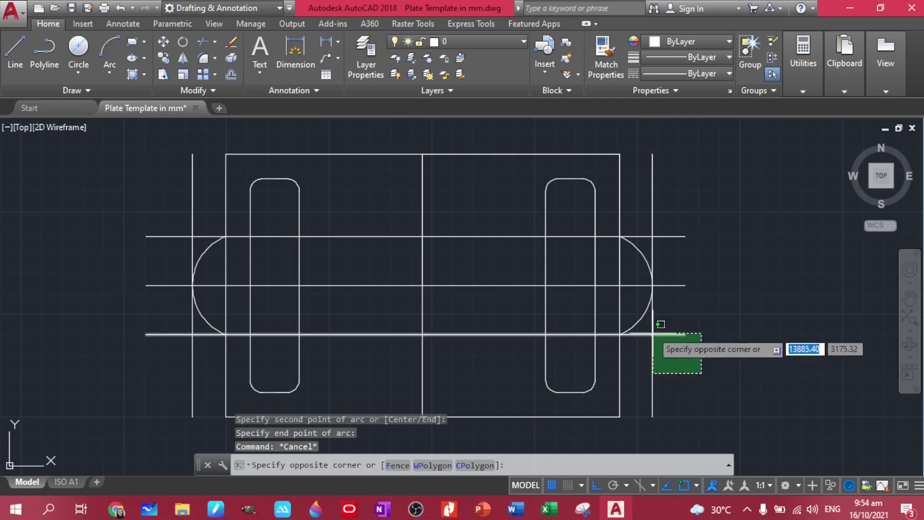
click(647, 337)
key(Delete)
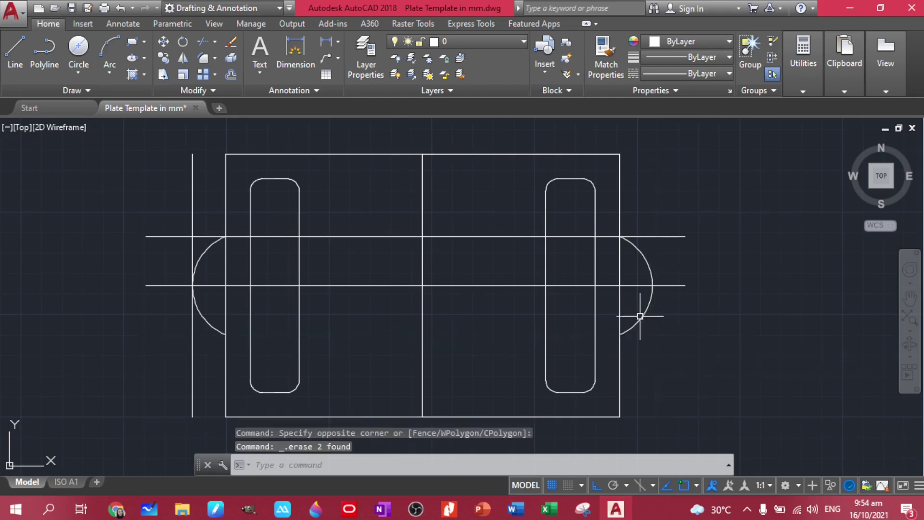
click(676, 240)
click(660, 218)
key(Delete)
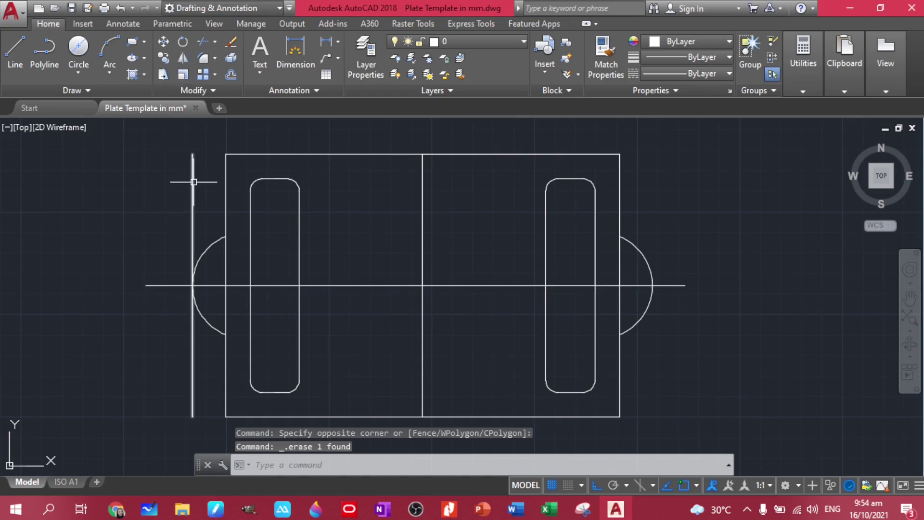
key(Delete)
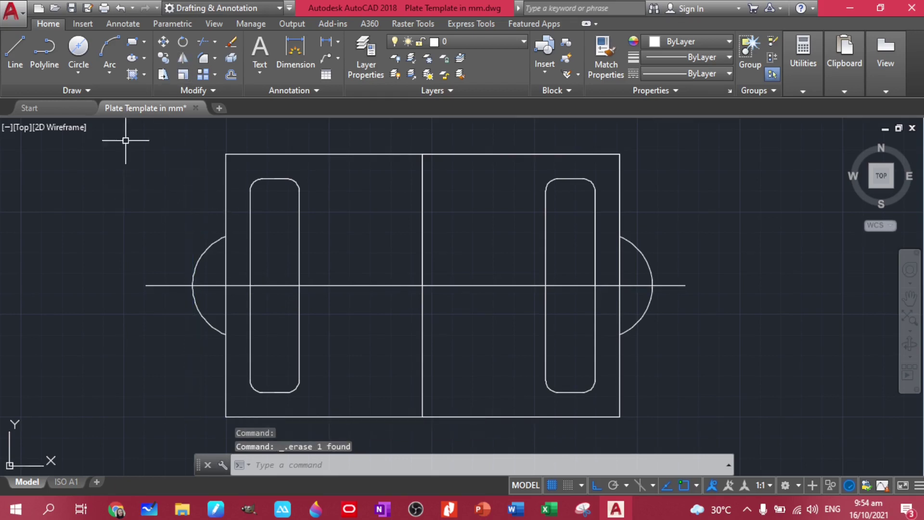
Step: Trim the left and right plate edges between the arc ends with TRIM
text(R)
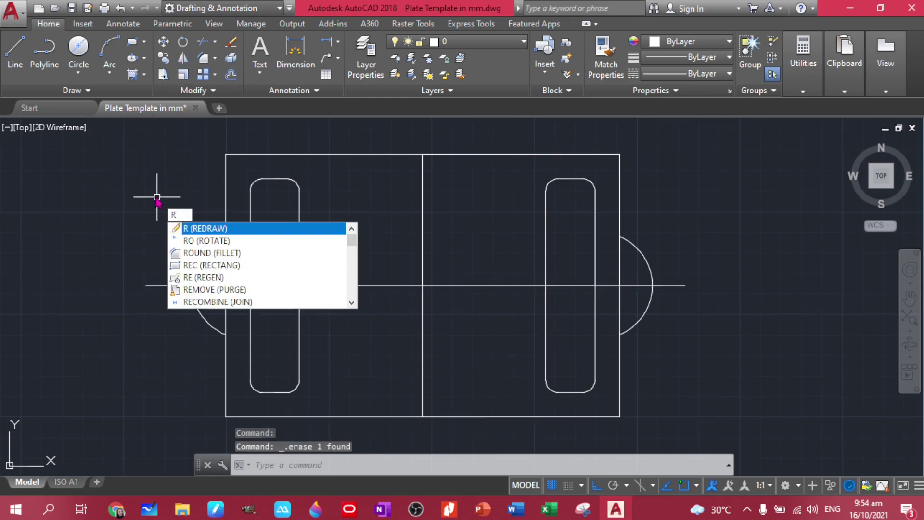
key(BackSpace)
text(tr)
key(Return)
key(Return)
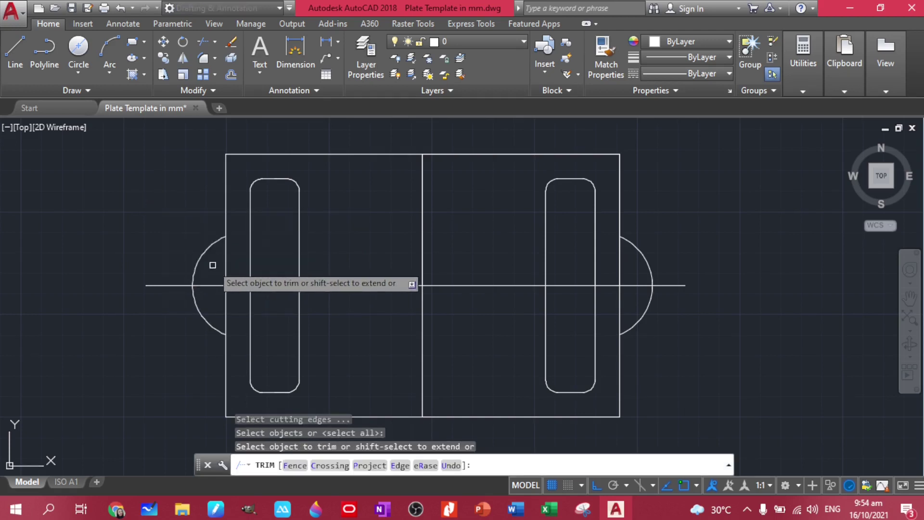
click(236, 263)
click(224, 284)
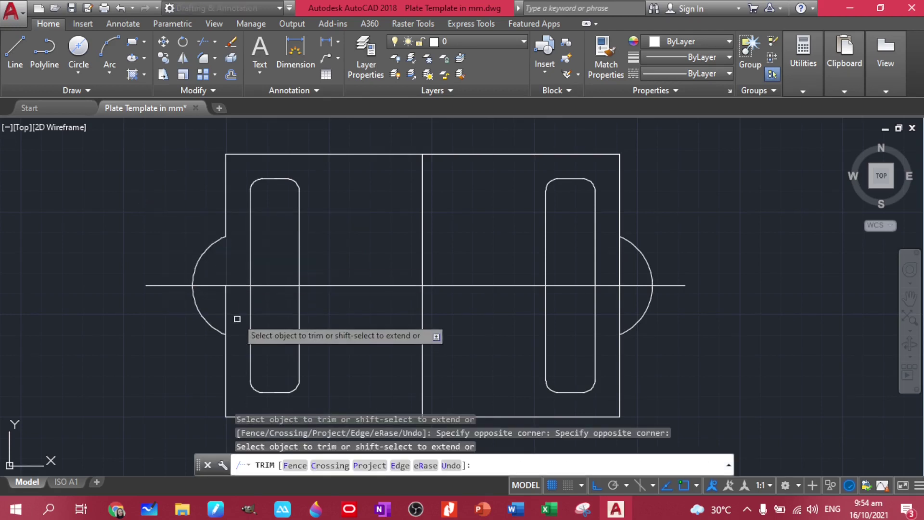
click(620, 267)
click(618, 307)
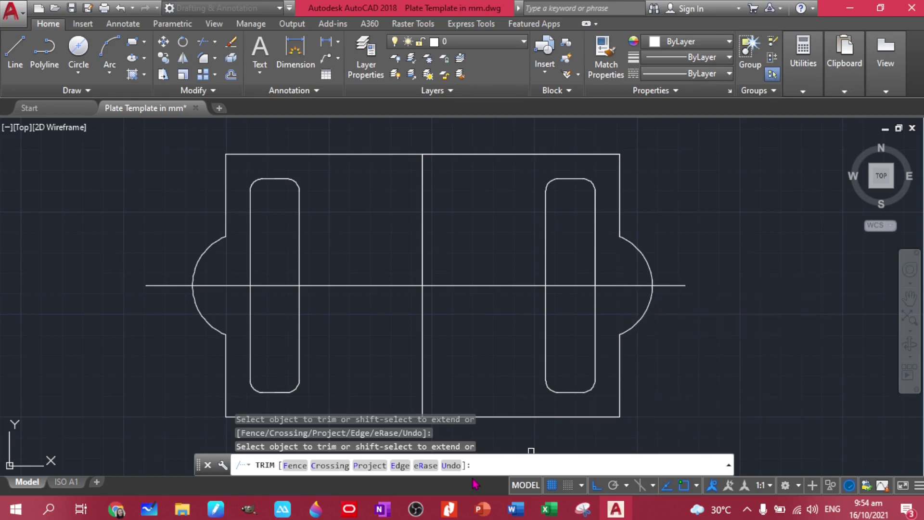
click(448, 508)
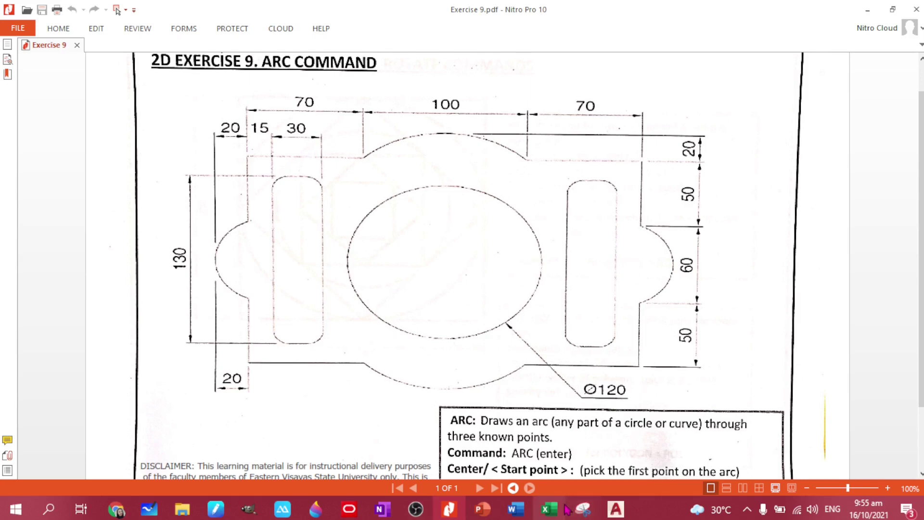
Step: Draw a centre-diameter circle of Ø120 at the plate's middle intersection
click(615, 509)
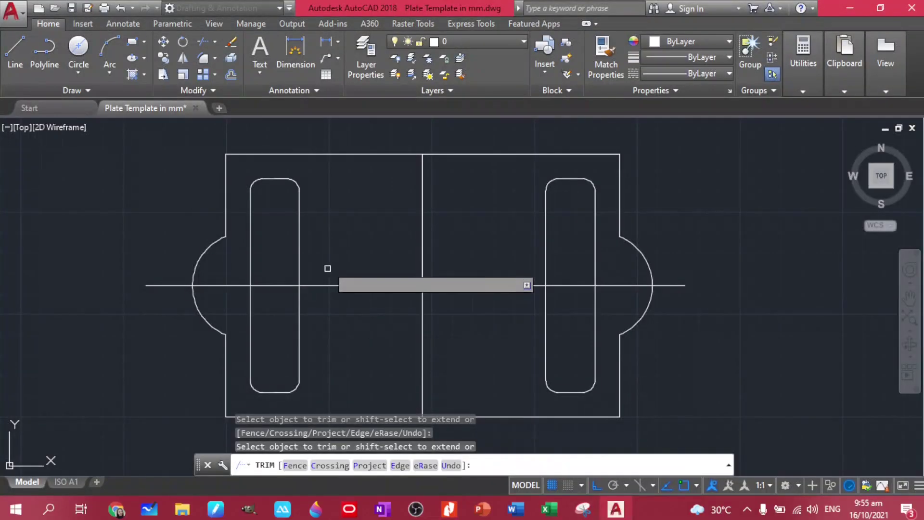
click(77, 73)
click(111, 129)
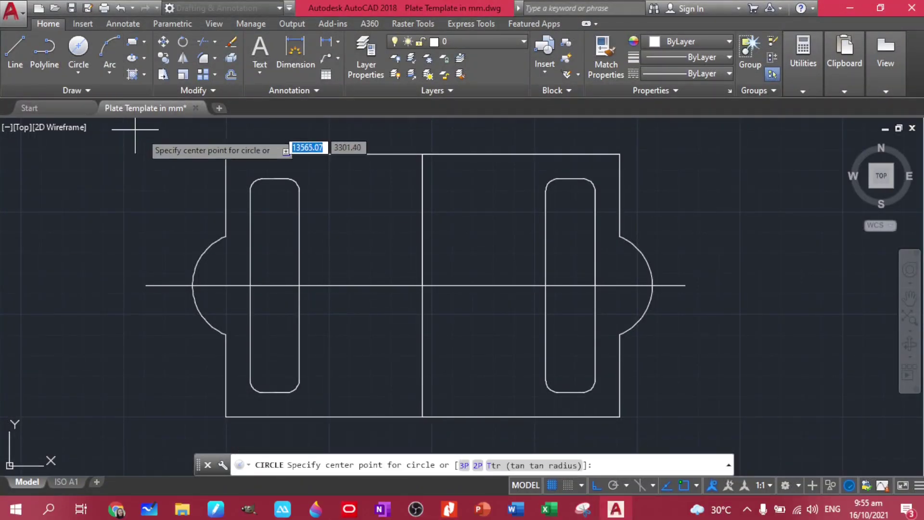
click(422, 286)
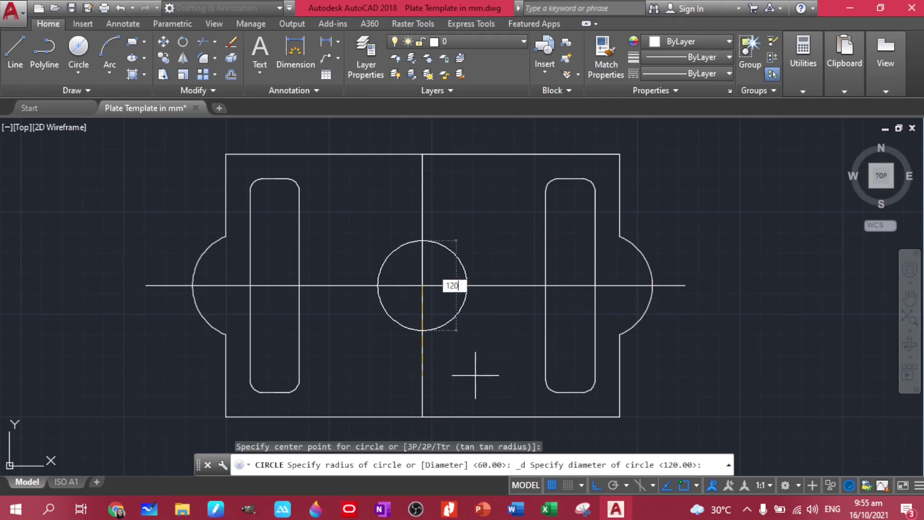
text(120)
key(Return)
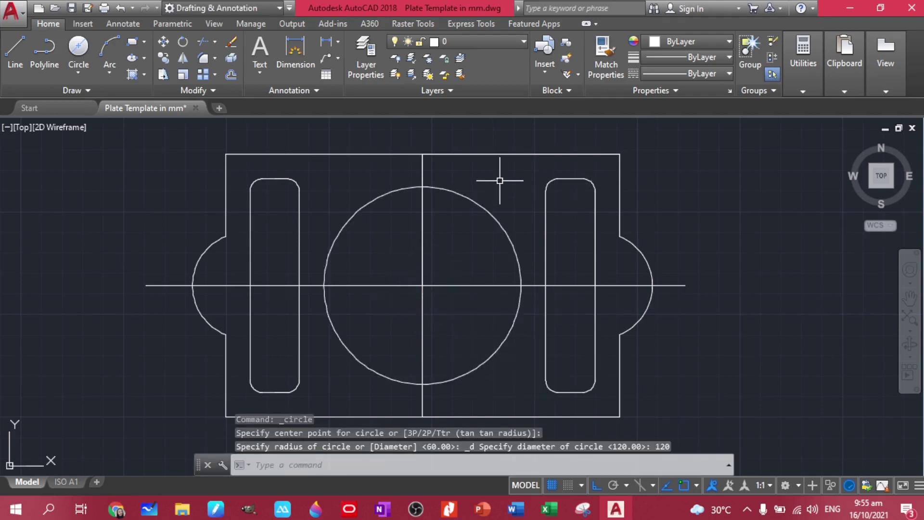
scroll(501, 184, down, 2)
middle_drag(503, 191, 484, 192)
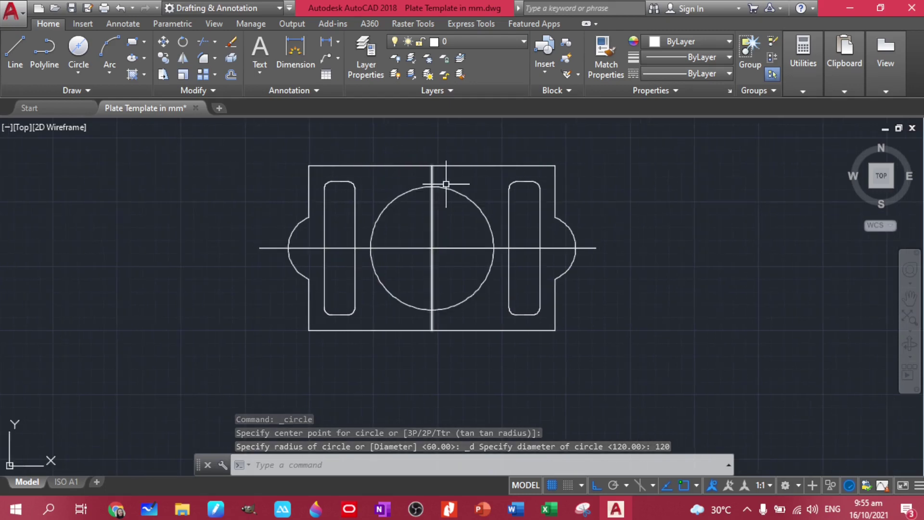
click(447, 510)
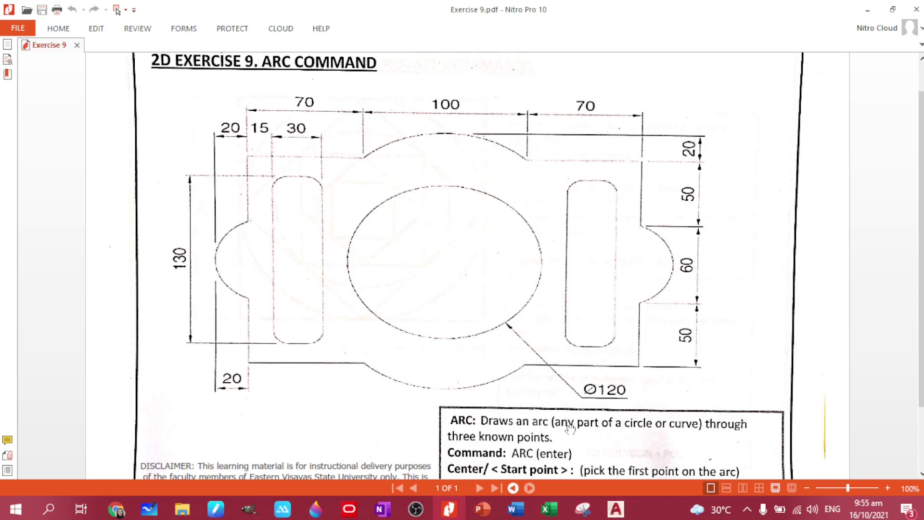
Step: Offset the plate's top and bottom edges 20 outward as construction lines
click(622, 511)
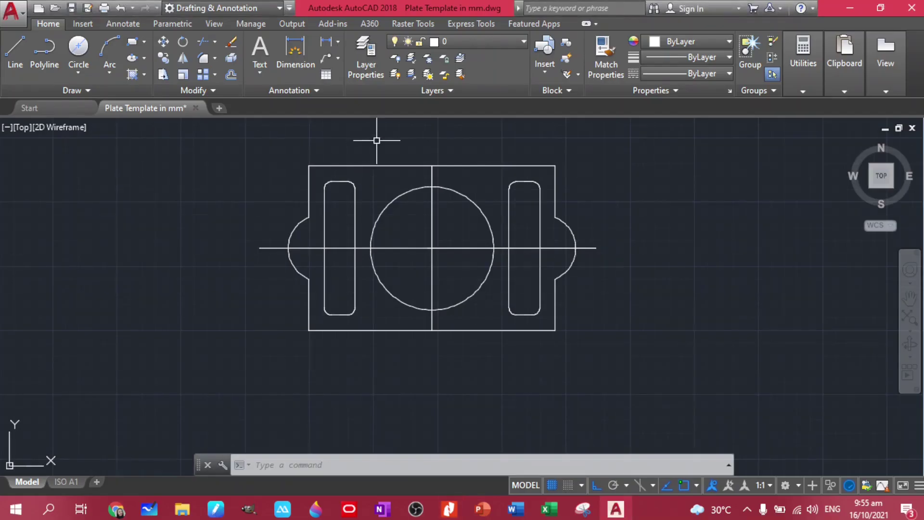
scroll(424, 190, up, 2)
click(508, 181)
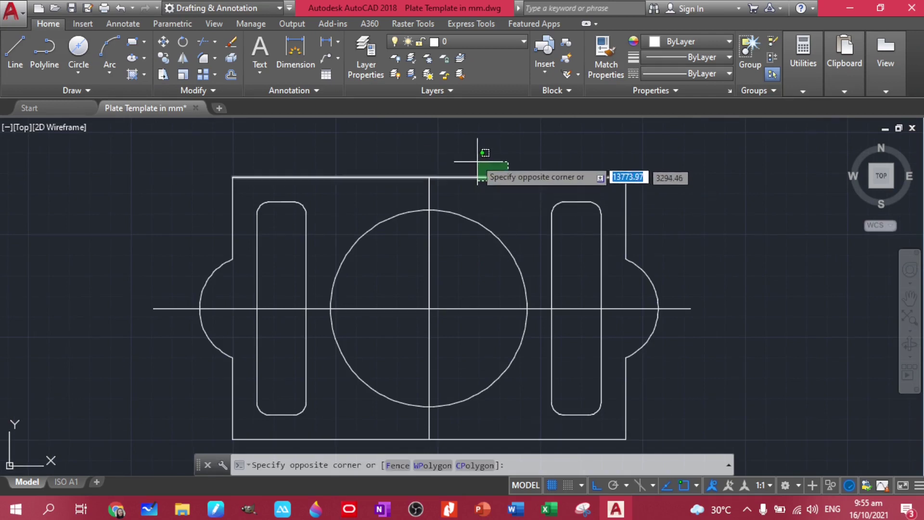
click(479, 147)
key(Return)
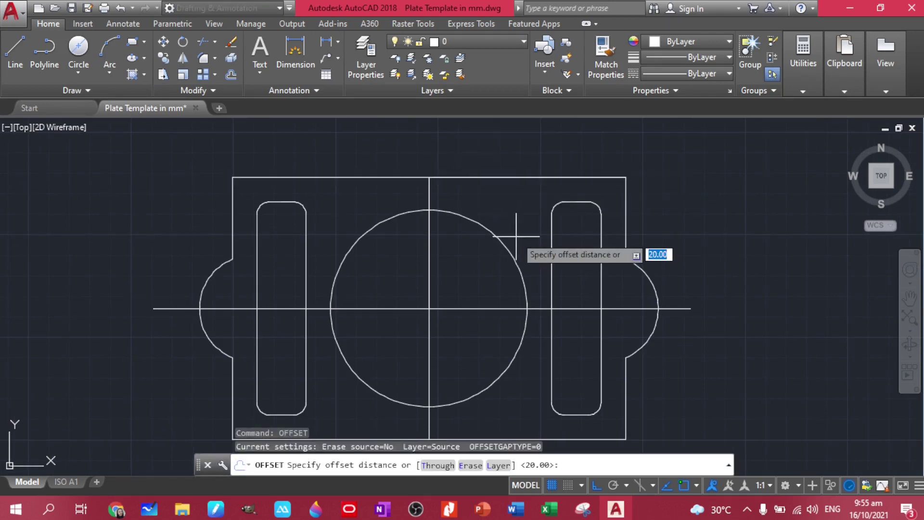
key(Return)
click(514, 178)
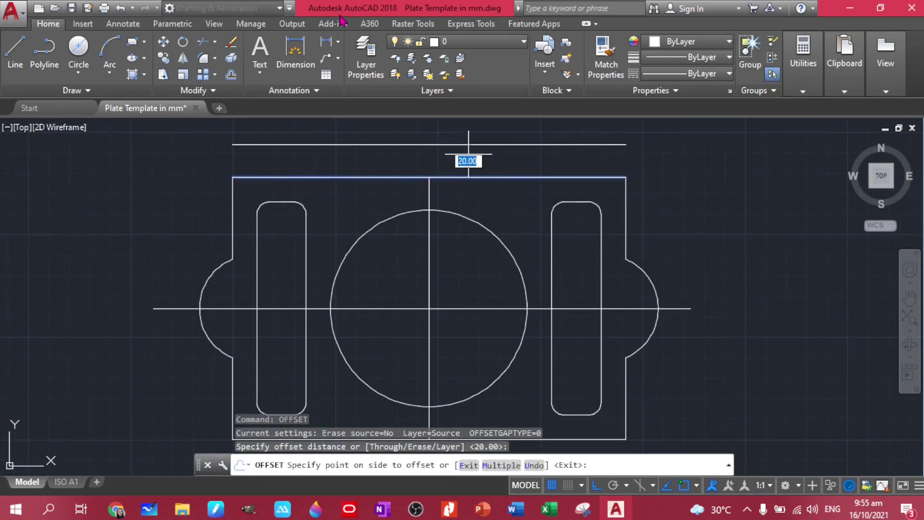
click(464, 151)
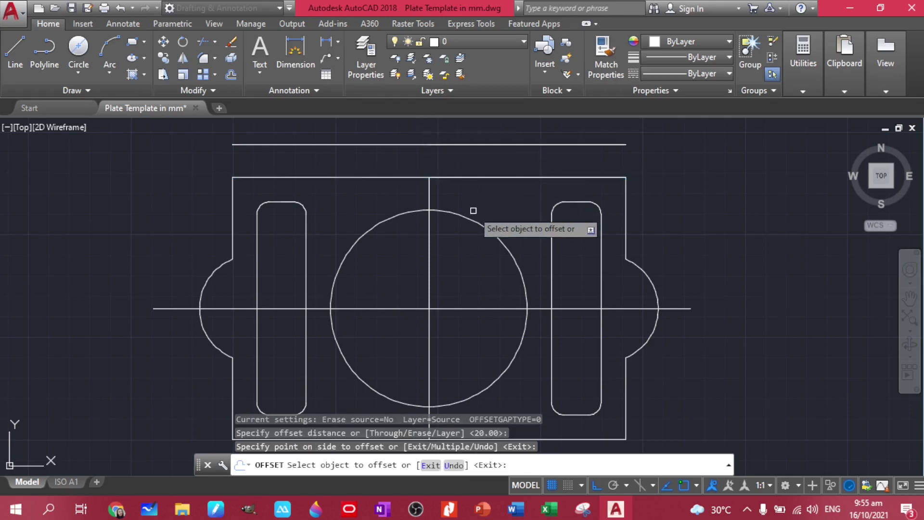
middle_drag(475, 208, 469, 64)
click(481, 294)
click(482, 332)
key(Escape)
middle_drag(457, 213, 453, 318)
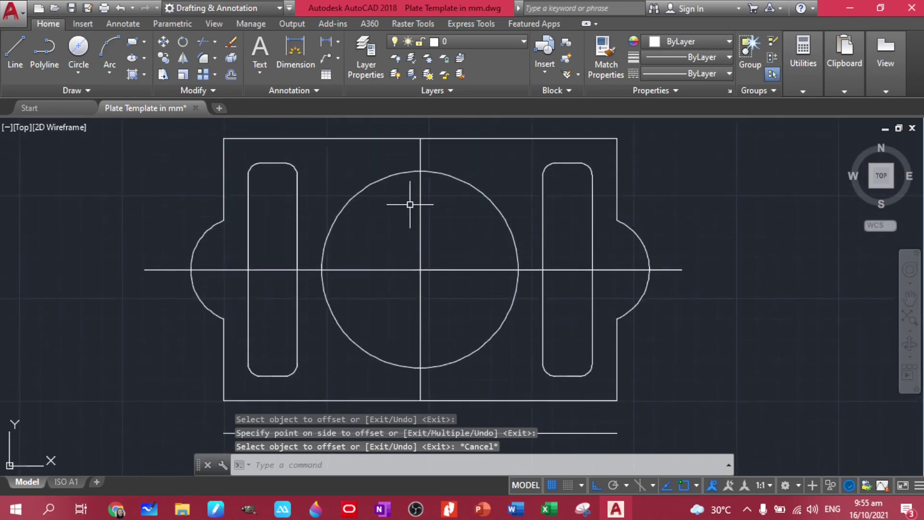
Step: Extend the vertical centre line past the plate's top and bottom edges
click(421, 202)
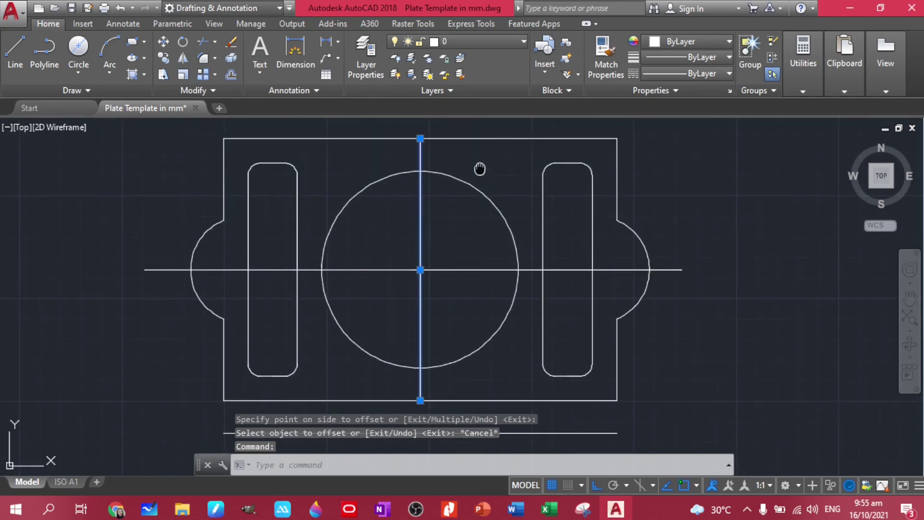
middle_drag(479, 168, 478, 259)
click(419, 228)
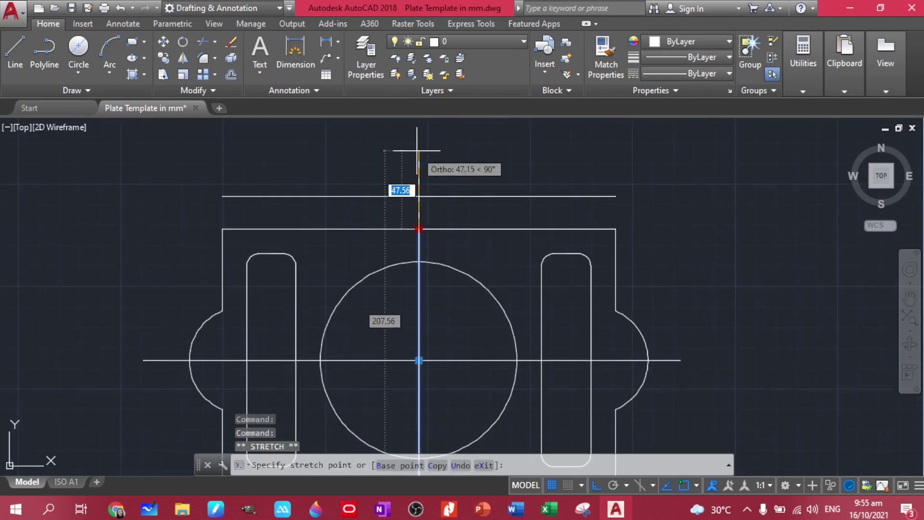
click(416, 150)
middle_drag(472, 290, 462, 129)
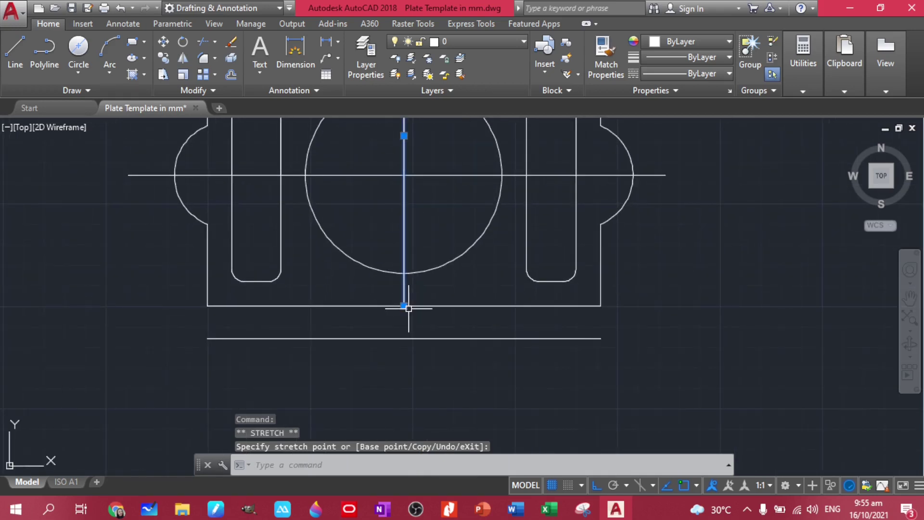
text(75)
key(Return)
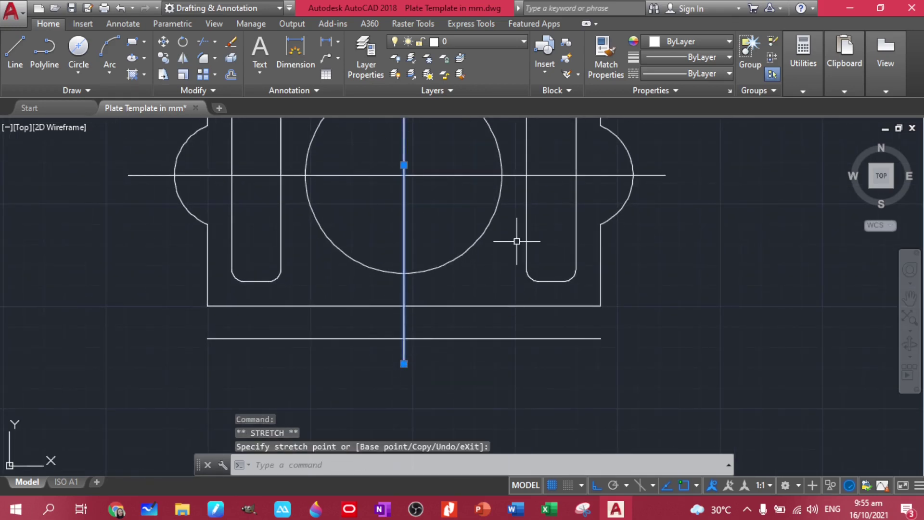
middle_drag(517, 240, 511, 359)
key(Escape)
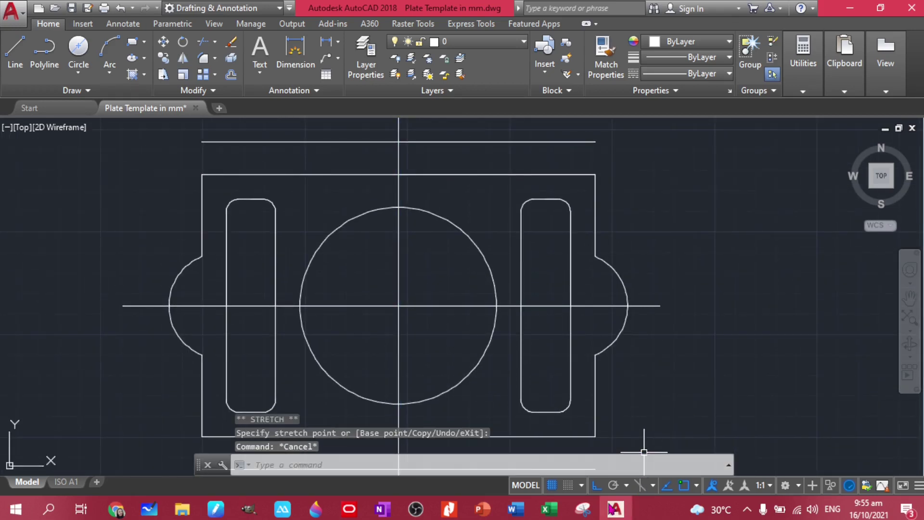
Step: Offset the vertical centre line 50 to the right and 50 to the left
click(424, 251)
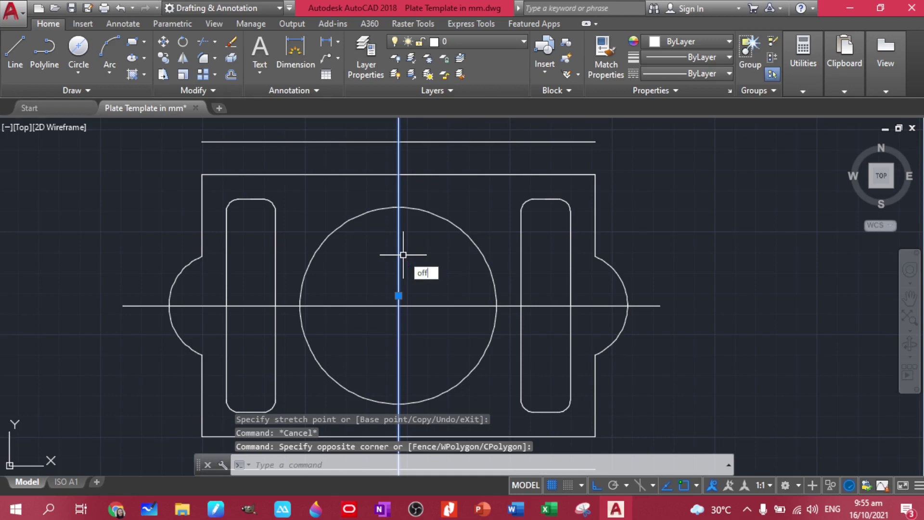
key(Return)
text(50)
key(Return)
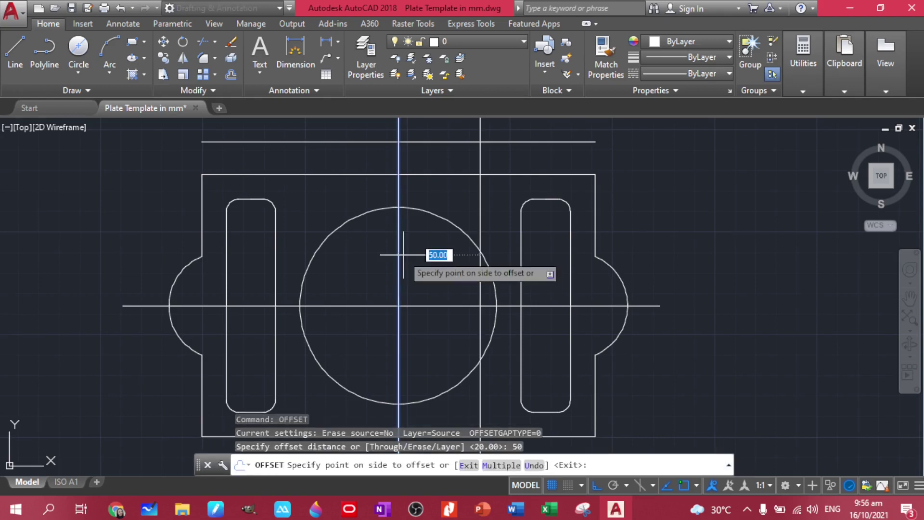
click(435, 250)
click(399, 273)
click(359, 282)
scroll(367, 283, down, 2)
scroll(367, 284, up, 3)
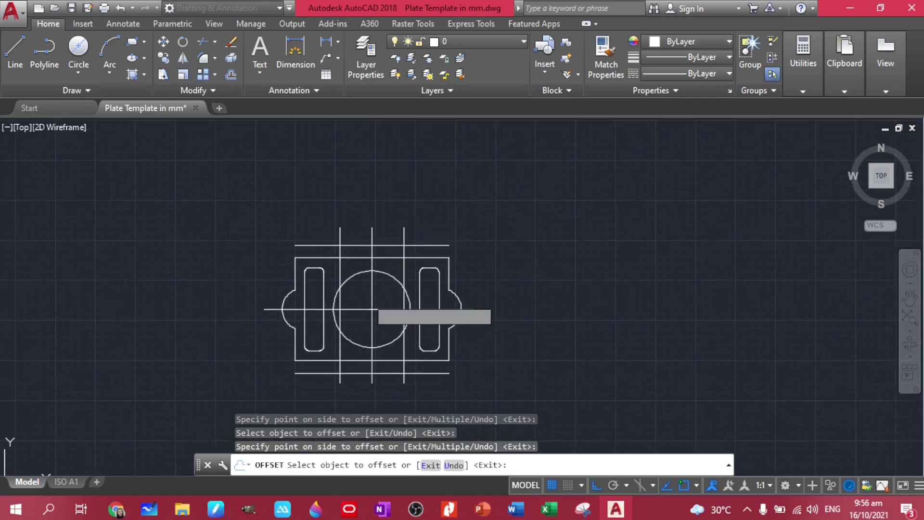
key(Escape)
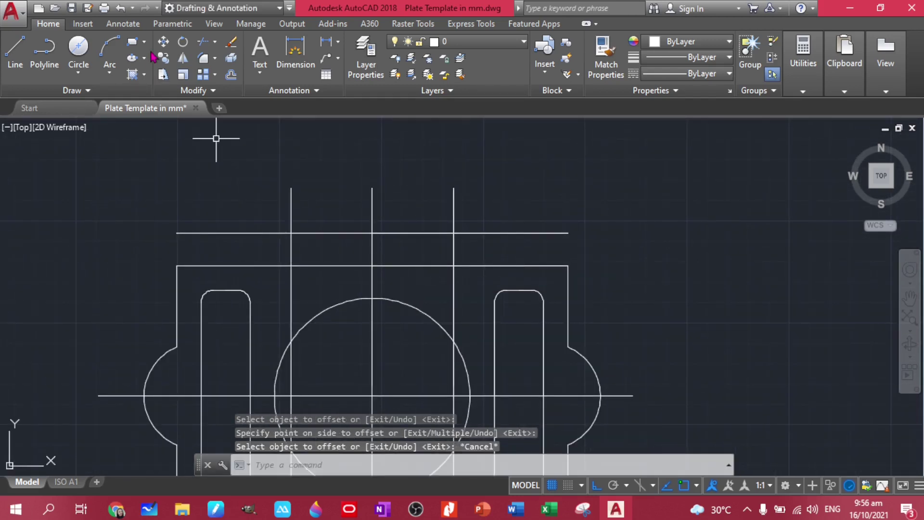
Step: Draw a three-point arc bulging above the top edge between the ±50 lines
click(109, 73)
click(145, 99)
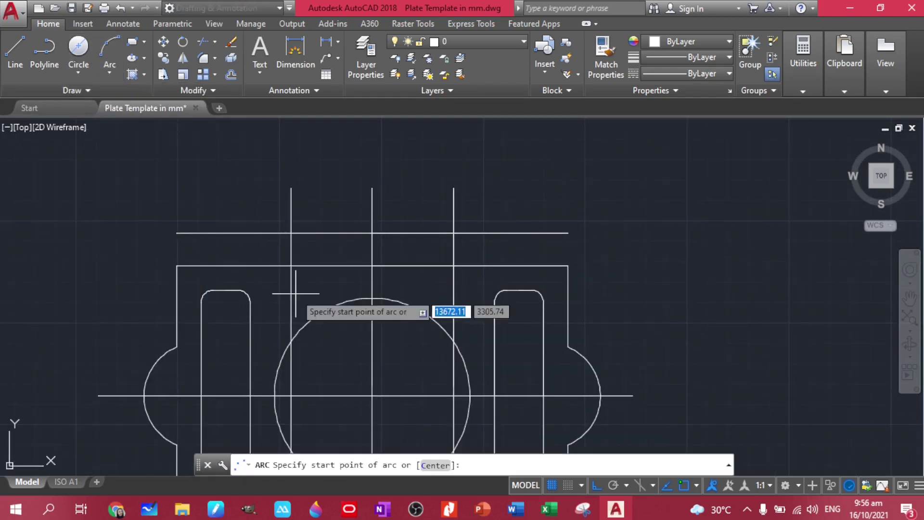
click(291, 266)
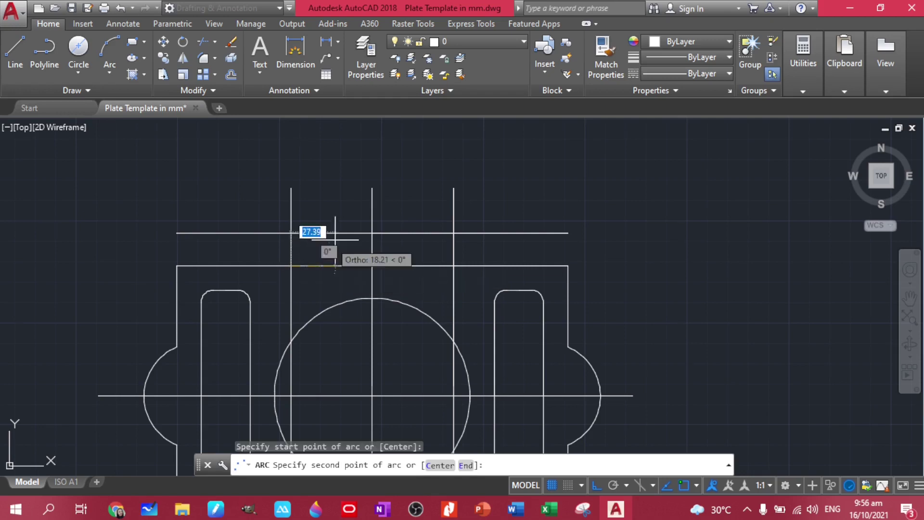
click(371, 233)
click(453, 265)
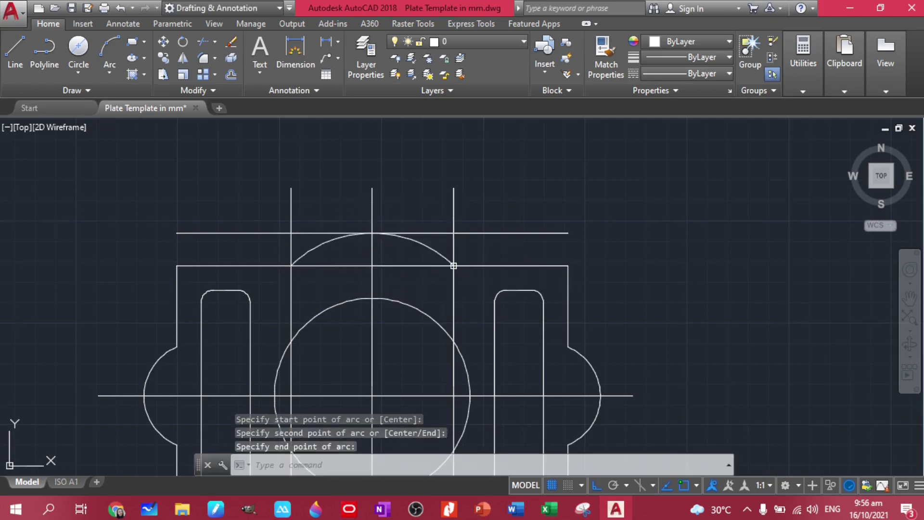
Step: Turn on polar tracking and draw a matching three-point arc below the bottom edge
click(614, 485)
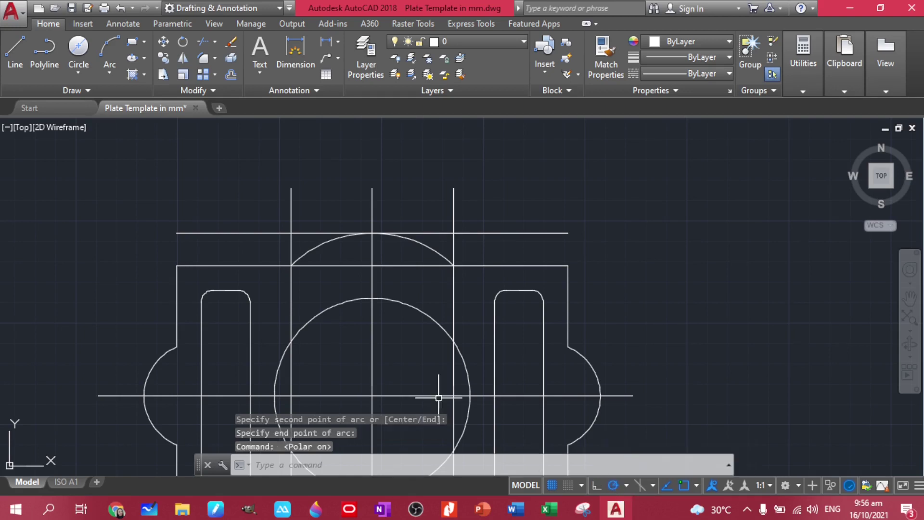
middle_drag(411, 384, 355, 139)
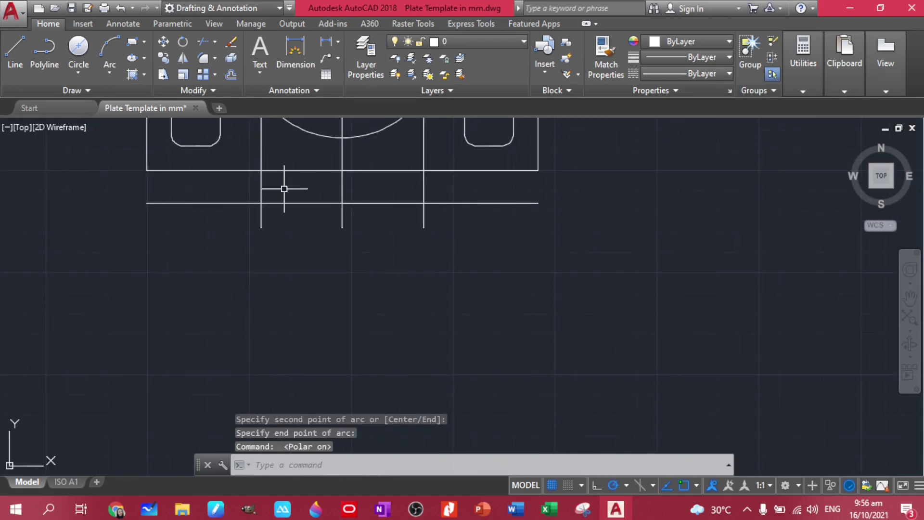
middle_drag(315, 186, 315, 212)
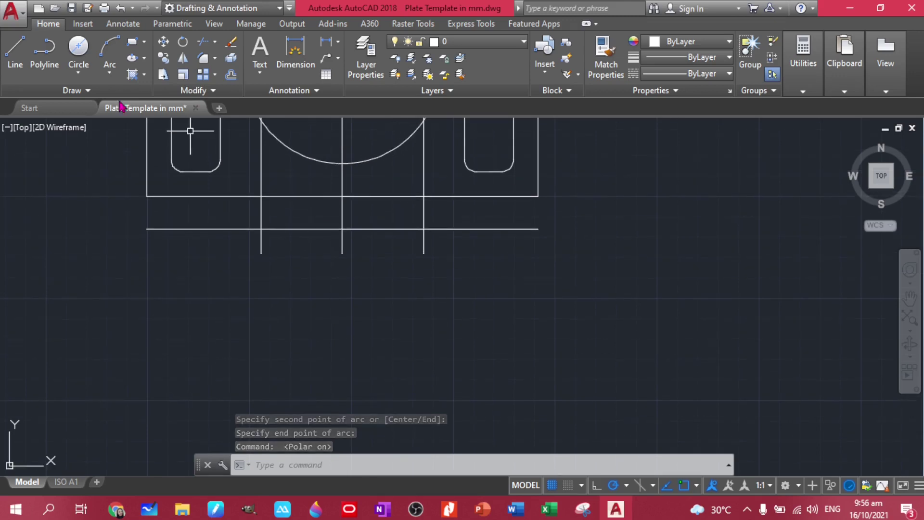
click(110, 68)
click(140, 108)
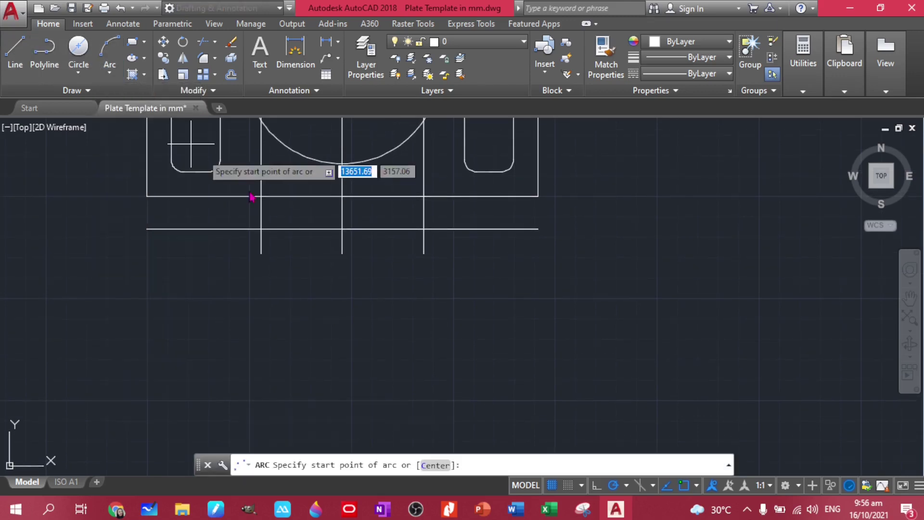
click(258, 197)
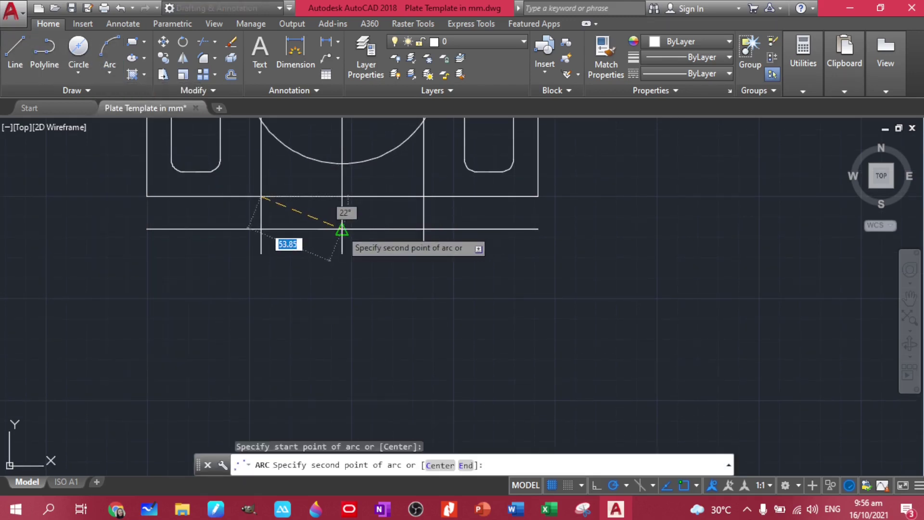
click(342, 229)
click(423, 196)
Step: Select the three vertical construction lines
scroll(470, 262, down, 4)
click(482, 345)
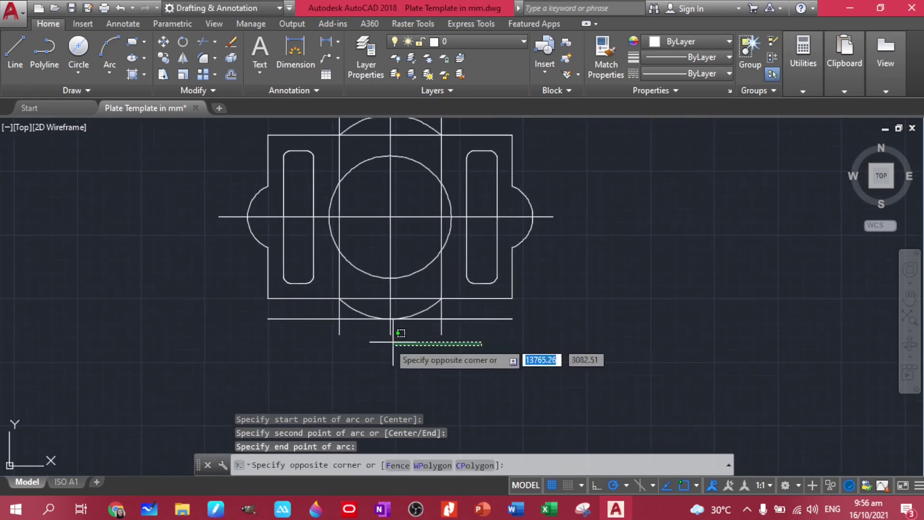
click(303, 325)
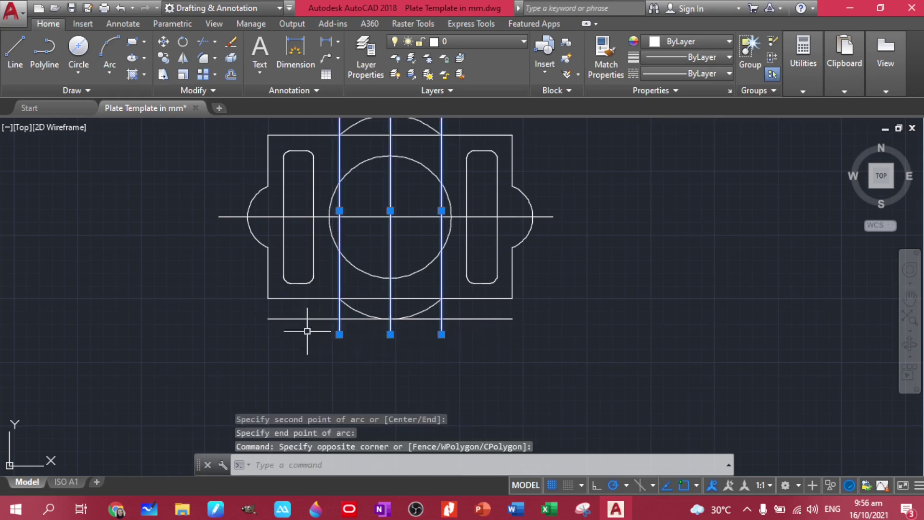
Step: Erase the vertical, horizontal centre and top/bottom construction lines
key(Delete)
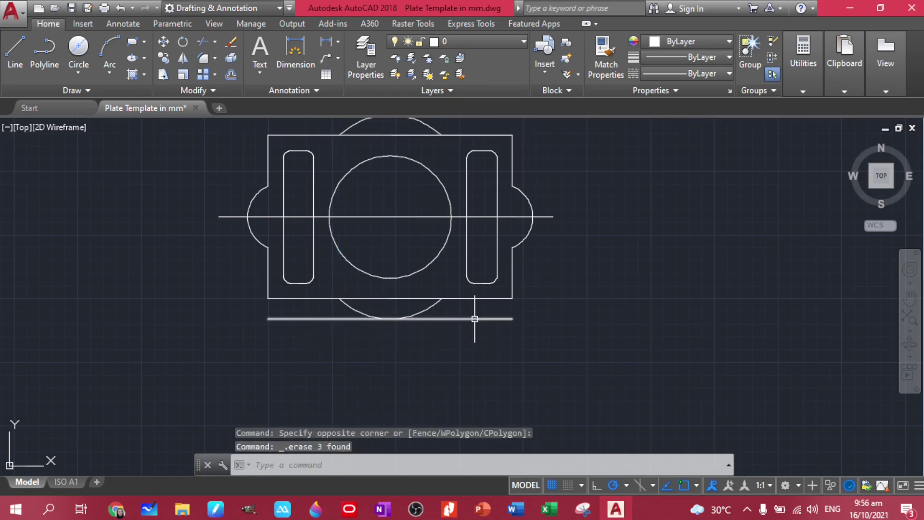
click(475, 319)
key(Delete)
middle_drag(401, 232, 401, 303)
click(401, 303)
click(378, 282)
key(Delete)
click(457, 187)
key(Delete)
middle_drag(405, 217, 404, 231)
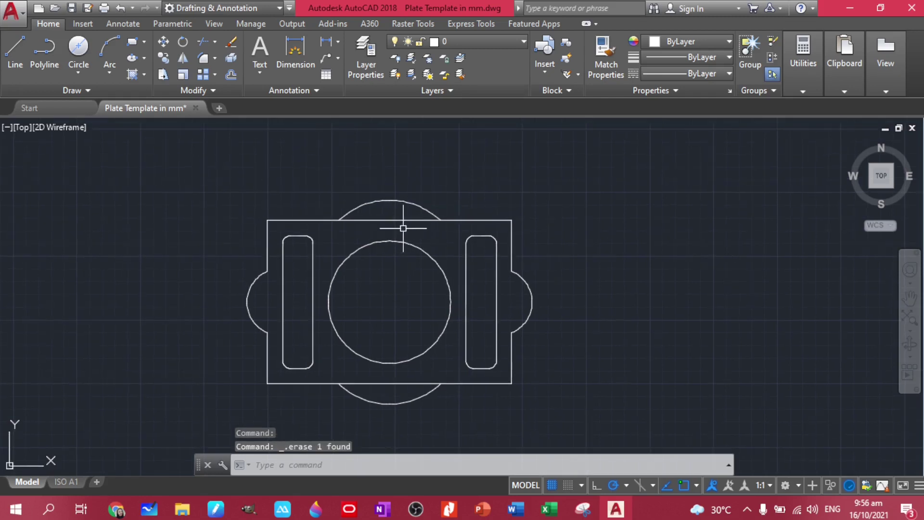
Step: Trim the straight edge piece lying inside the arc with TRIM
text(tr)
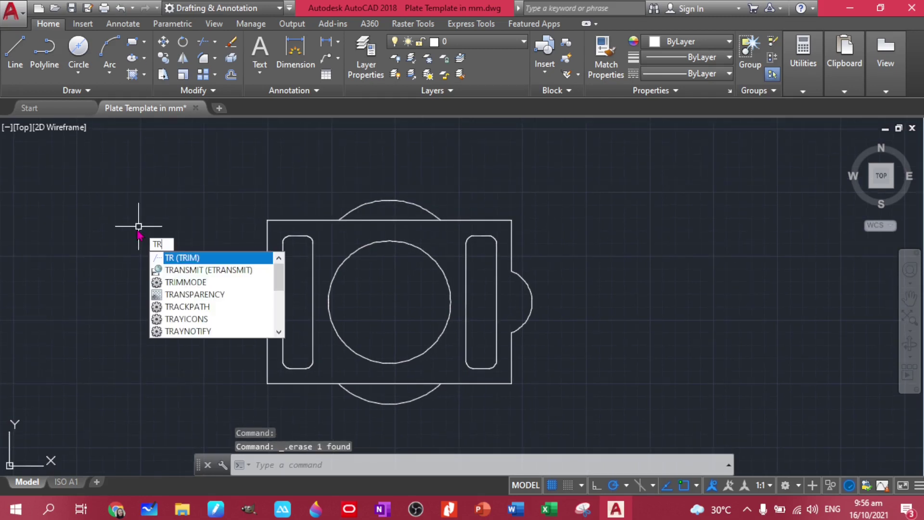
key(Return)
key(Return)
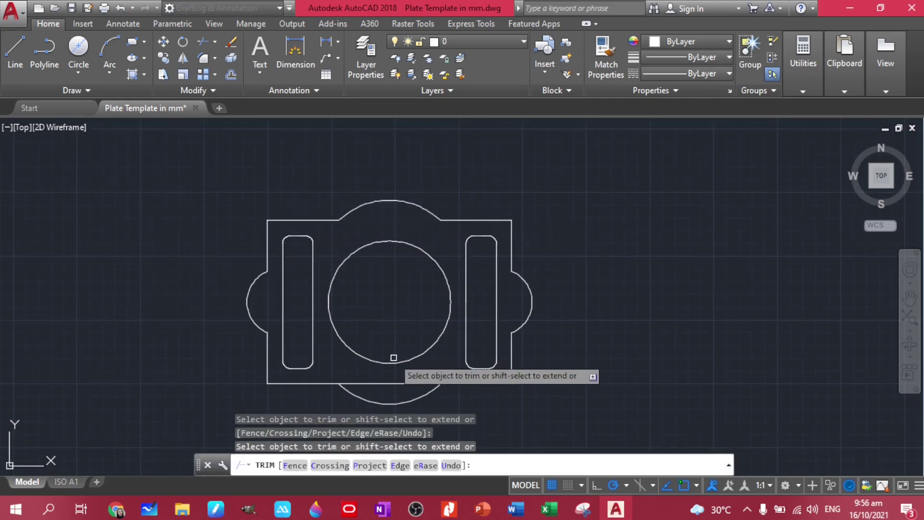
click(388, 384)
scroll(433, 364, up, 2)
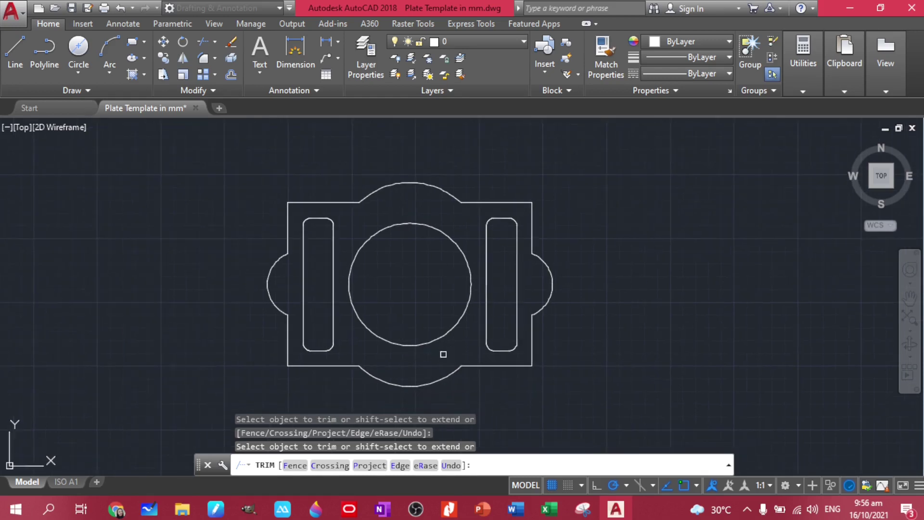
scroll(436, 315, down, 2)
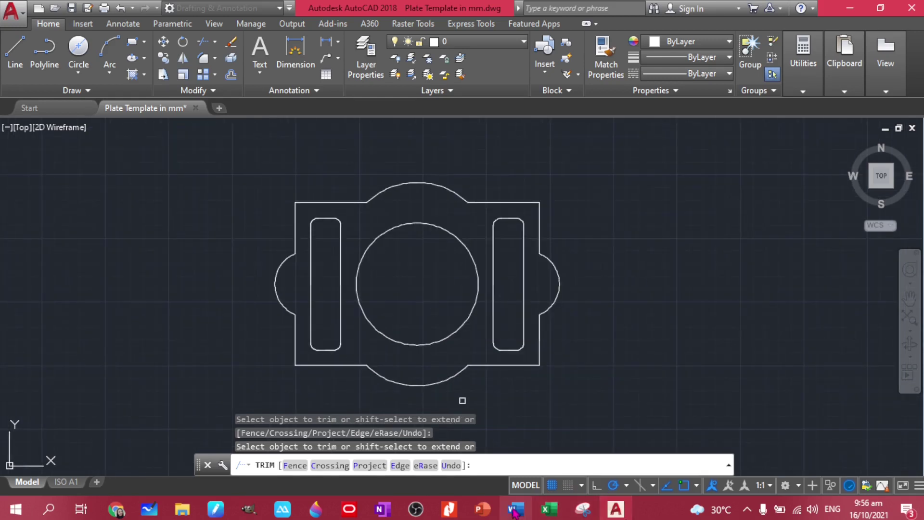
click(448, 509)
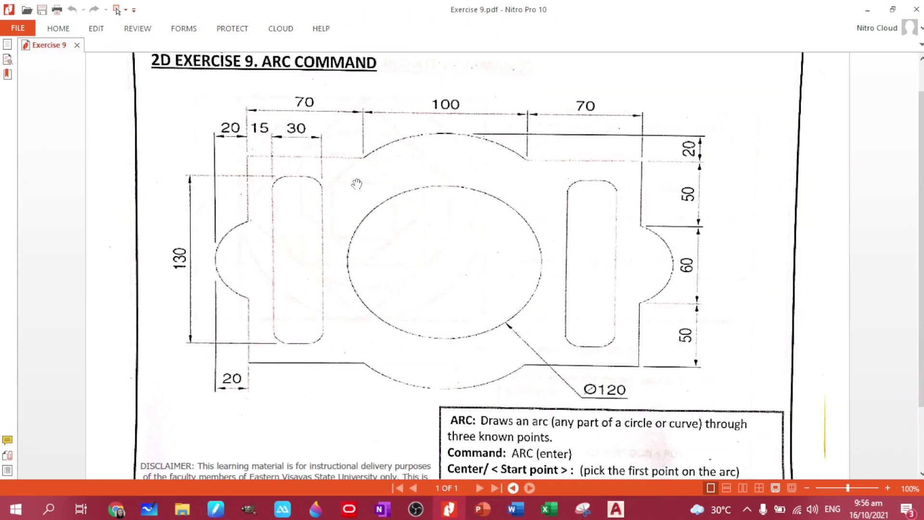
click(617, 511)
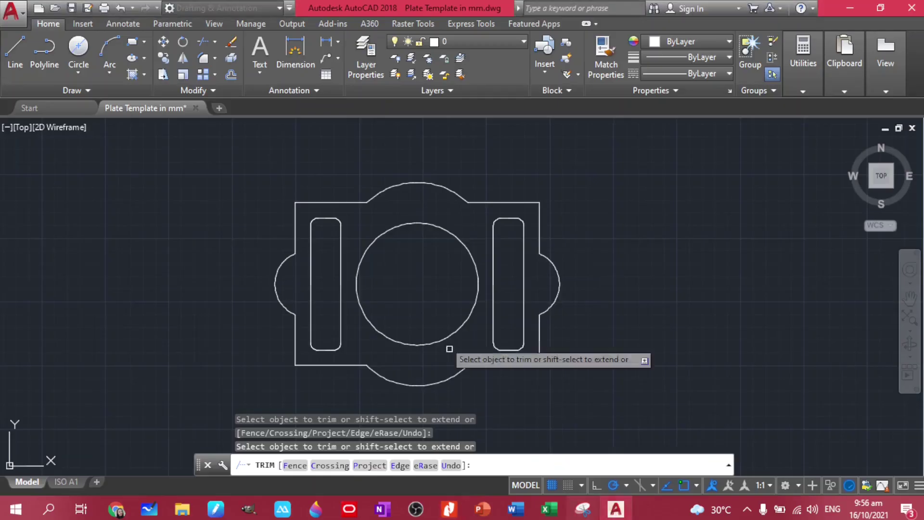
Step: End the trim and add the 70.00 and 100.00 width dimensions in a row above the plate
key(Escape)
click(302, 62)
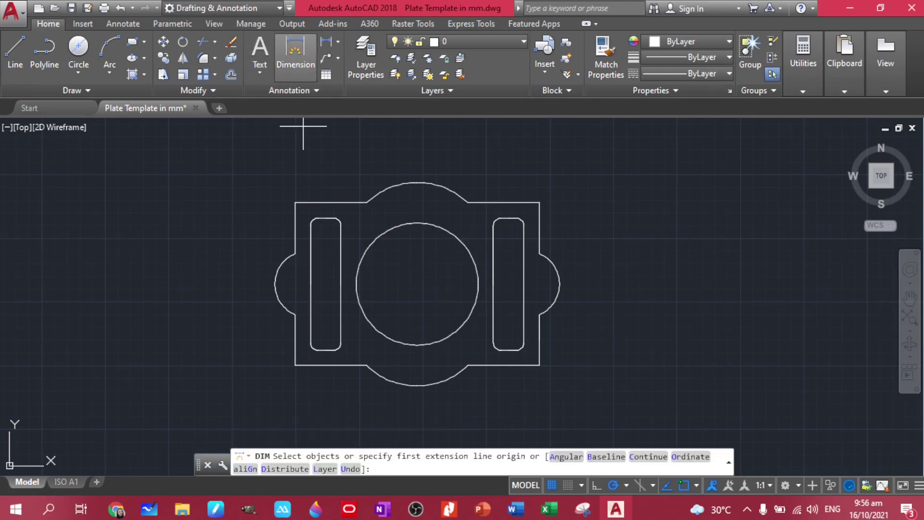
scroll(303, 204, up, 4)
click(282, 193)
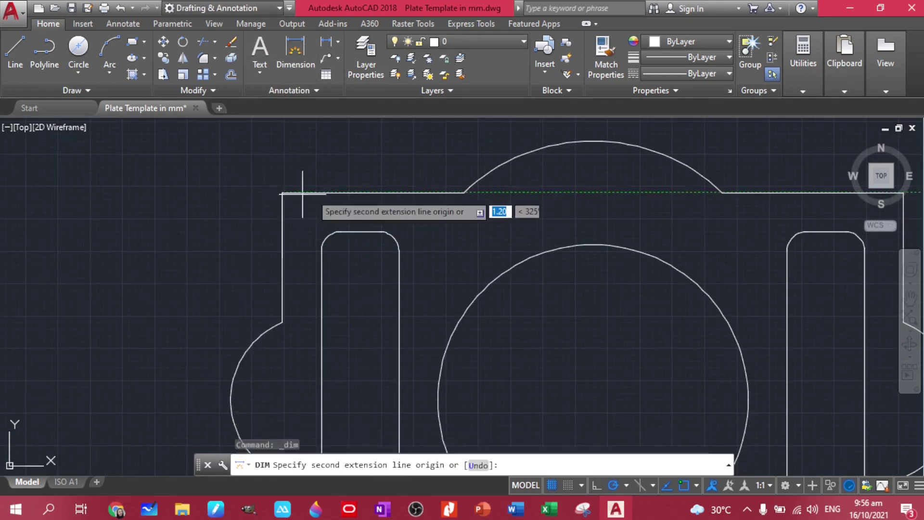
click(463, 192)
scroll(447, 173, down, 5)
scroll(448, 175, up, 2)
click(448, 177)
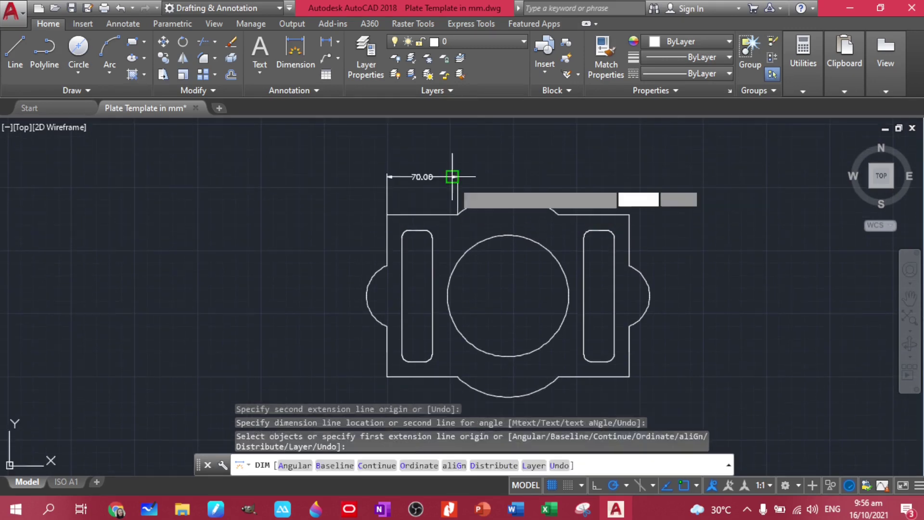
click(457, 214)
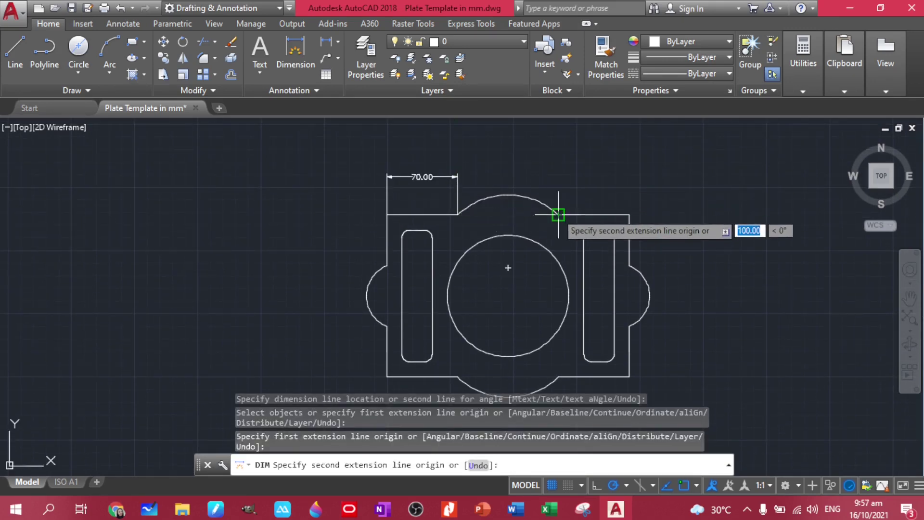
click(558, 214)
scroll(433, 178, up, 4)
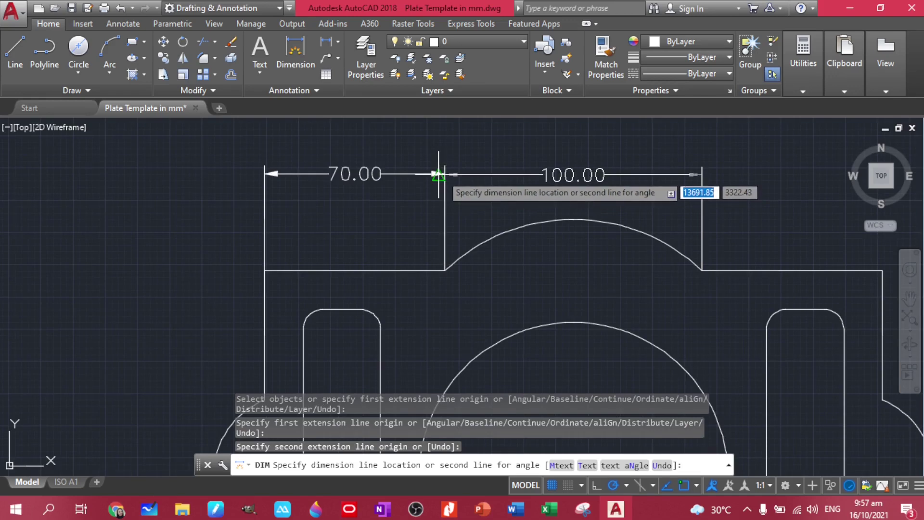
click(445, 173)
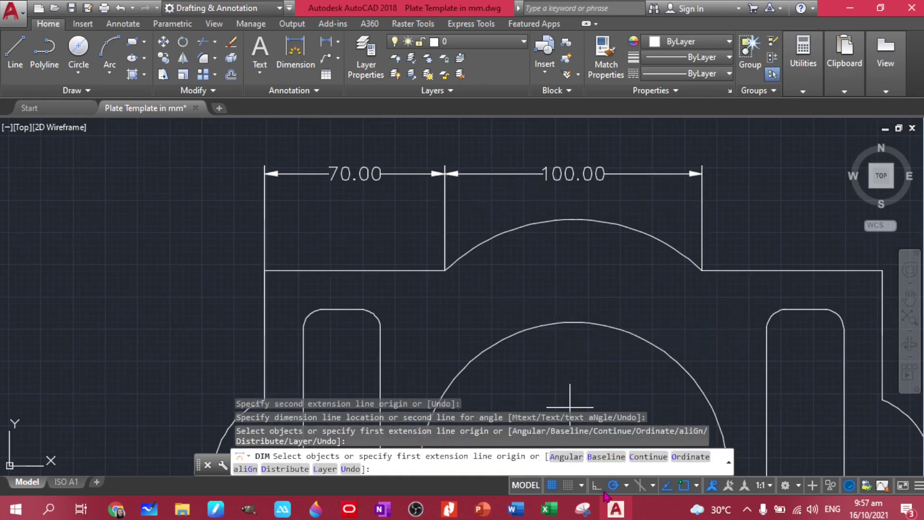
Step: Add the second 70.00 width dimension at the plate's right end, in line with the others
click(702, 271)
middle_drag(727, 303, 553, 328)
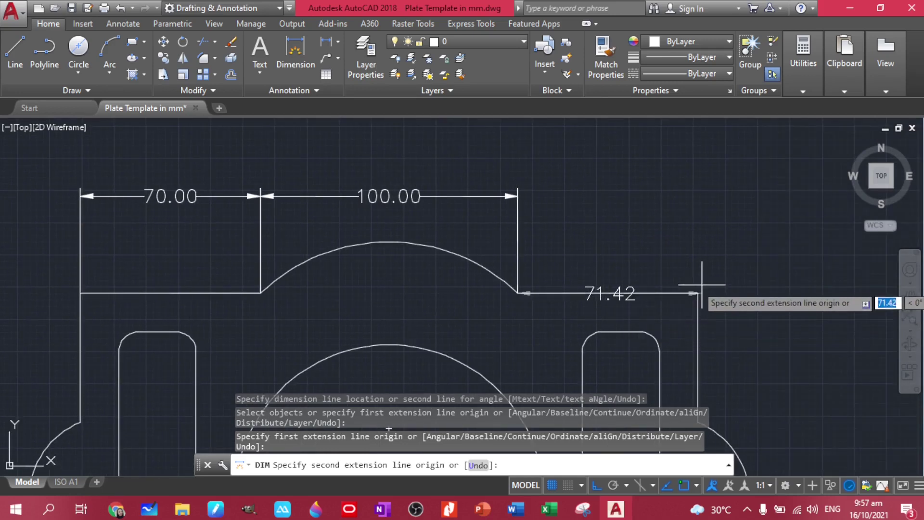
click(698, 293)
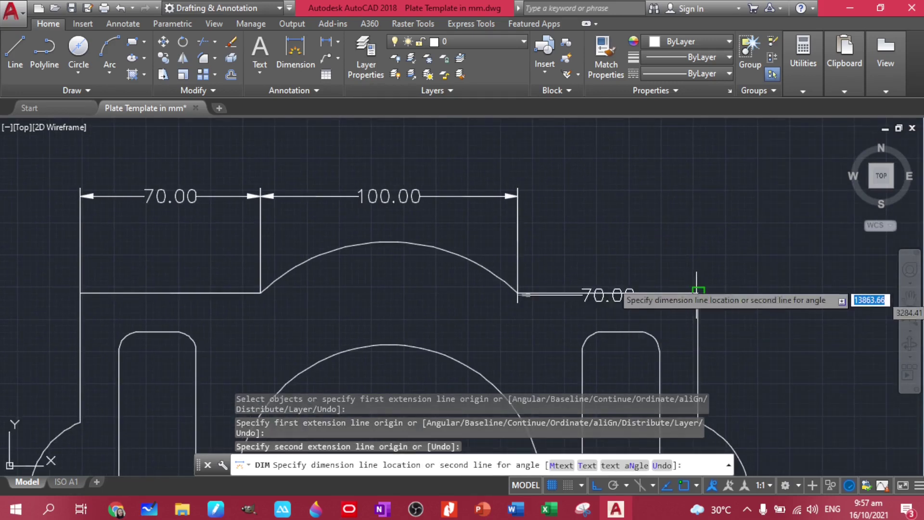
click(518, 196)
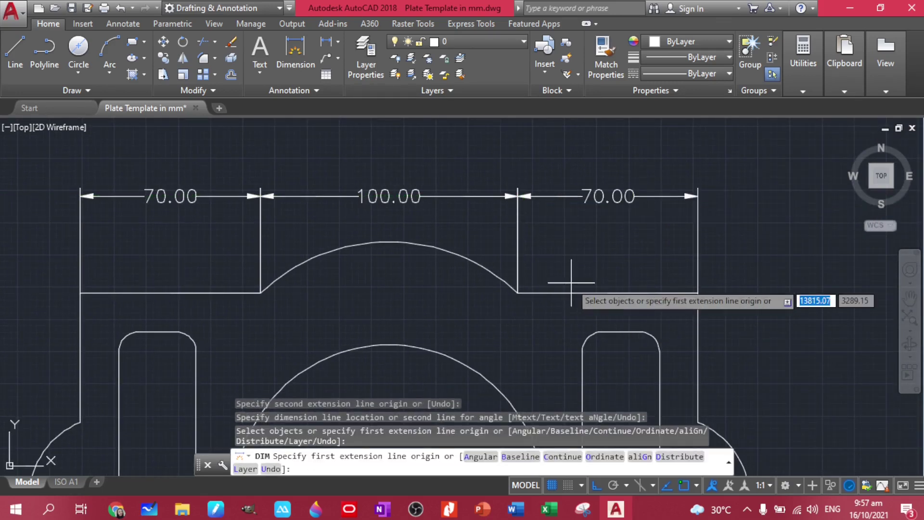
Step: Add the 50.00 and 60.00 vertical dimensions in a column on the plate's right side
scroll(584, 289, down, 2)
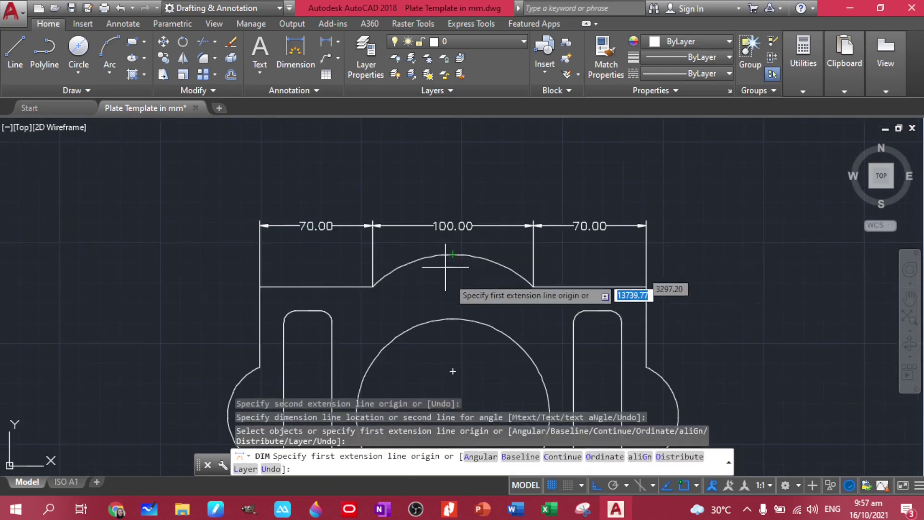
middle_drag(634, 319, 515, 233)
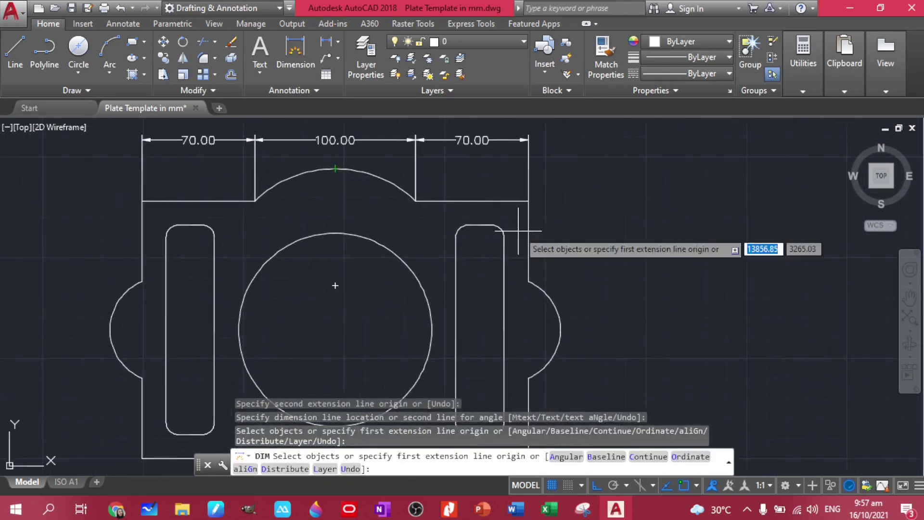
click(529, 201)
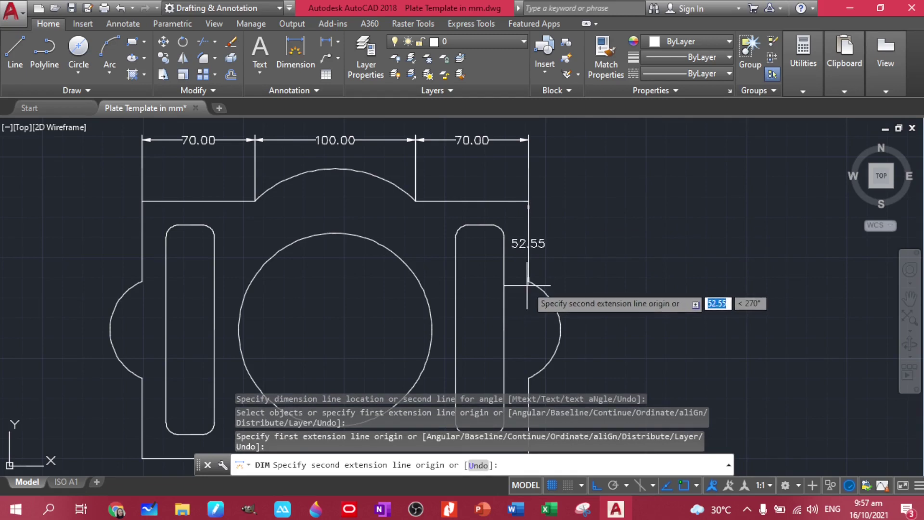
click(529, 281)
click(616, 287)
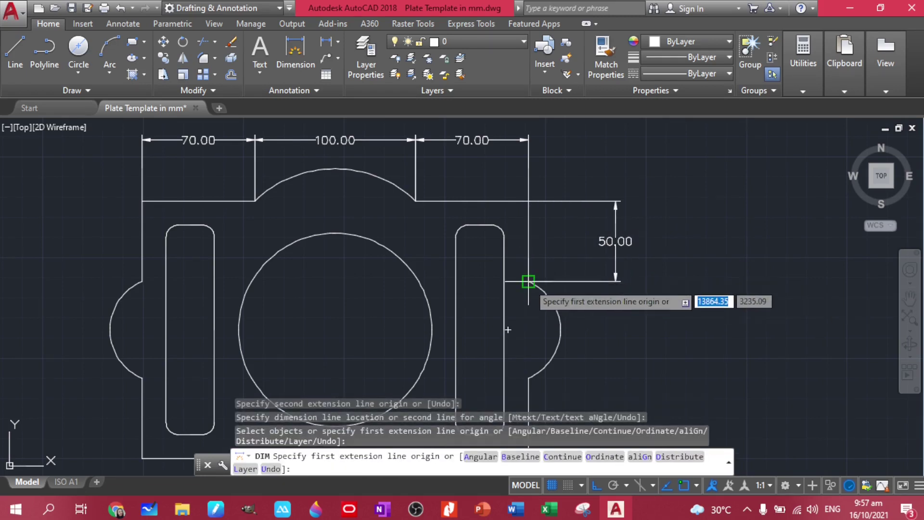
click(529, 281)
click(528, 377)
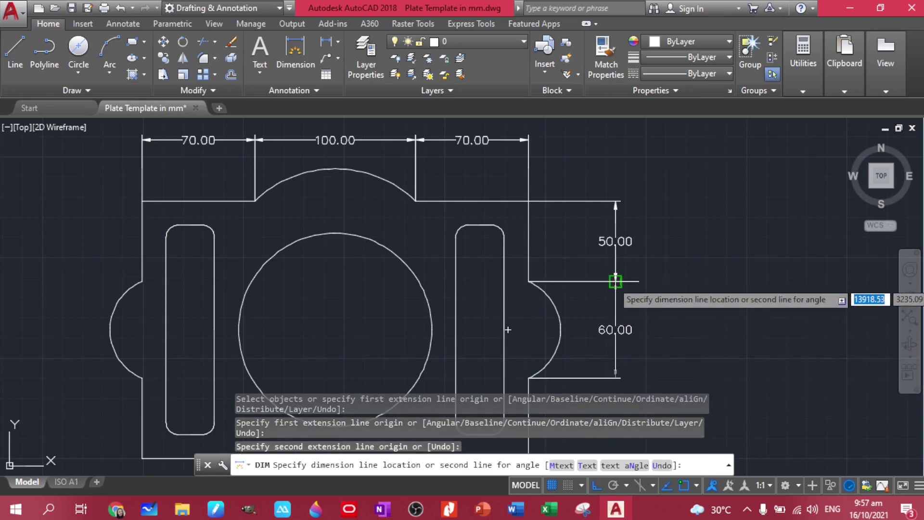
click(616, 284)
Step: Add the lower 50.00 and the top 20.00 vertical dimensions to the same right-side column
middle_drag(603, 315, 585, 200)
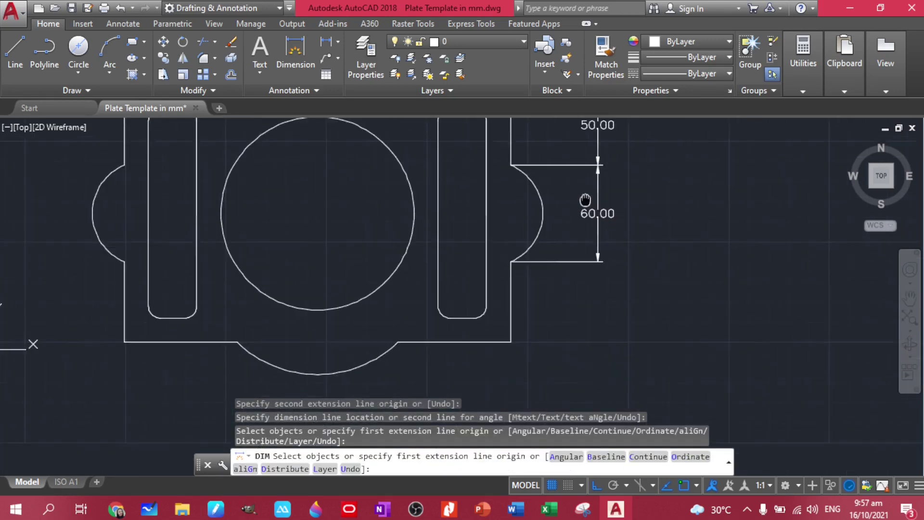
click(510, 261)
click(510, 342)
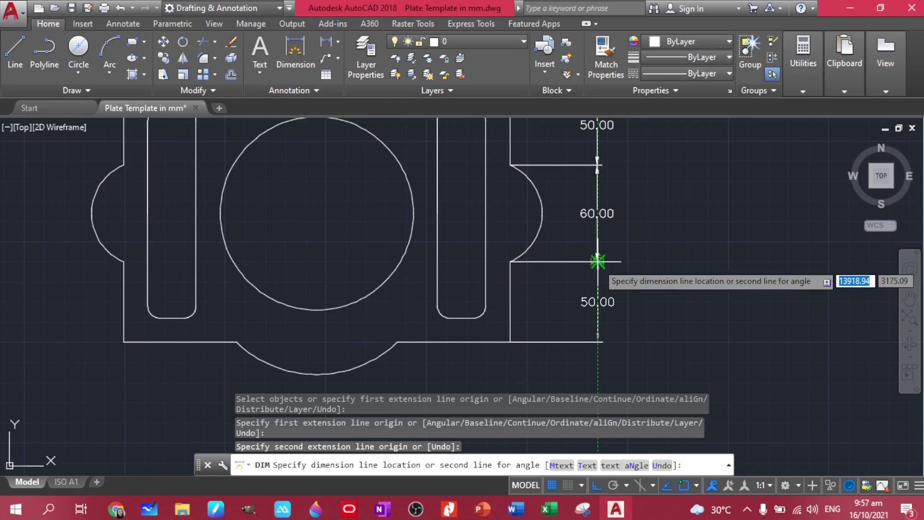
click(597, 262)
scroll(577, 241, down, 3)
scroll(455, 210, up, 3)
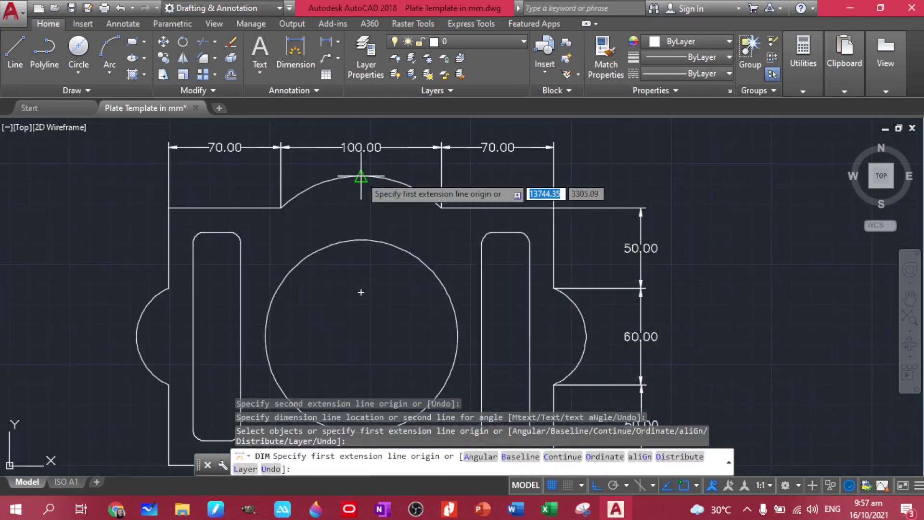
click(361, 176)
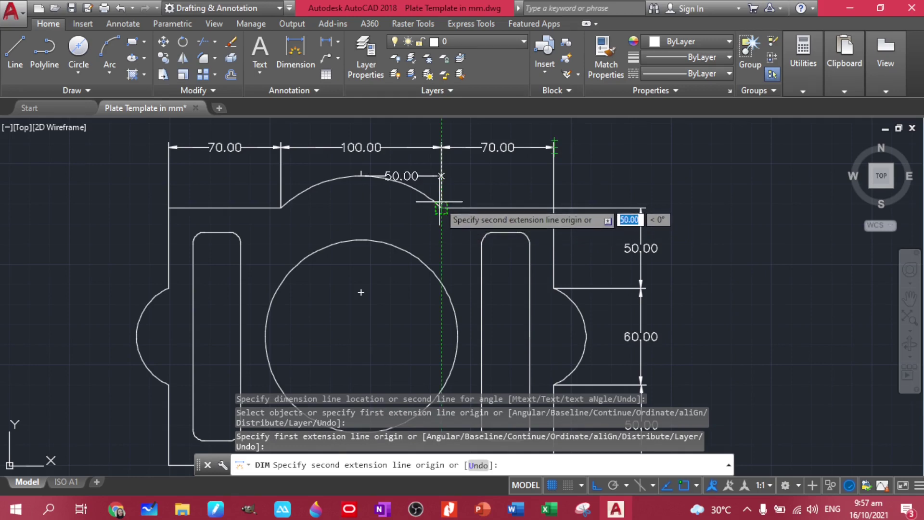
click(441, 208)
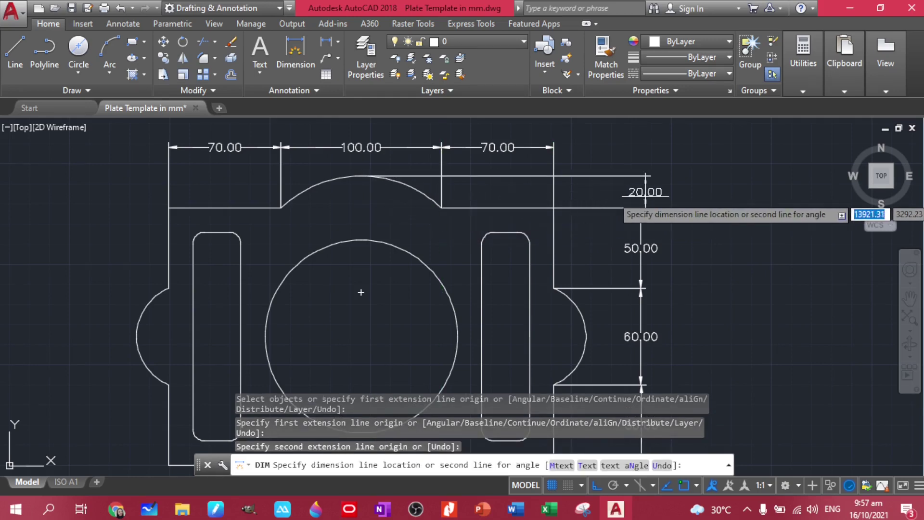
scroll(636, 202, up, 3)
scroll(636, 210, up, 2)
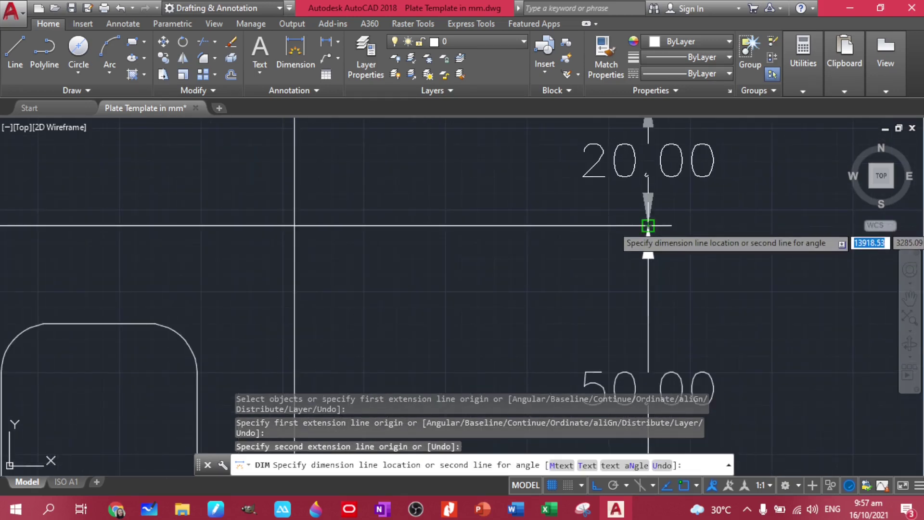
click(648, 225)
scroll(647, 225, down, 6)
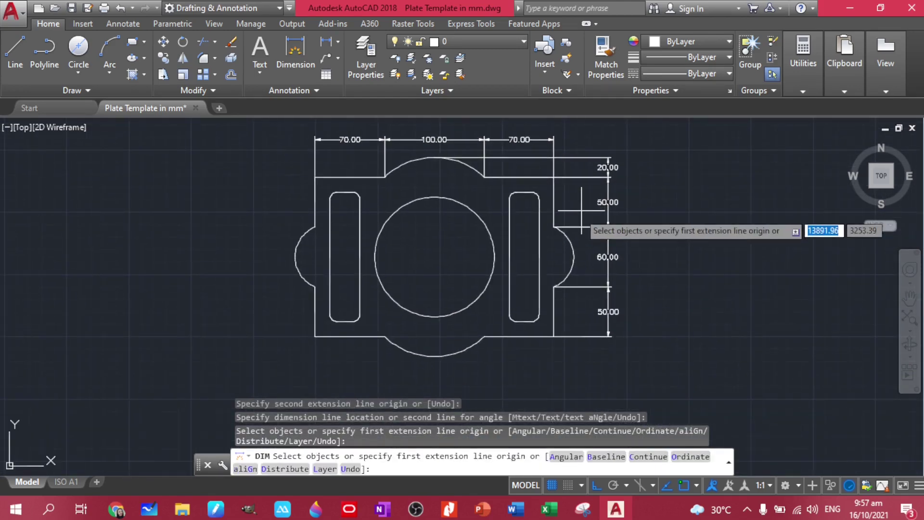
Step: Bring up the Exercise 9 reference PDF to check the left-side 20, 15, 30 and 130 dimensions
click(460, 513)
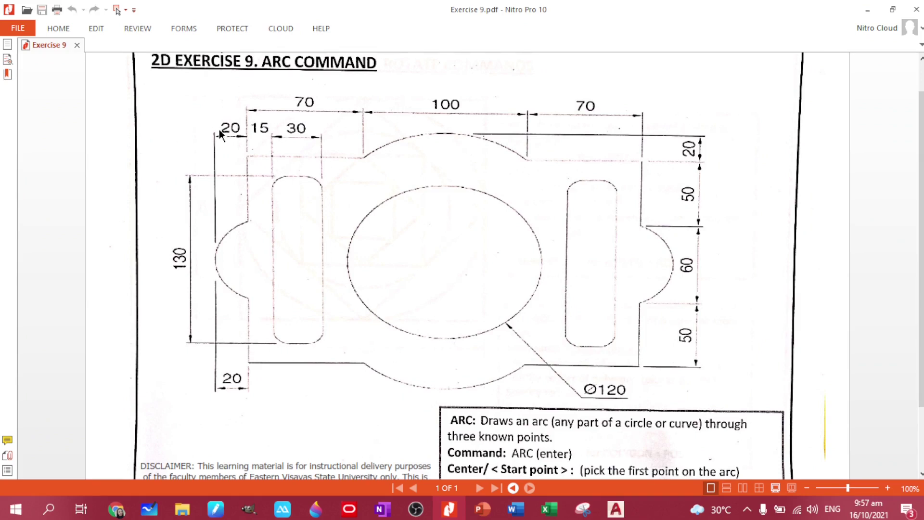
Step: Back in AutoCAD, dimension the left slot at 15.00 and 30.00, stacked below the 70.00 width
click(616, 508)
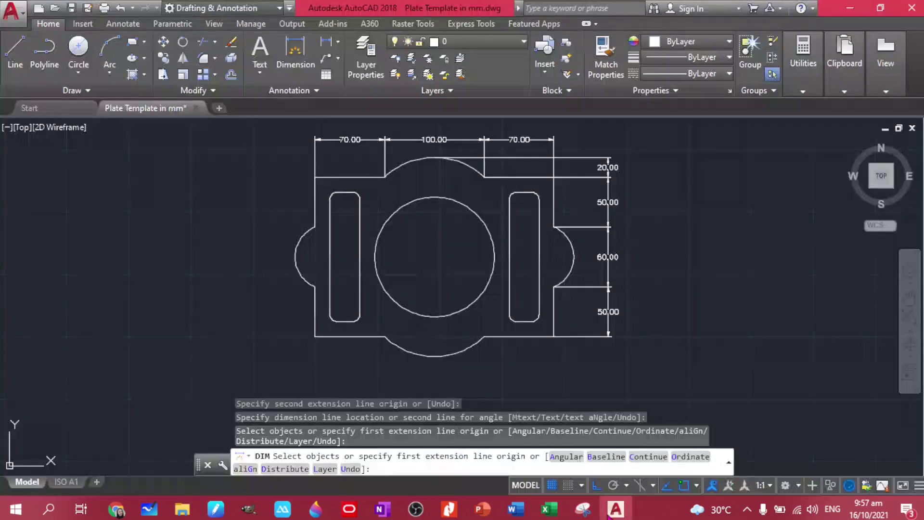
scroll(310, 182, up, 4)
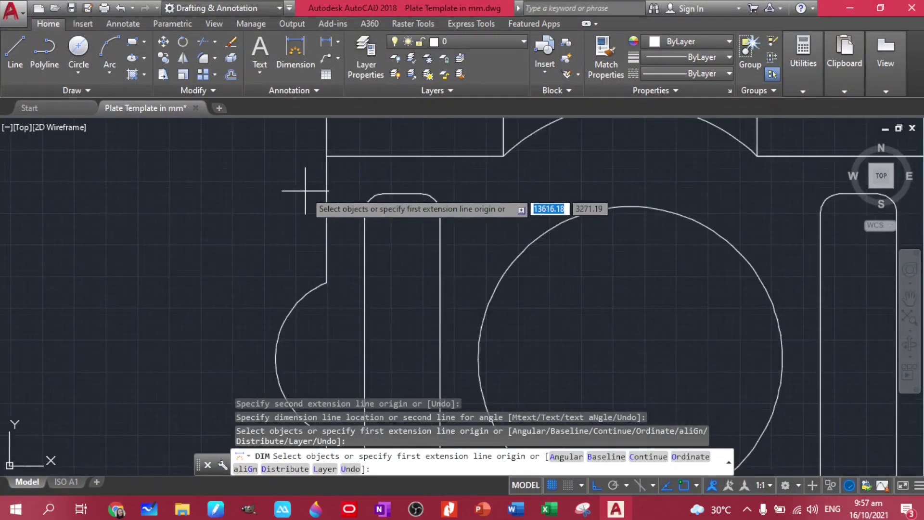
click(325, 156)
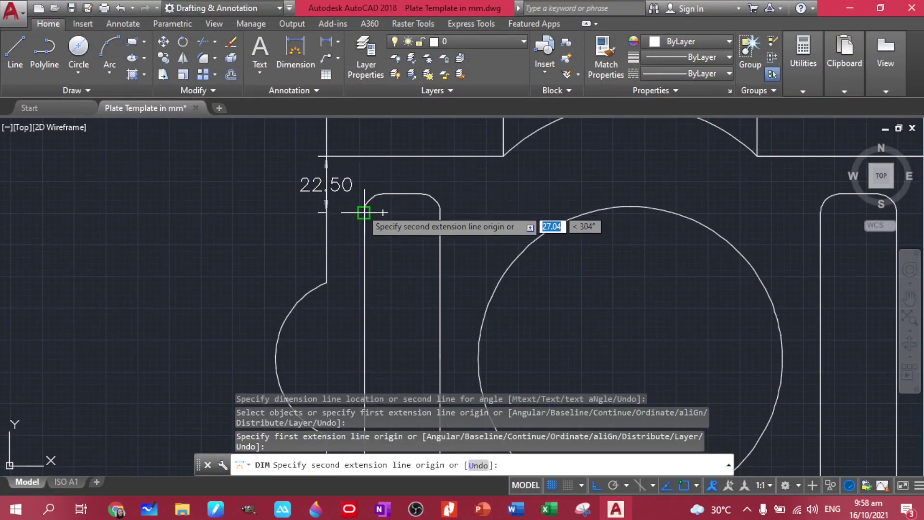
click(363, 212)
middle_drag(383, 212, 382, 274)
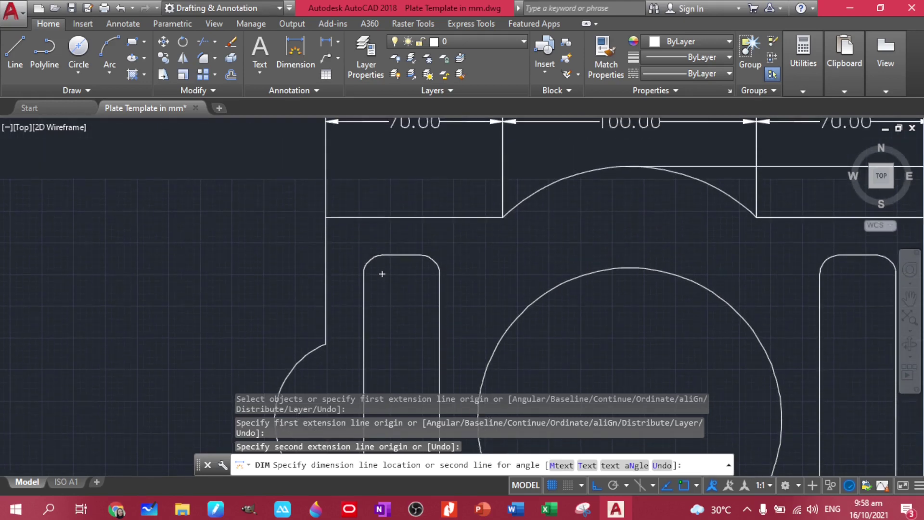
click(380, 171)
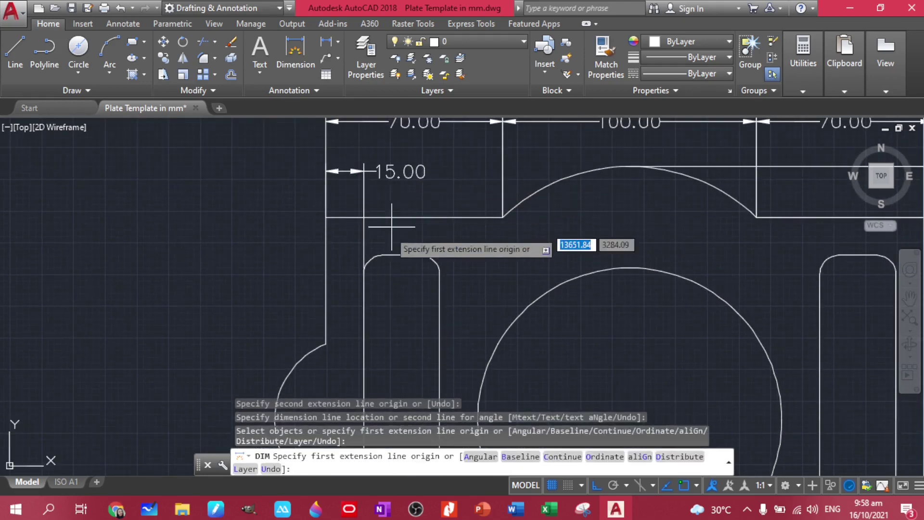
click(363, 273)
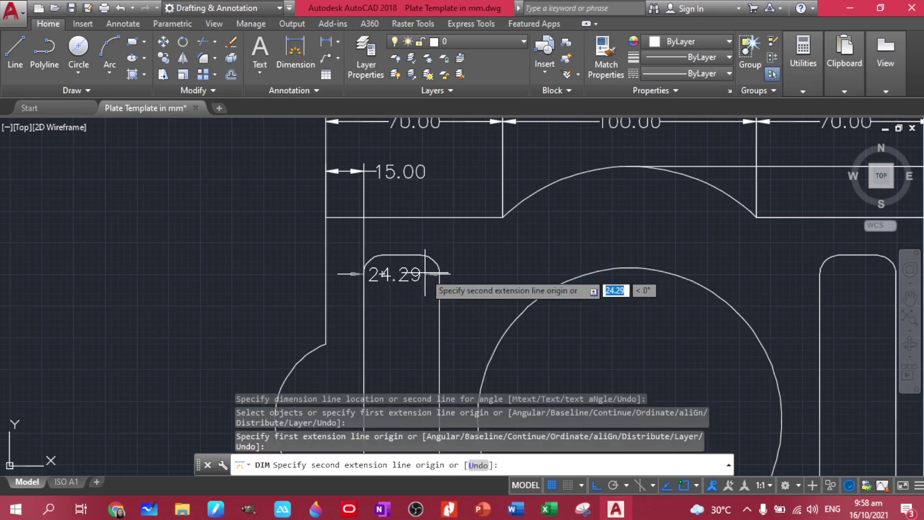
click(439, 270)
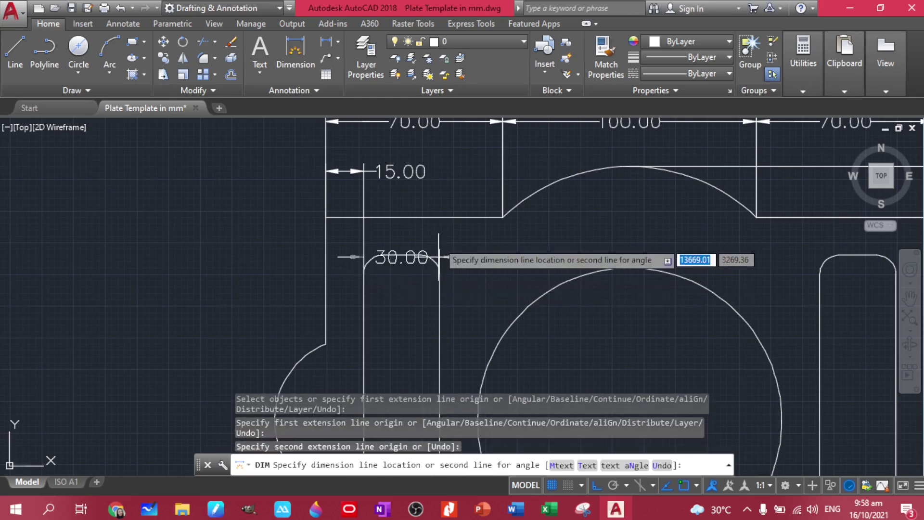
click(435, 199)
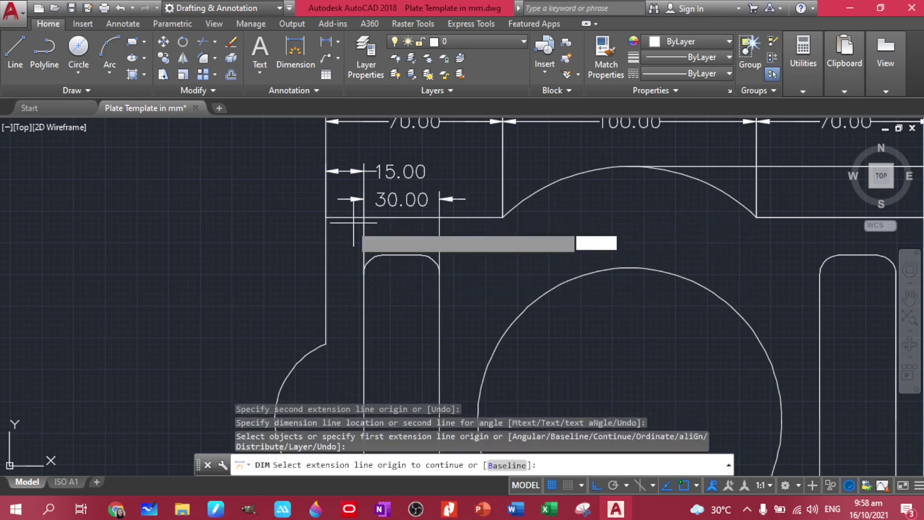
middle_drag(351, 257, 353, 212)
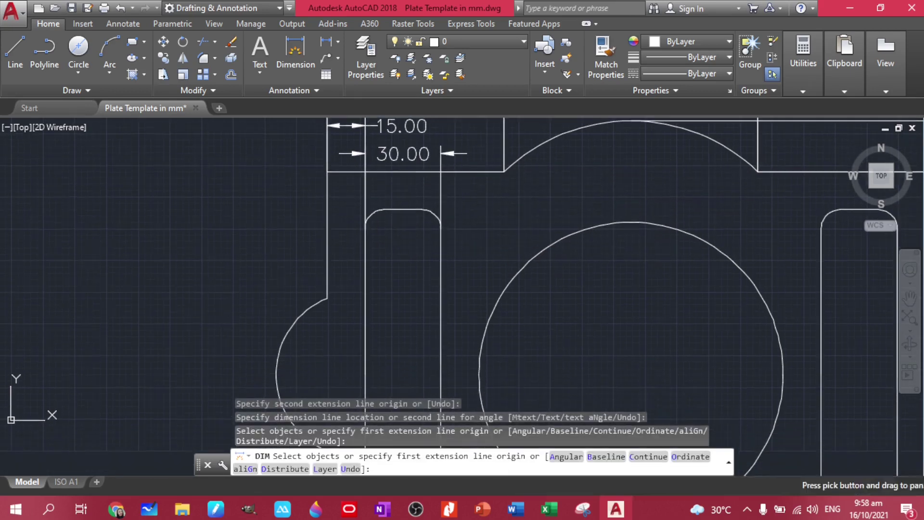
click(326, 170)
click(376, 208)
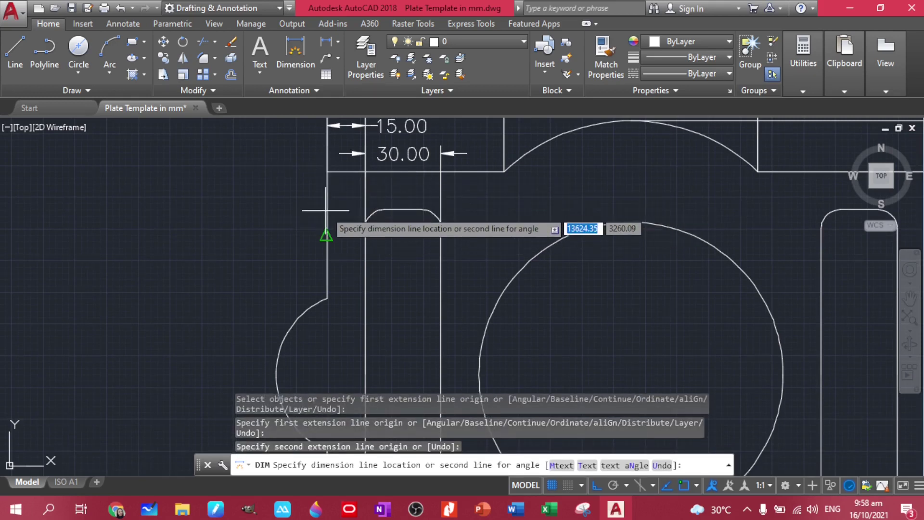
key(Escape)
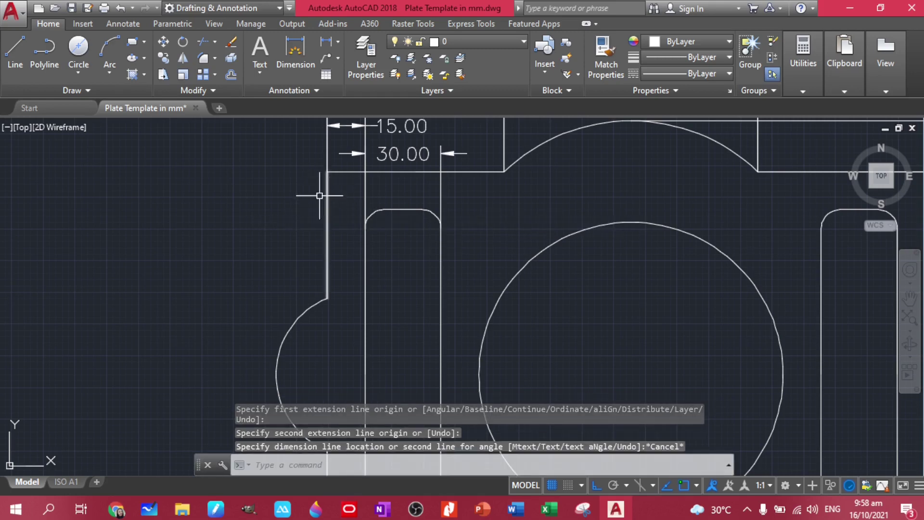
Step: Dimension the left lug at 20.00, placed near the plate's top left
middle_drag(289, 269, 247, 182)
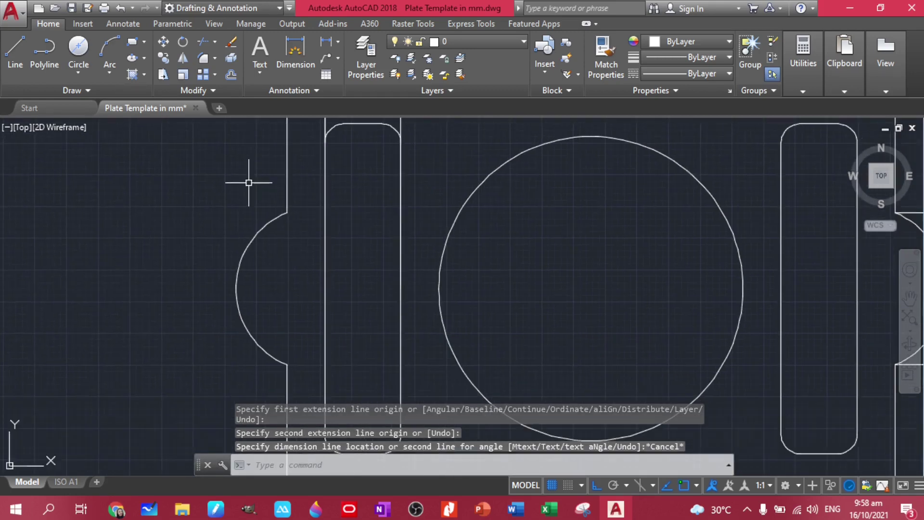
click(295, 51)
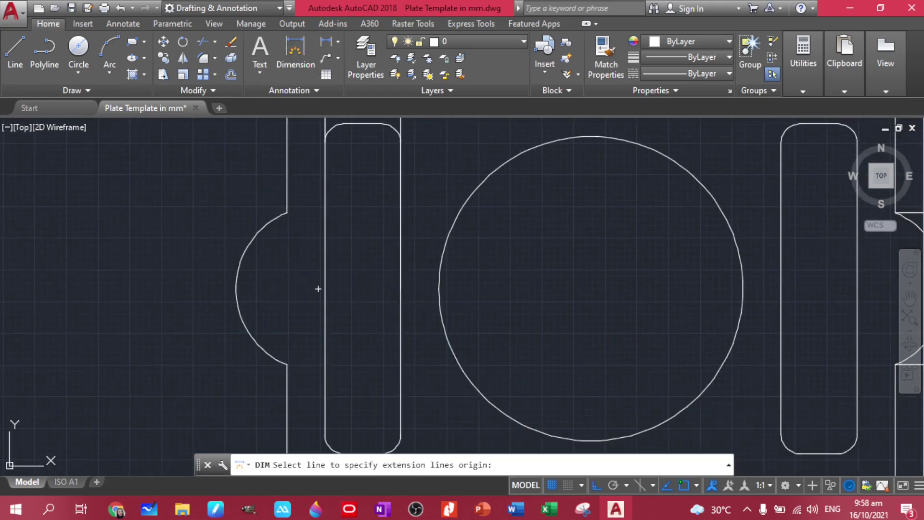
click(236, 289)
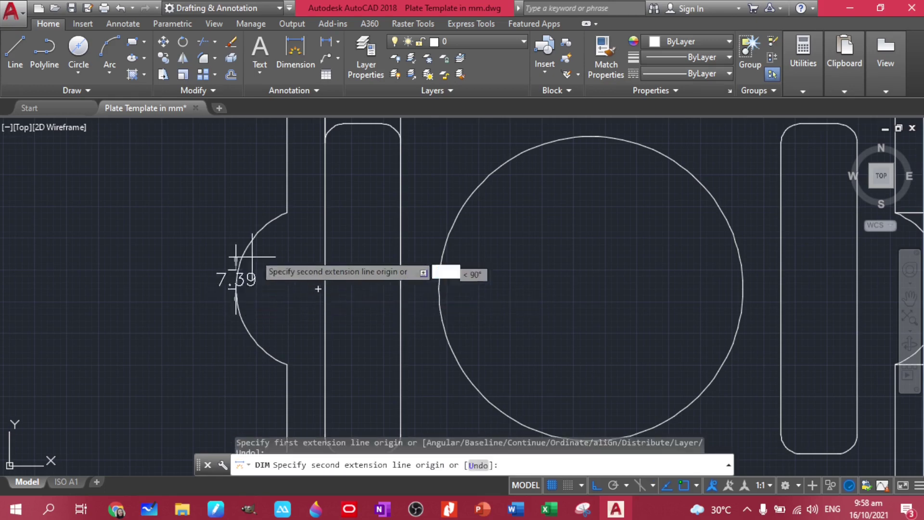
click(285, 211)
middle_drag(228, 183, 237, 359)
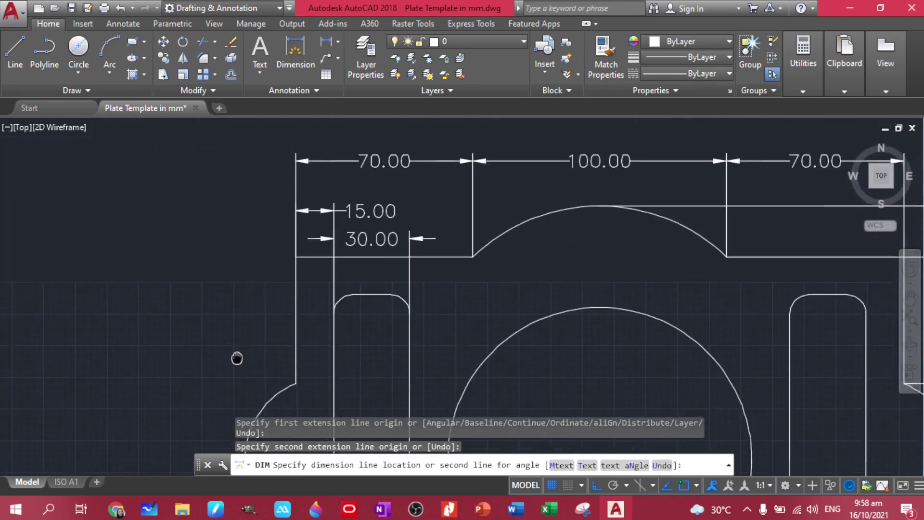
click(239, 242)
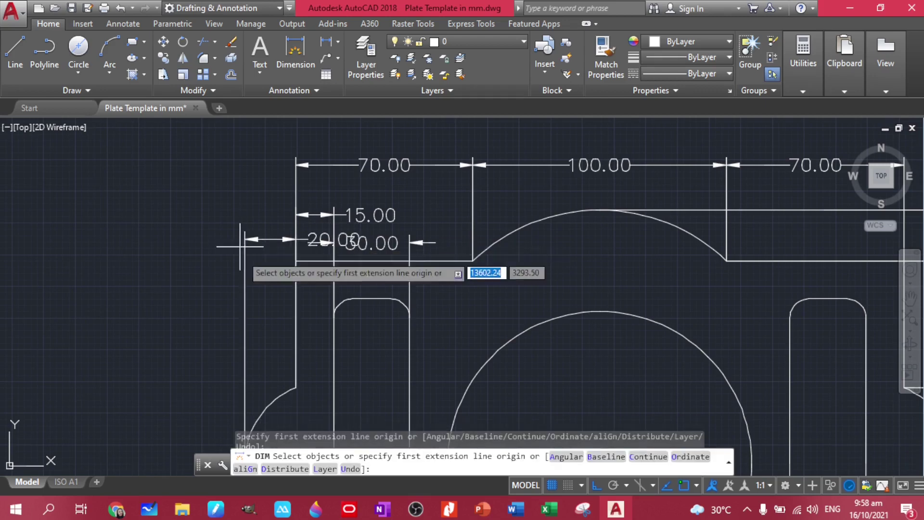
Step: Add a 20.00 horizontal dimension below the plate's lower-left corner
scroll(267, 342, down, 3)
middle_drag(267, 342, 244, 182)
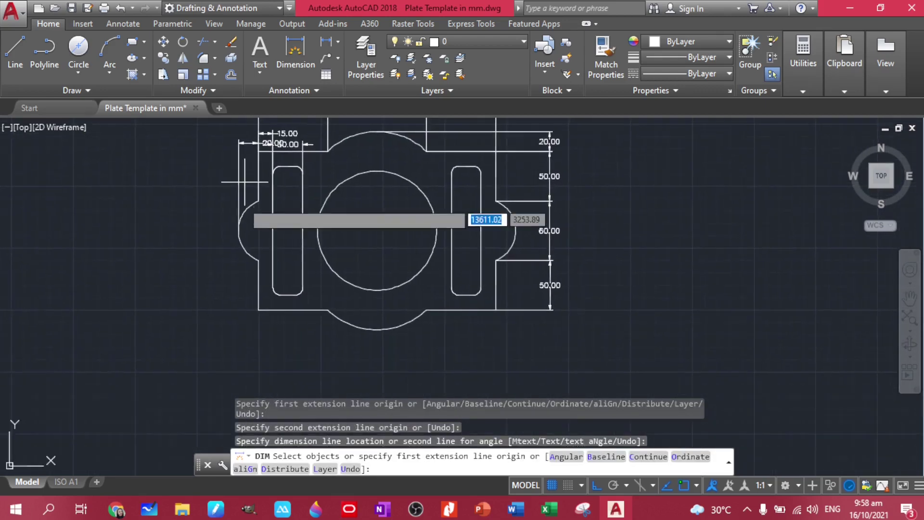
click(238, 230)
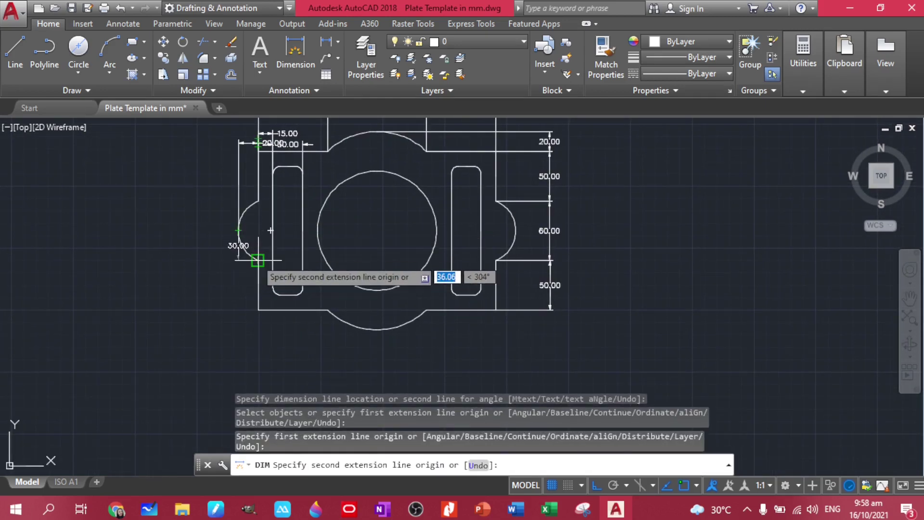
click(258, 260)
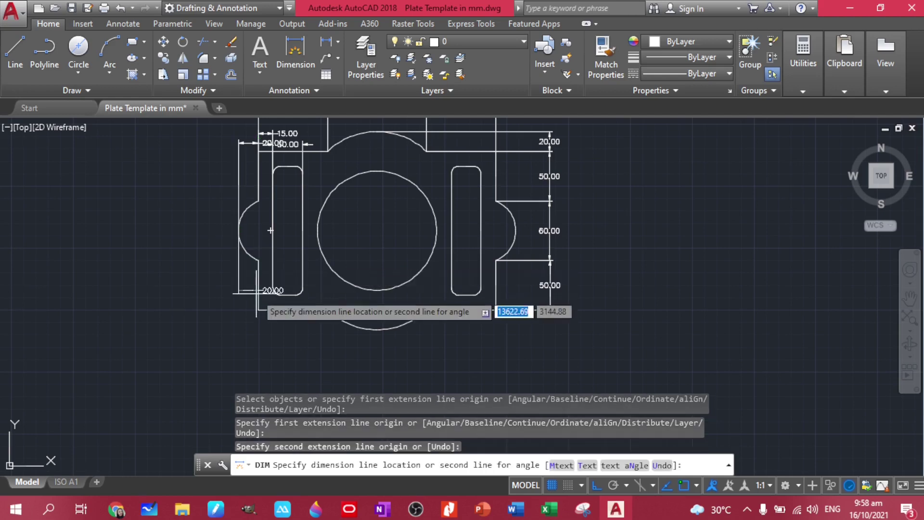
click(253, 327)
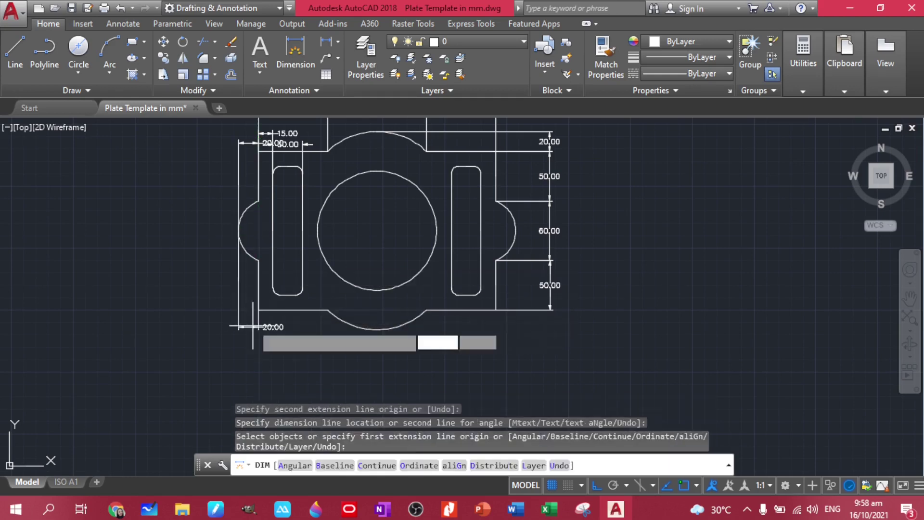
Step: Select the top 20.00 dimension that overlaps the 15.00 and 30.00 dimensions
middle_drag(246, 171, 249, 176)
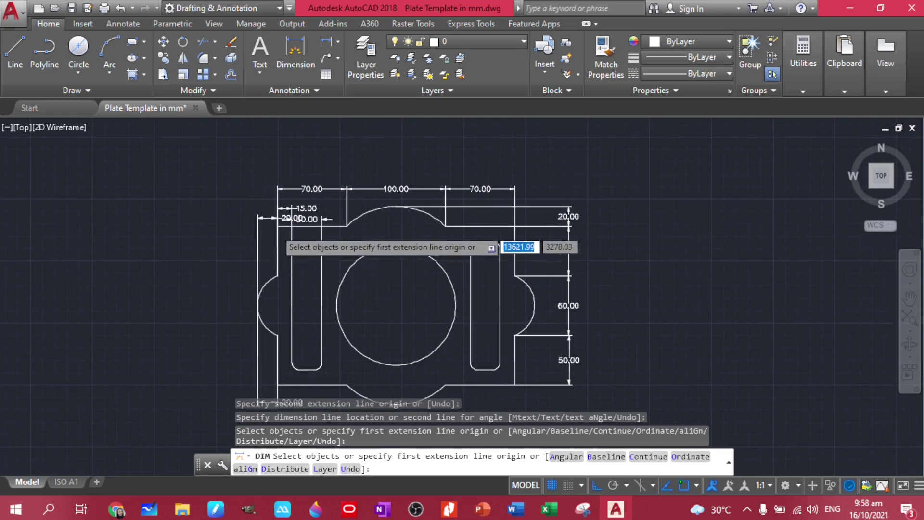
scroll(246, 183, up, 5)
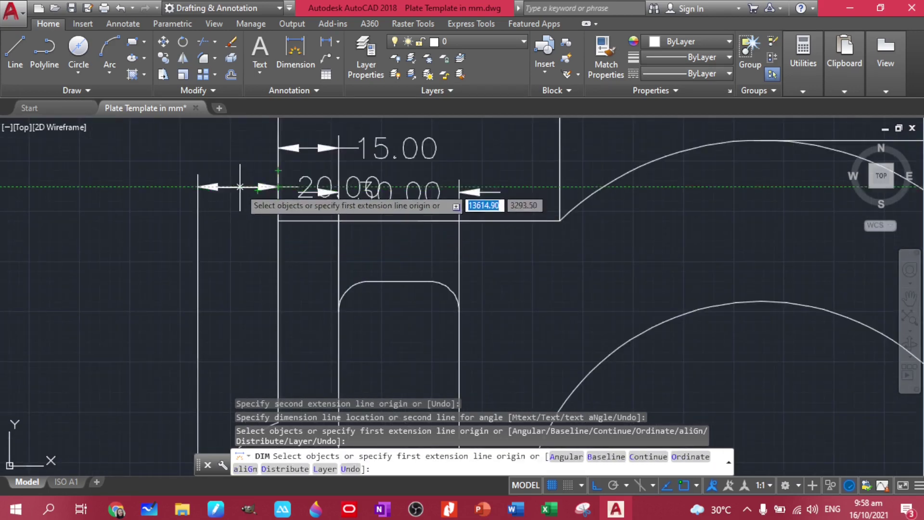
click(237, 188)
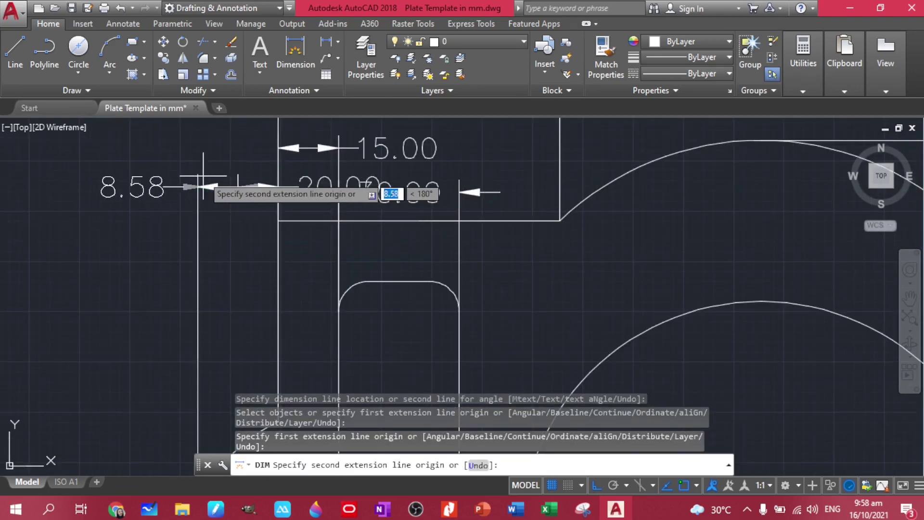
key(Escape)
click(252, 189)
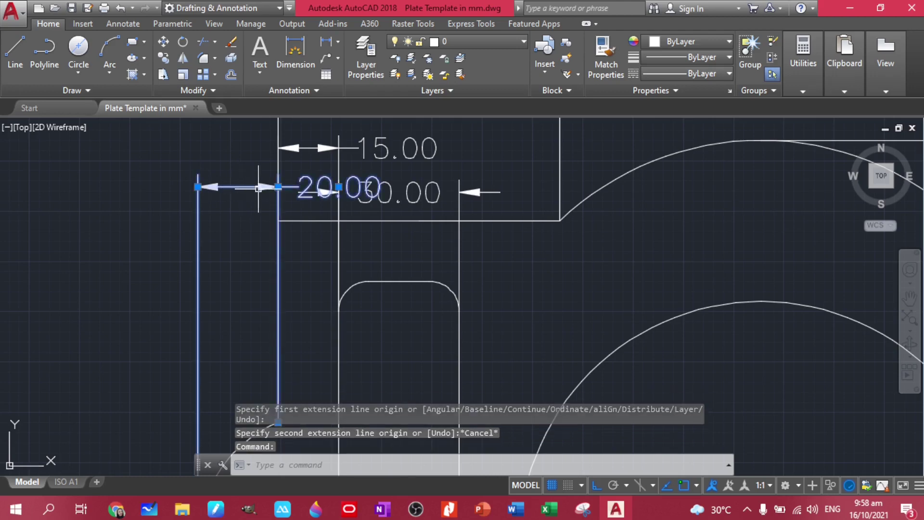
Step: With Osnap off, stretch the top 20.00 dimension up between the 70.00 and 15.00 rows
click(278, 187)
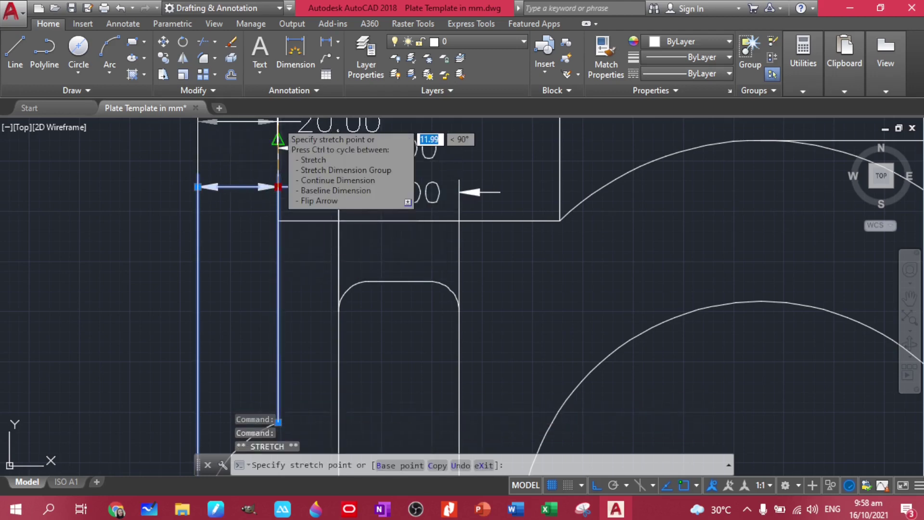
middle_drag(273, 141, 282, 235)
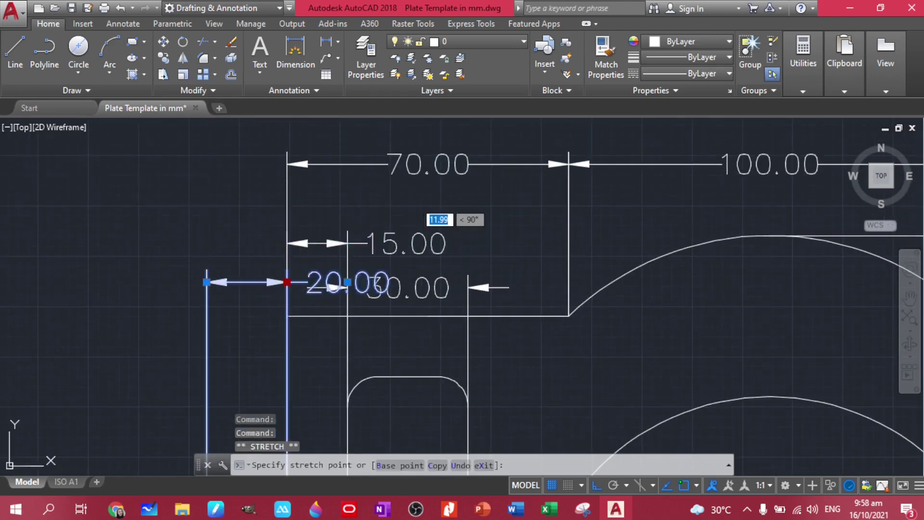
key(Escape)
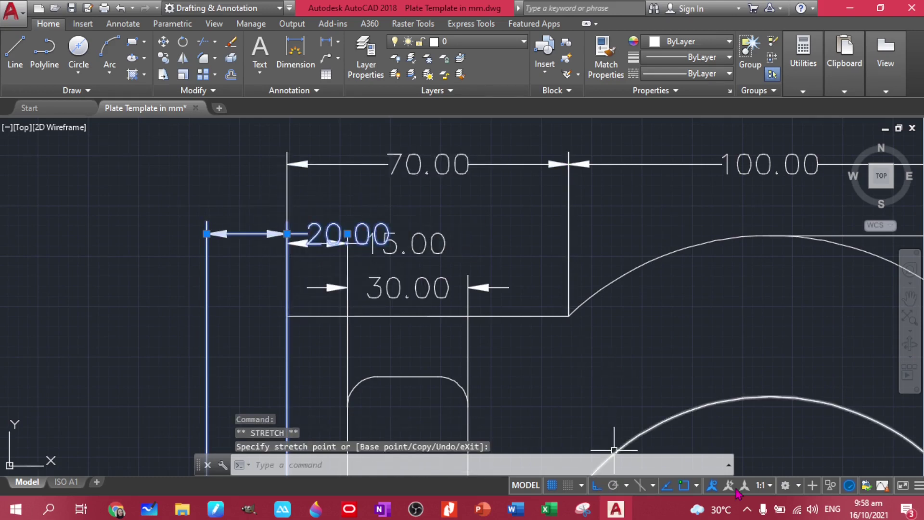
click(684, 485)
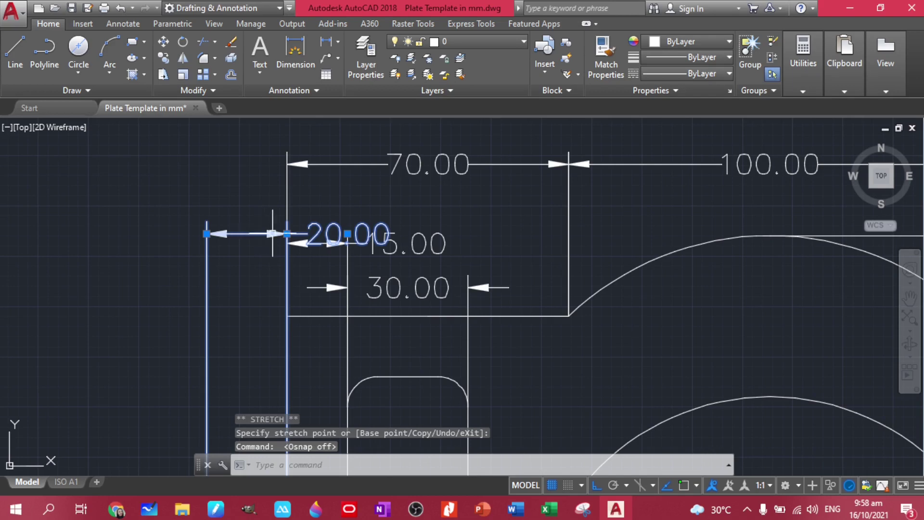
right_click(294, 247)
click(318, 270)
click(288, 204)
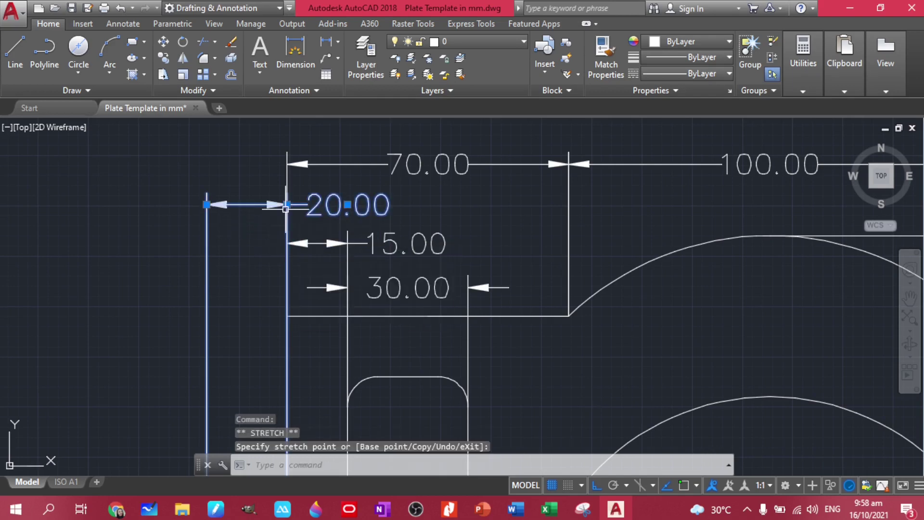
scroll(257, 240, down, 2)
middle_drag(257, 240, 244, 206)
key(Escape)
scroll(248, 241, down, 2)
middle_drag(252, 268, 230, 142)
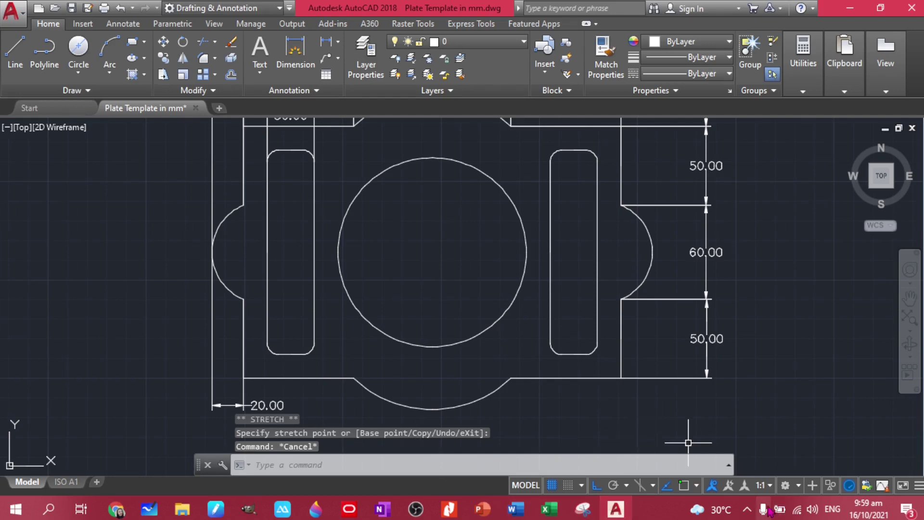
Step: With Osnap back on, place the 130.00 height dimension to the left of the plate's left side
click(688, 486)
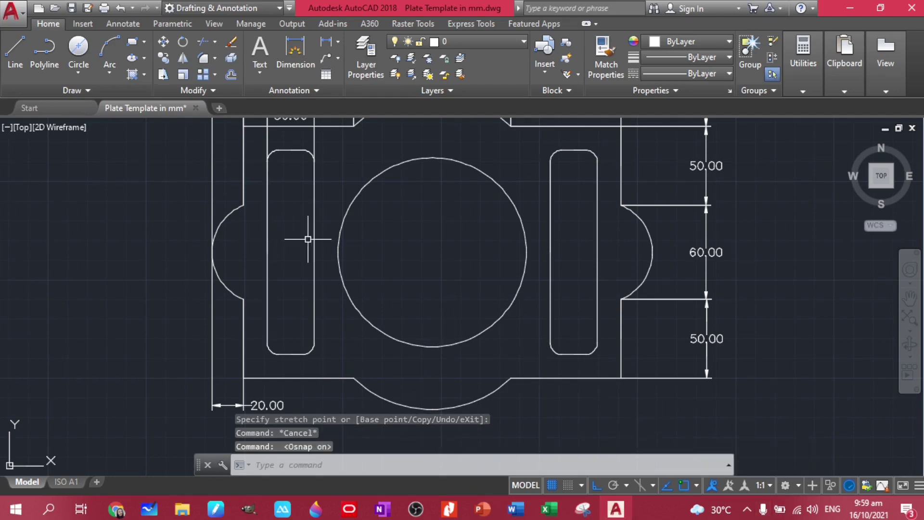
middle_drag(360, 238, 376, 296)
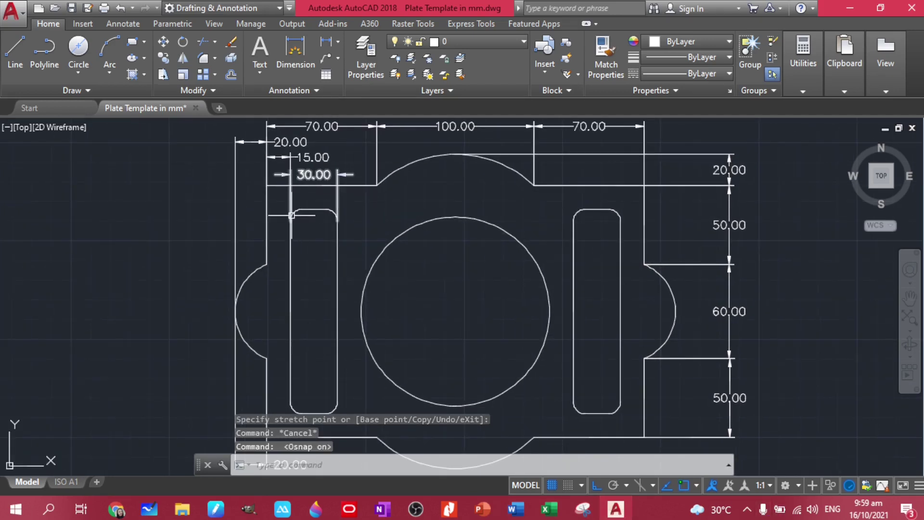
click(295, 50)
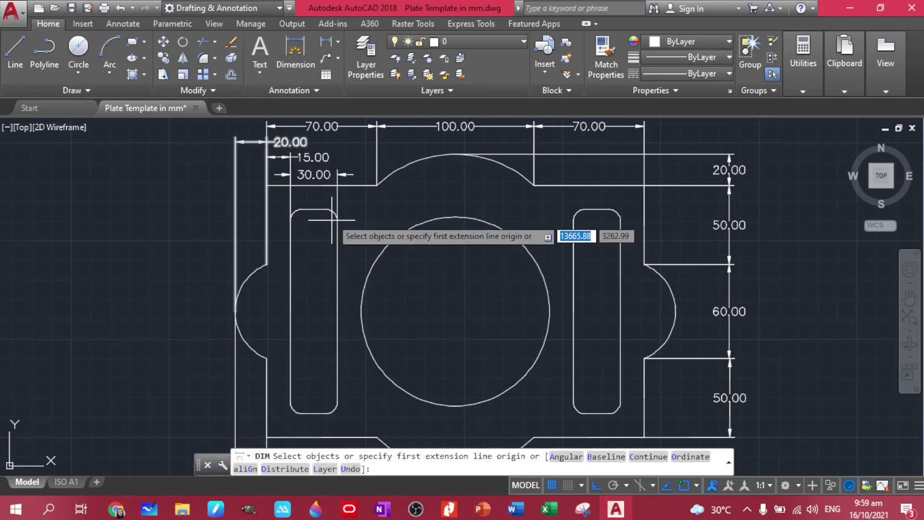
click(313, 210)
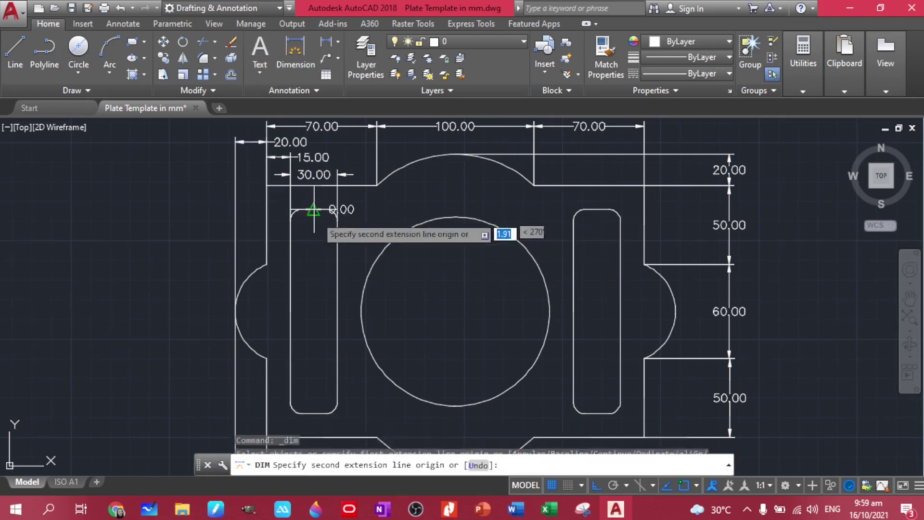
scroll(314, 270, down, 3)
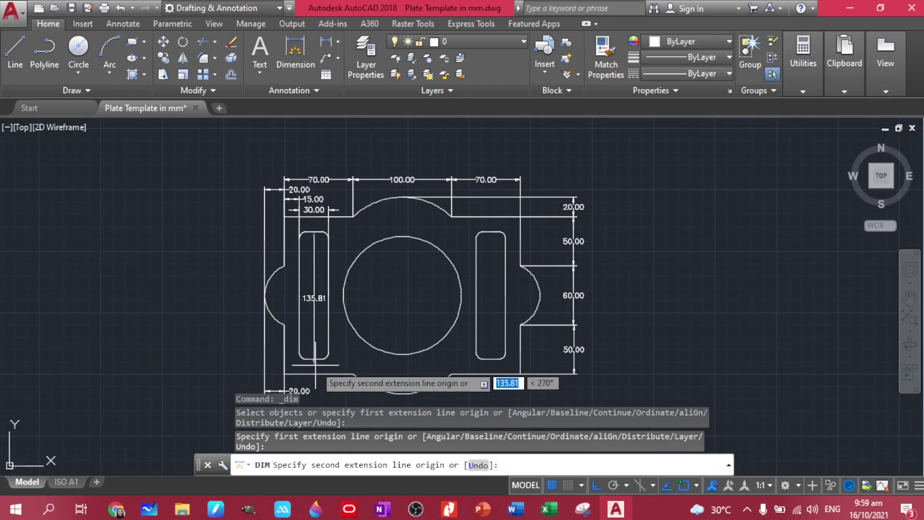
click(313, 359)
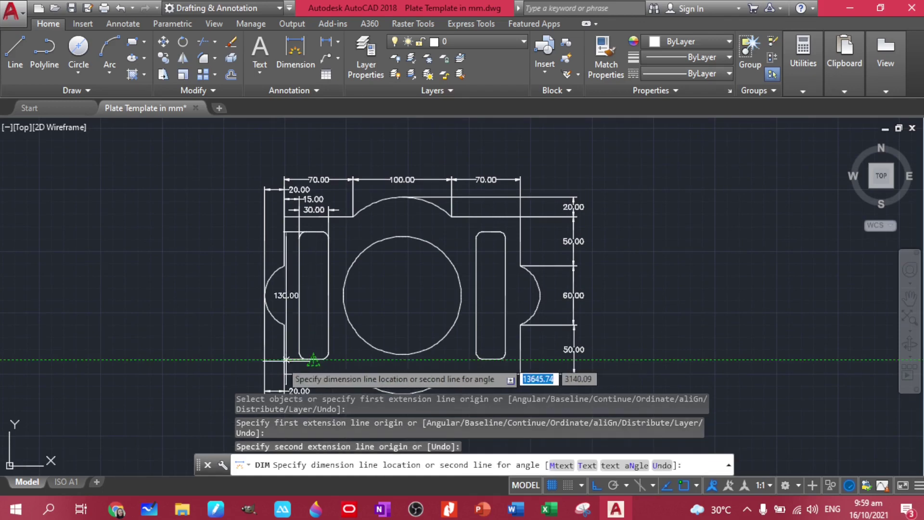
click(237, 360)
scroll(399, 310, down, 2)
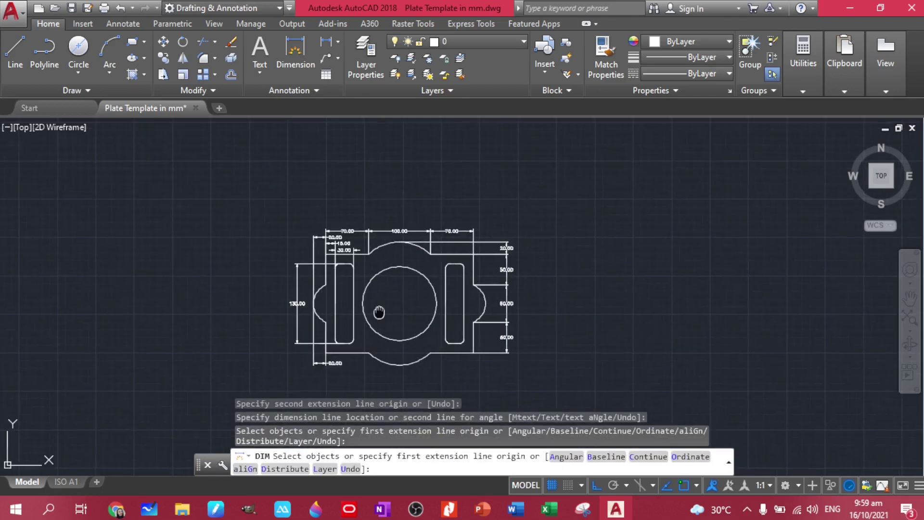
scroll(381, 313, up, 2)
scroll(388, 317, down, 2)
scroll(423, 344, up, 2)
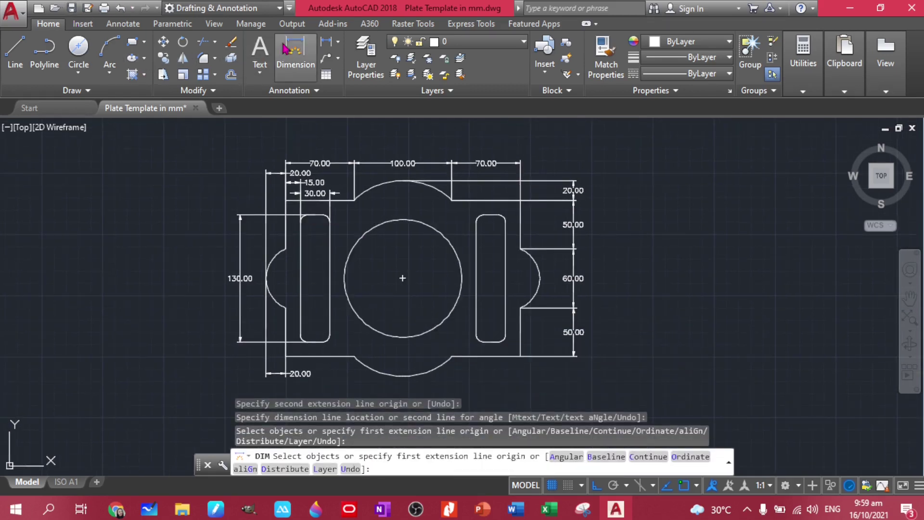
Step: Label the central circle Ø120.00 at its lower right and check it against the reference PDF
click(339, 42)
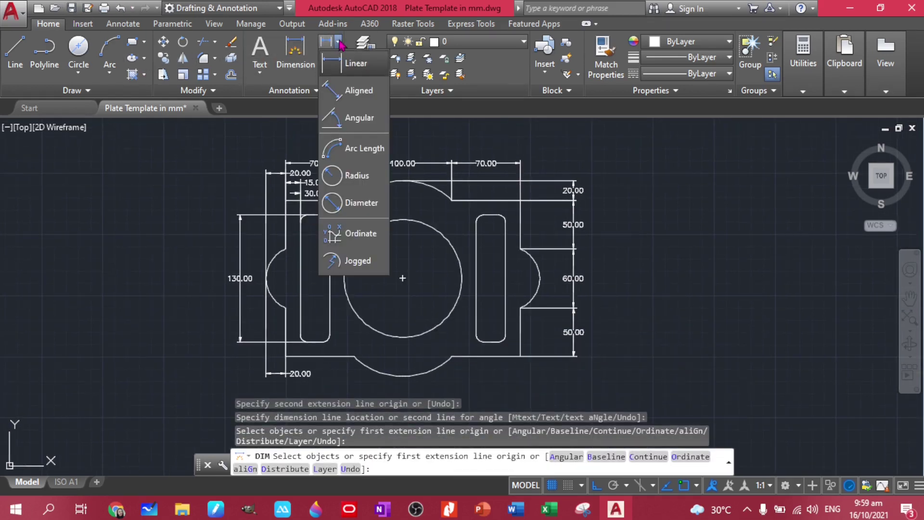
click(356, 203)
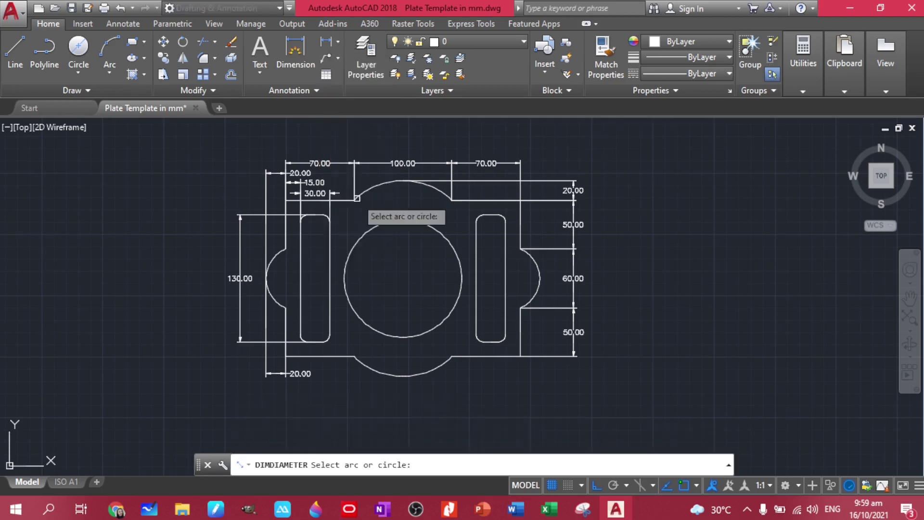
click(455, 310)
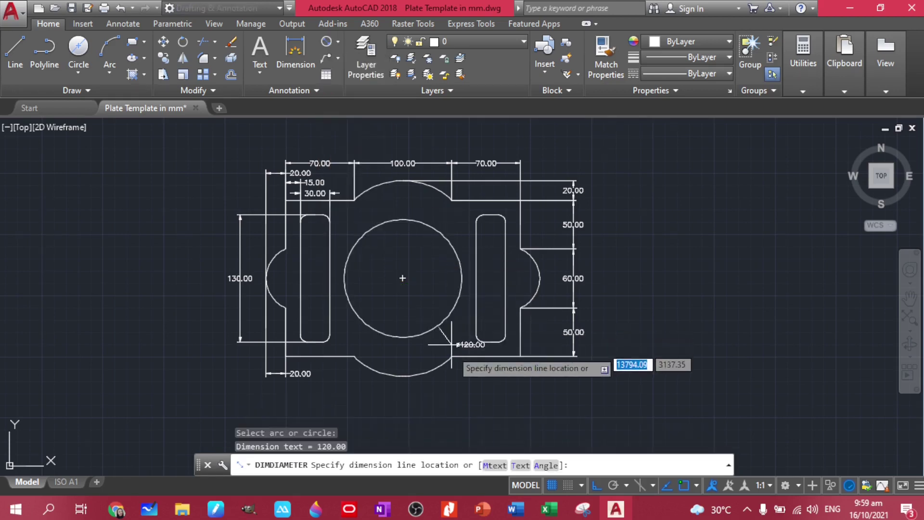
click(476, 383)
scroll(502, 400, up, 3)
scroll(503, 397, down, 3)
middle_drag(451, 283, 443, 280)
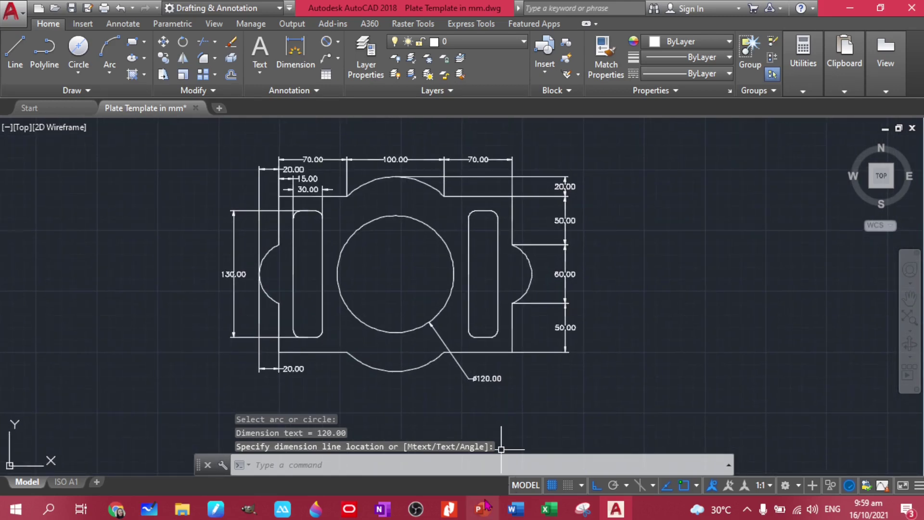
click(450, 510)
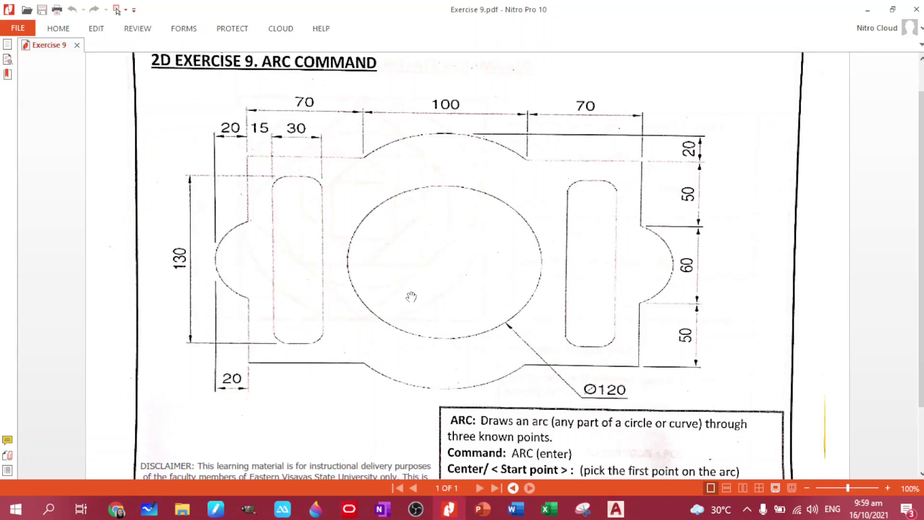
click(616, 510)
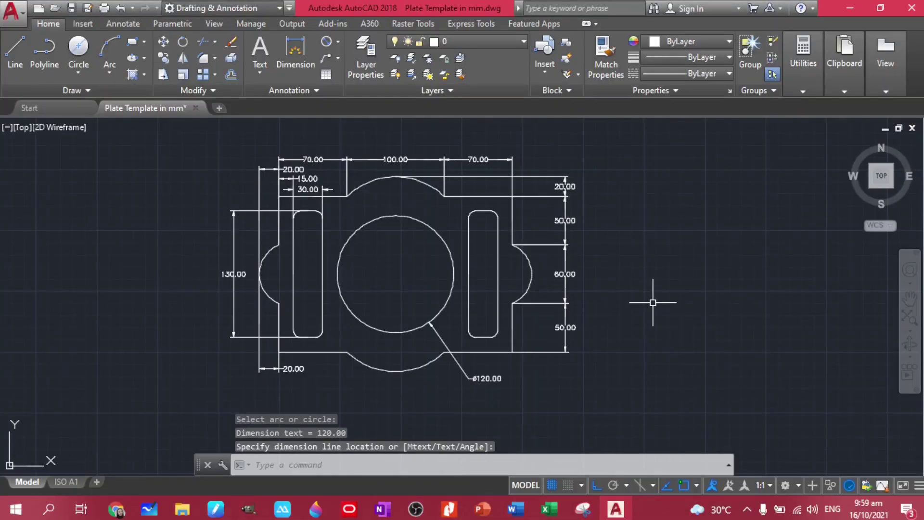